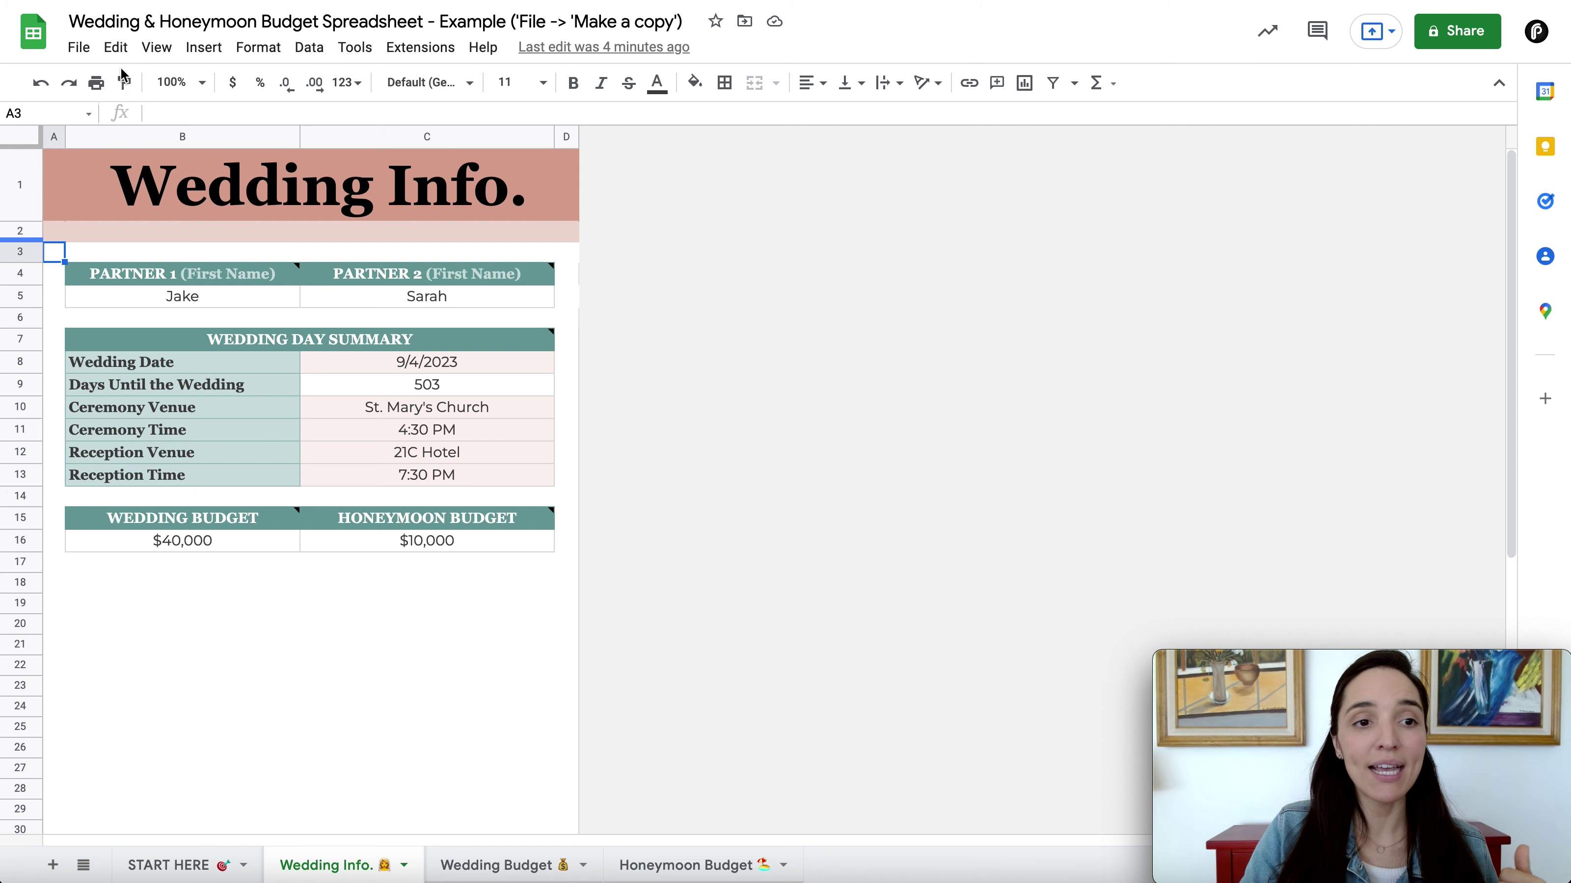
pyautogui.click(80, 48)
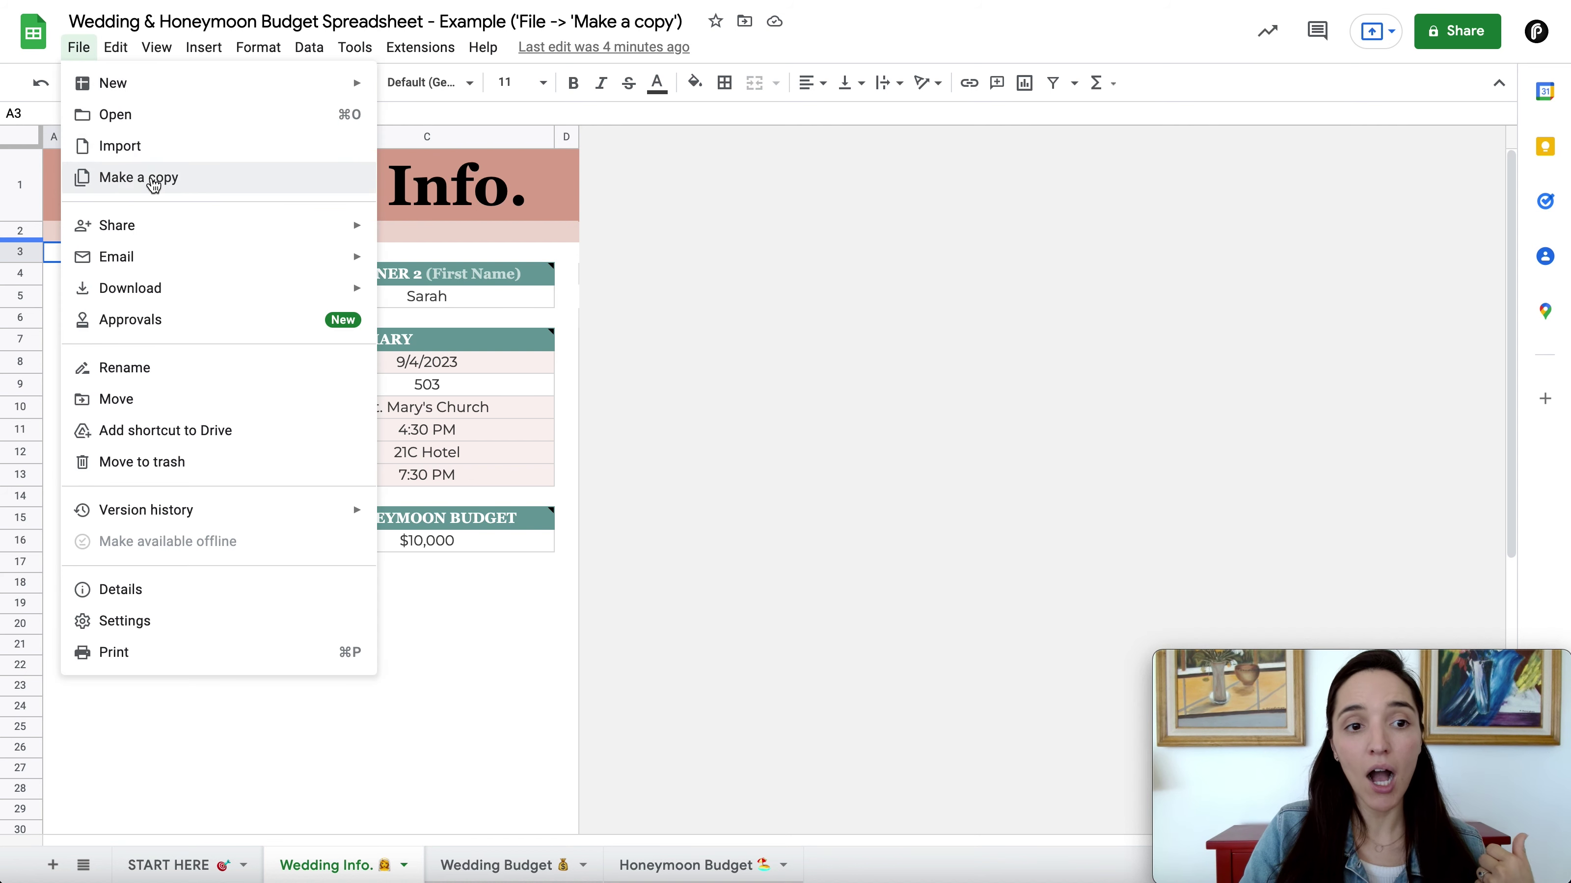
pyautogui.click(152, 183)
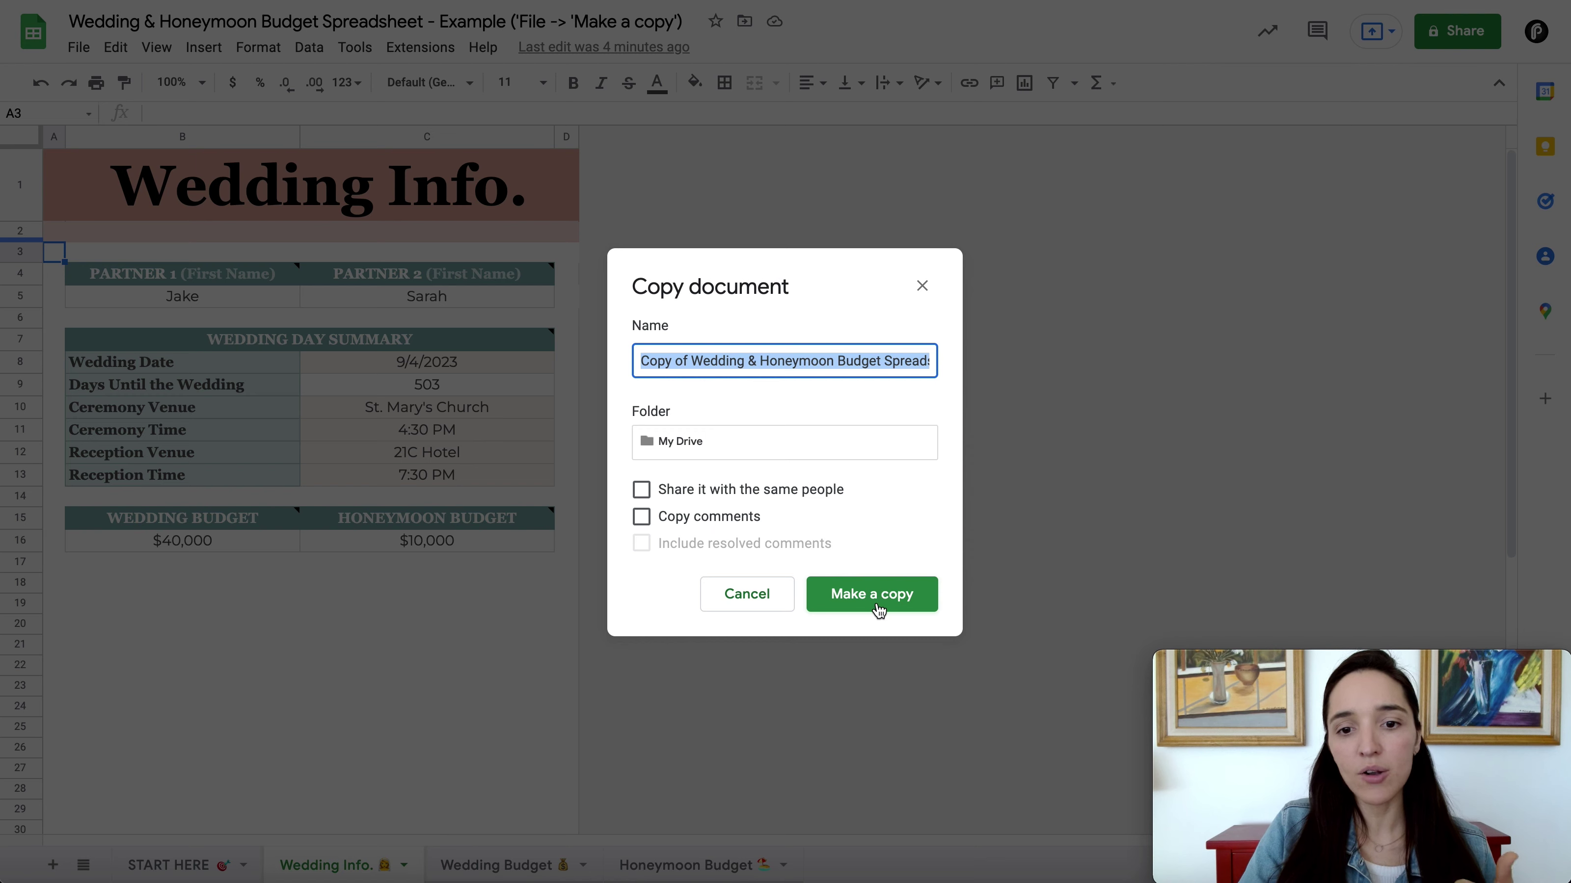
pyautogui.click(922, 285)
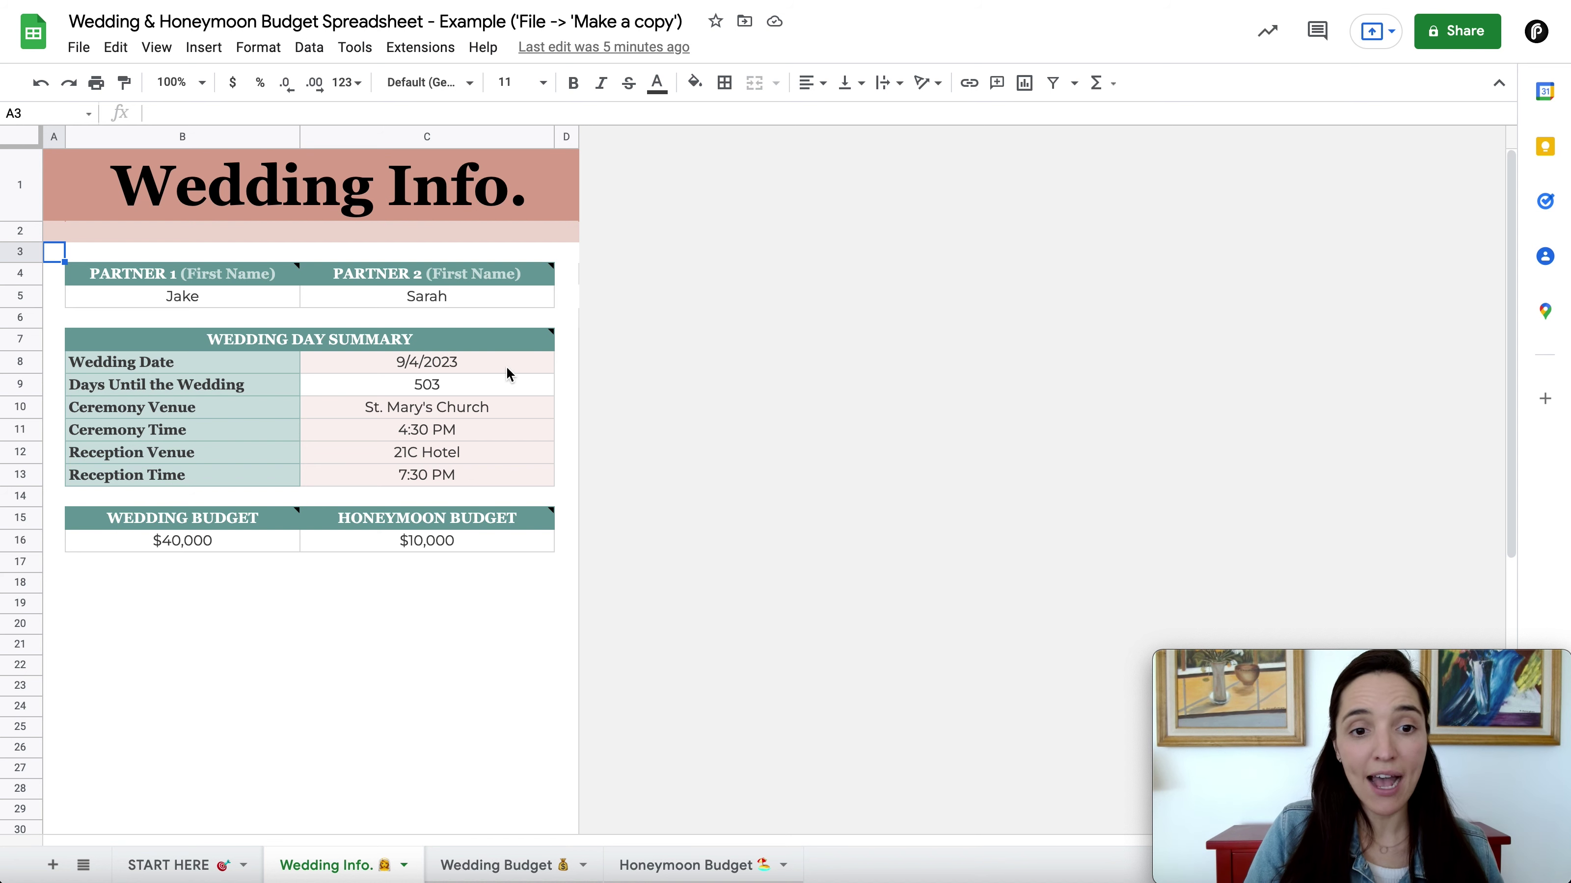
pyautogui.click(459, 364)
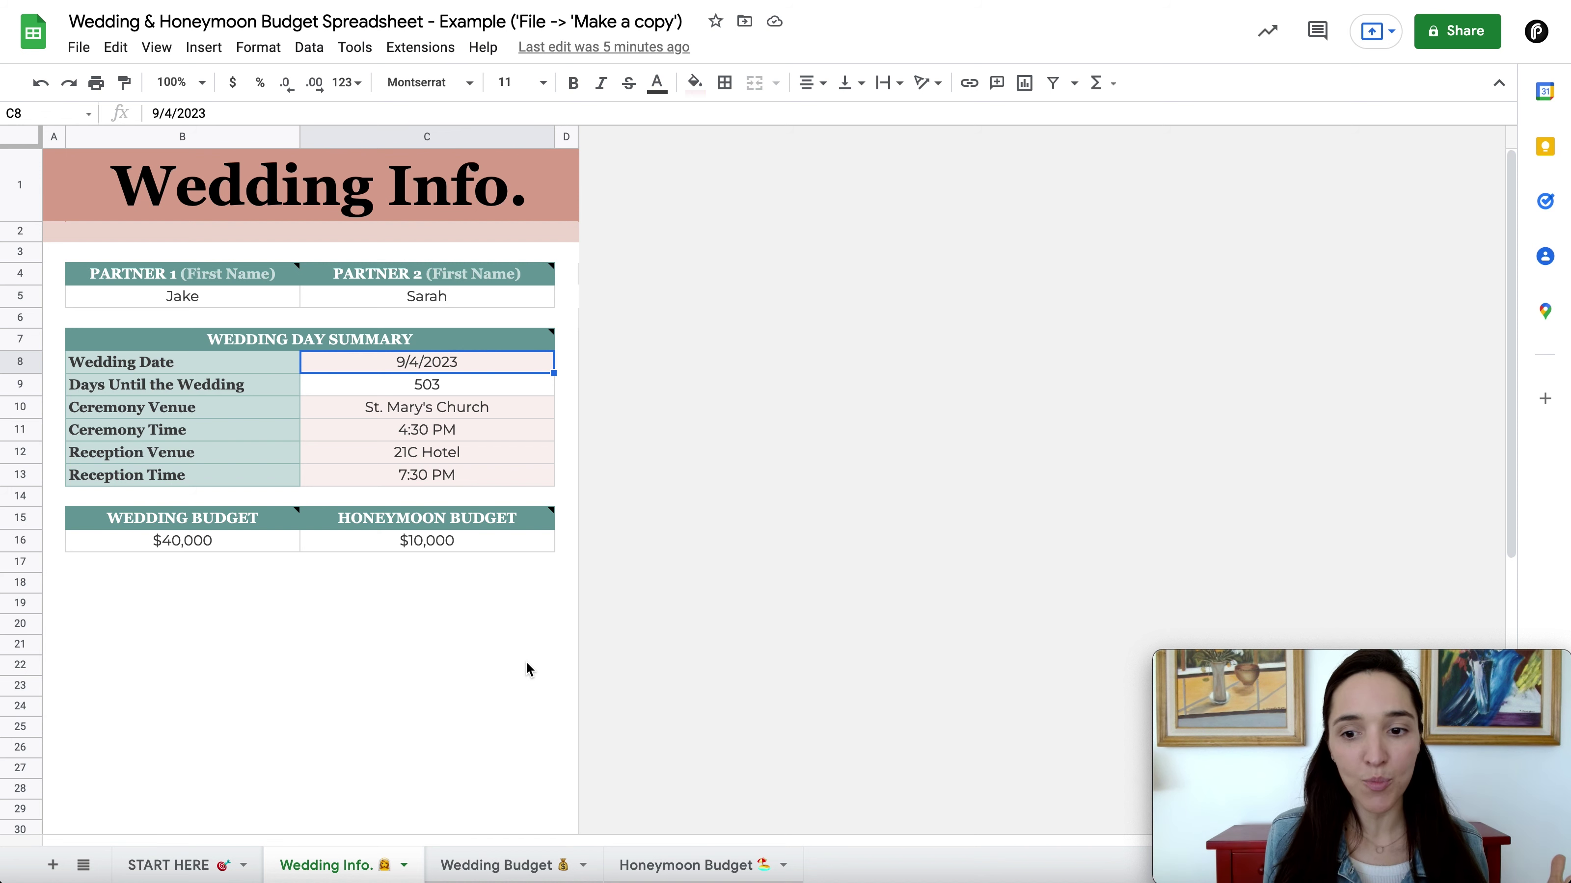
pyautogui.click(55, 297)
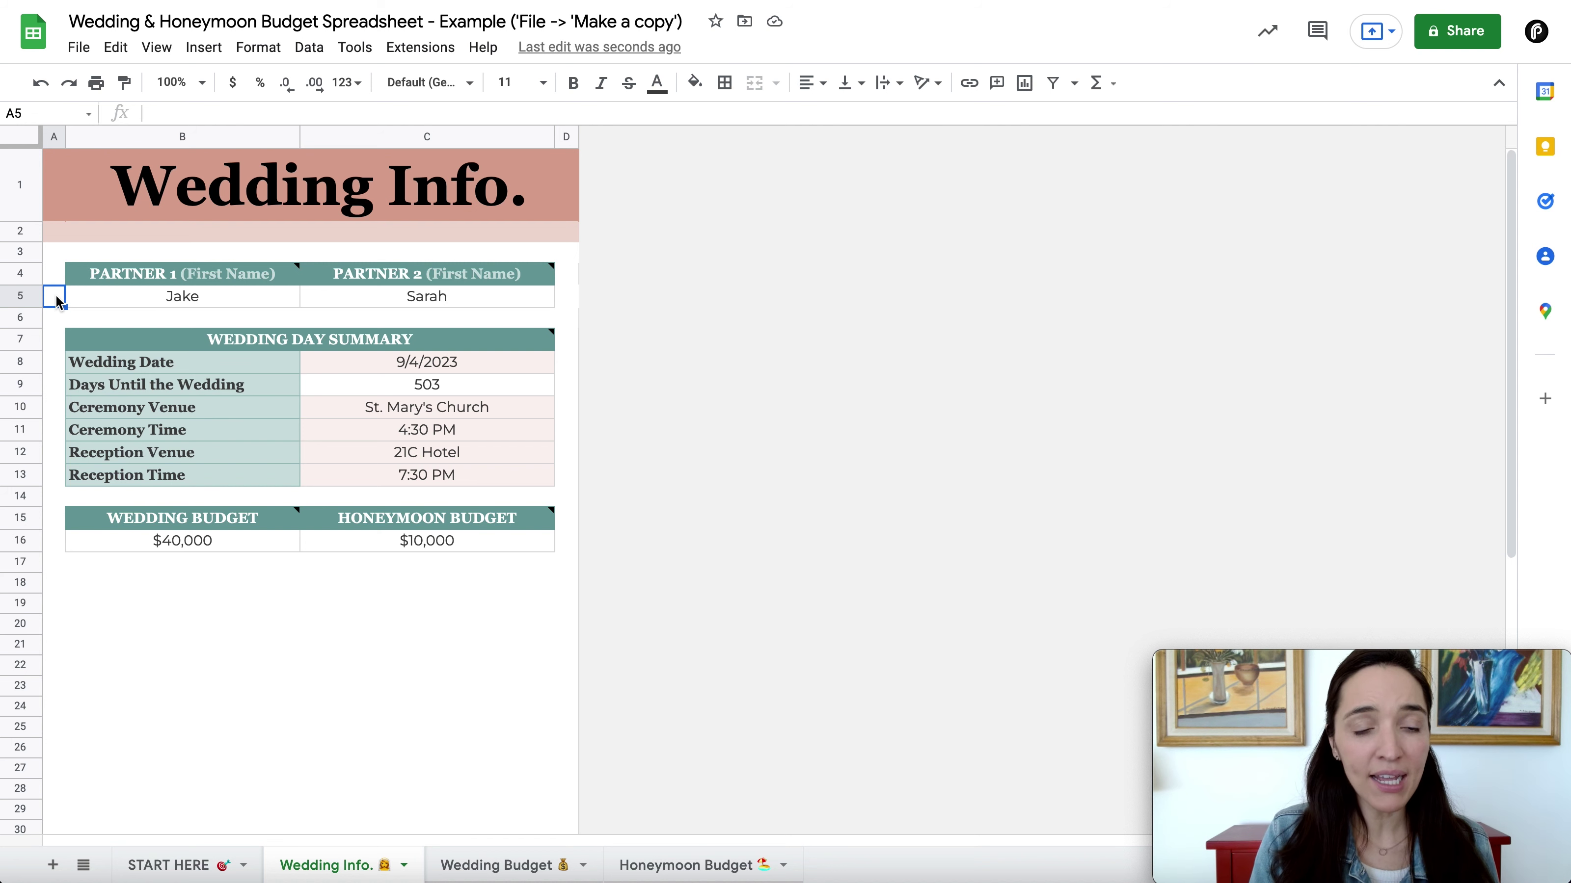
# Step: Clear both partners' first-name cells in B5:C5 and undo the deletion
pyautogui.moveTo(217, 296); pyautogui.dragTo(336, 303)
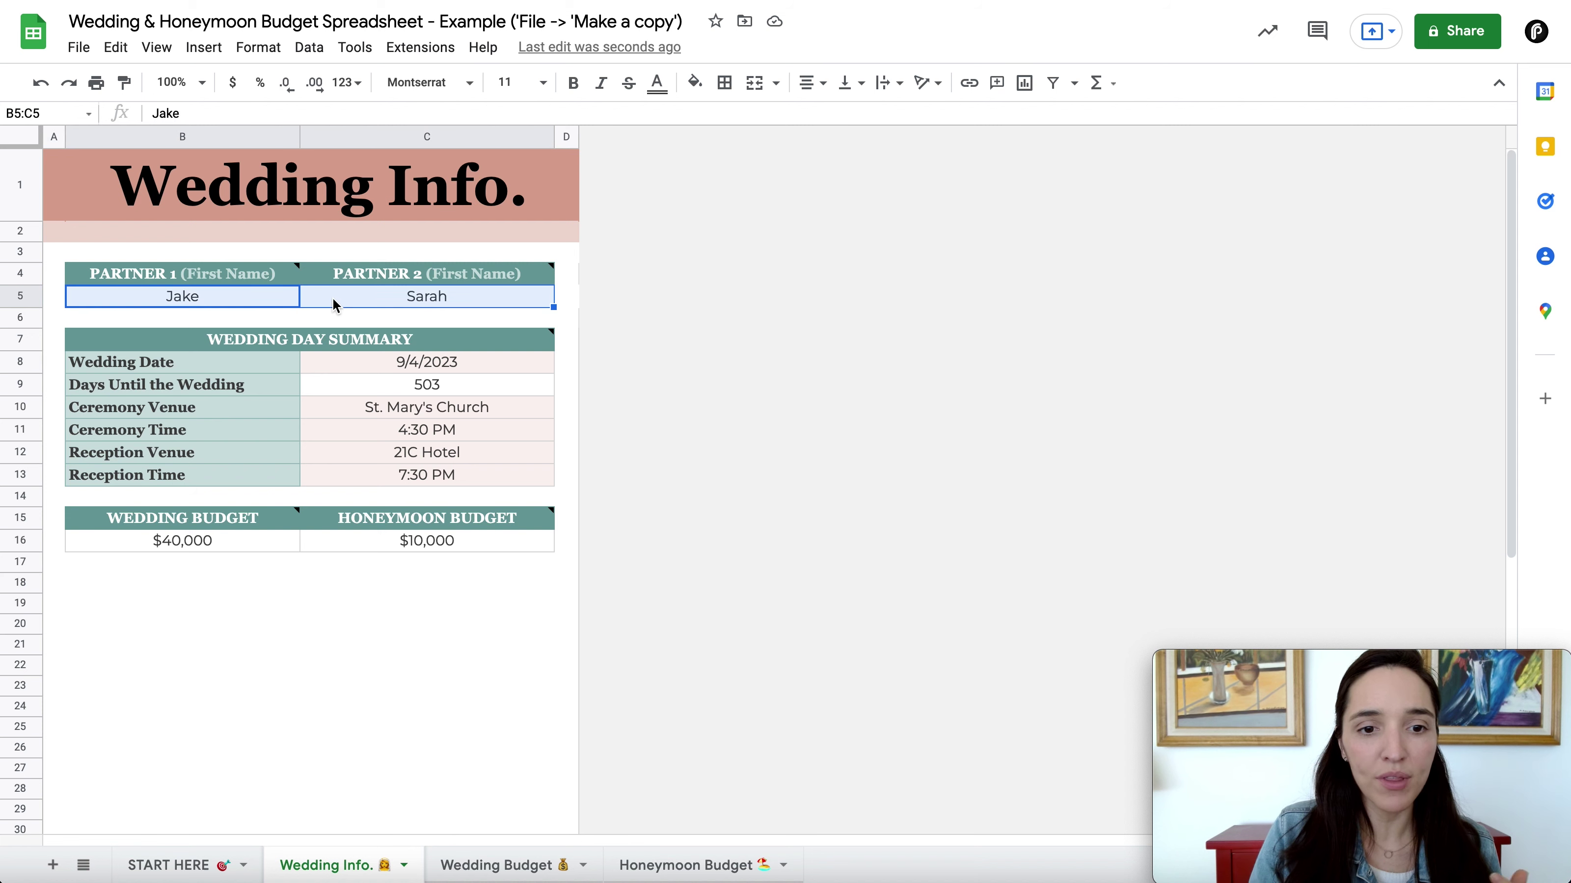
pyautogui.press('Delete')
pyautogui.click(275, 317)
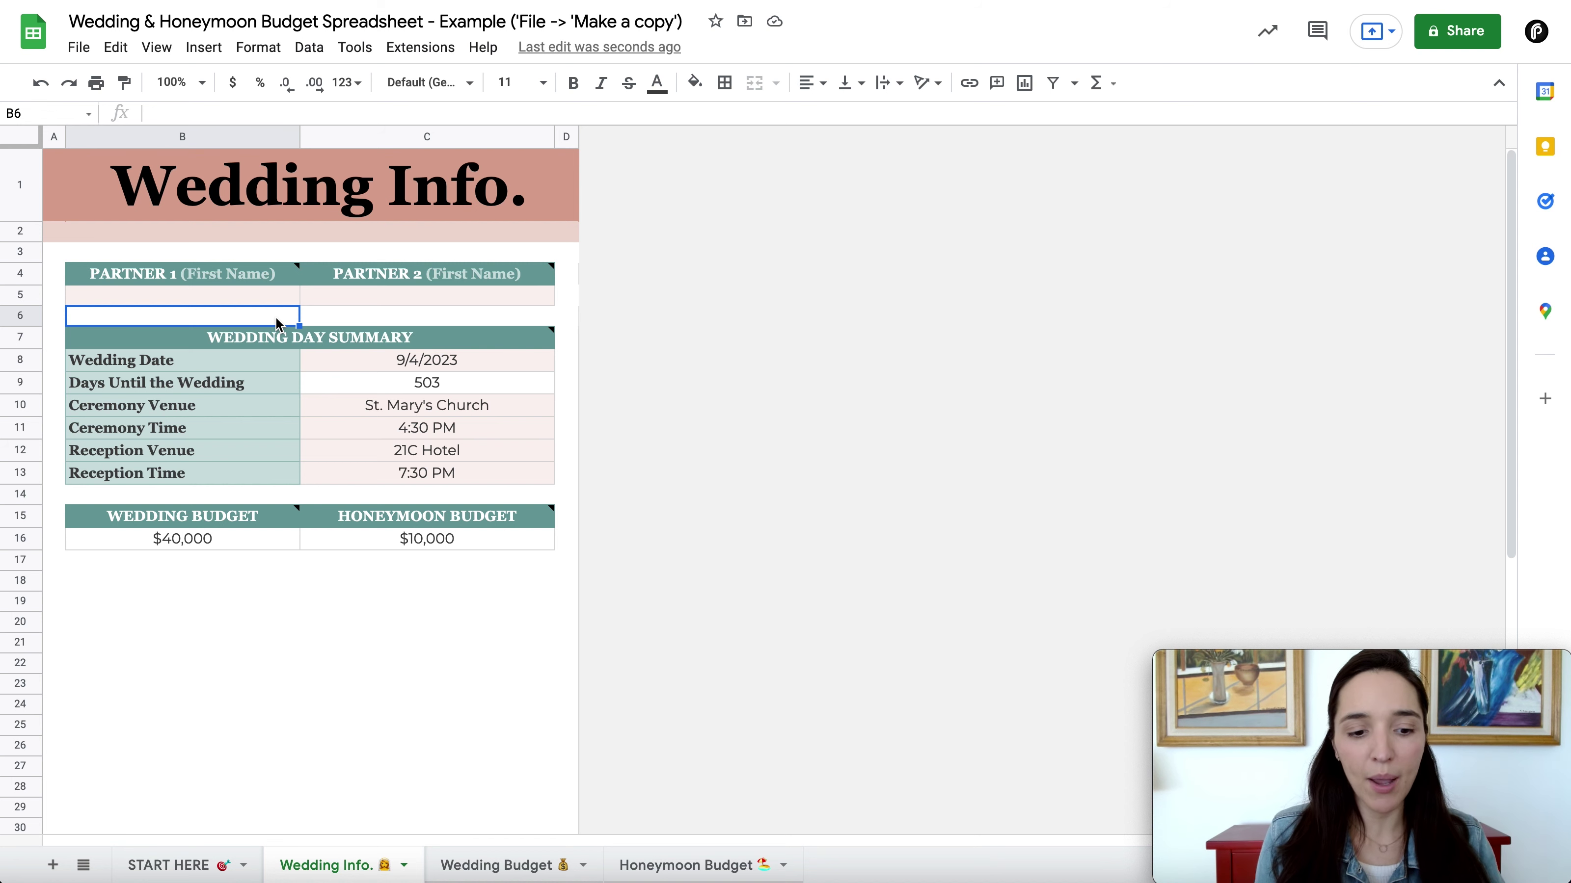
pyautogui.hotkey('ctrl', 'z')
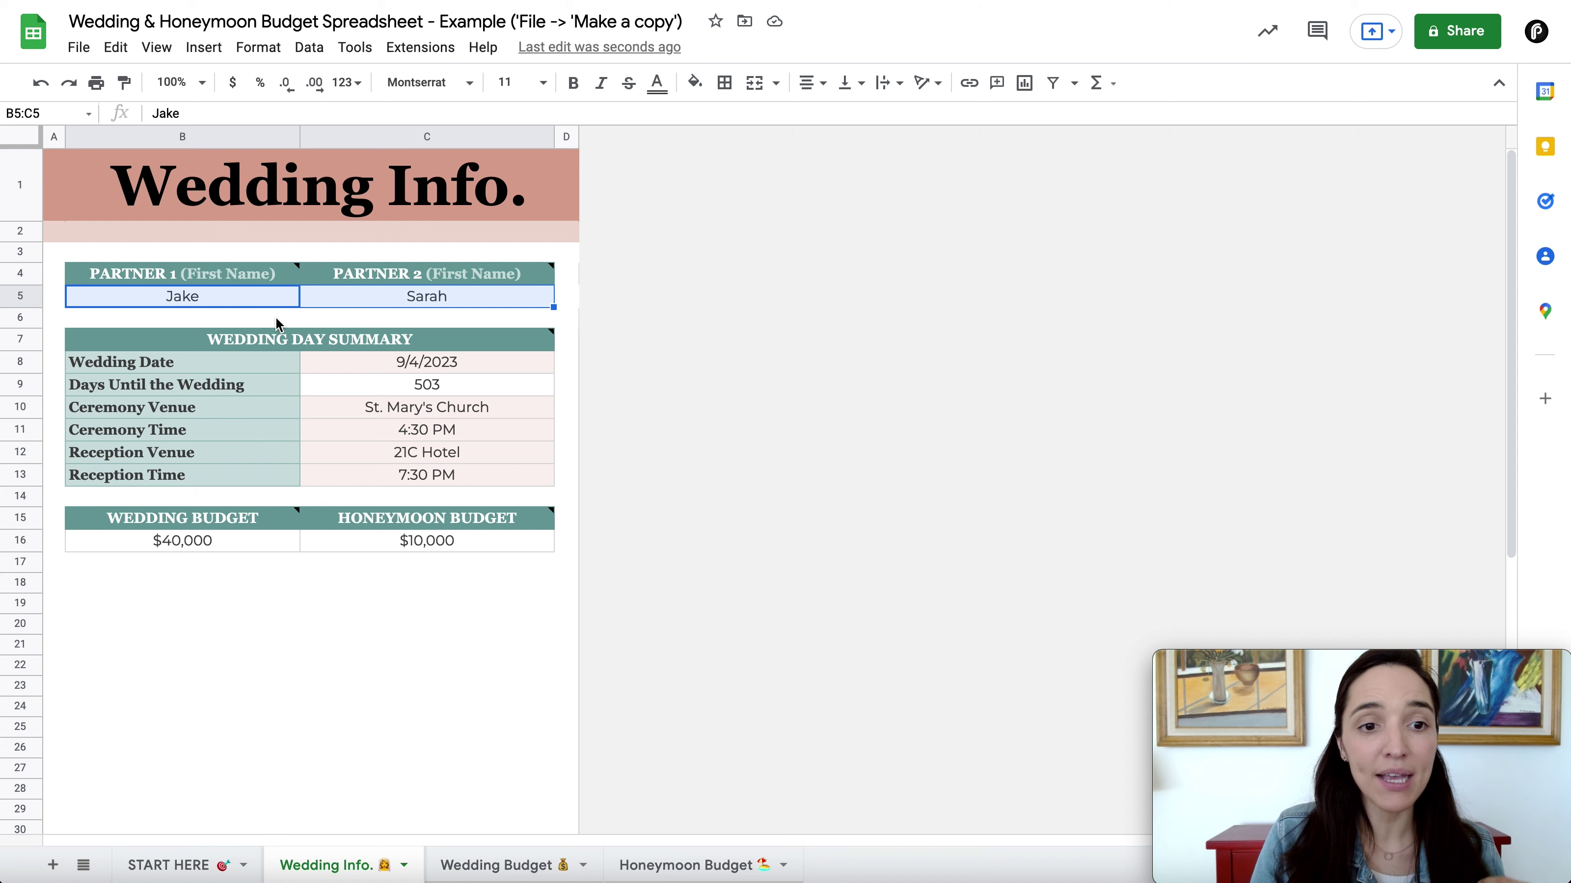
# Step: Read the notes attached to the Partner 1 and Wedding Day Summary headers, and check the wedding date entry
pyautogui.moveTo(297, 273)
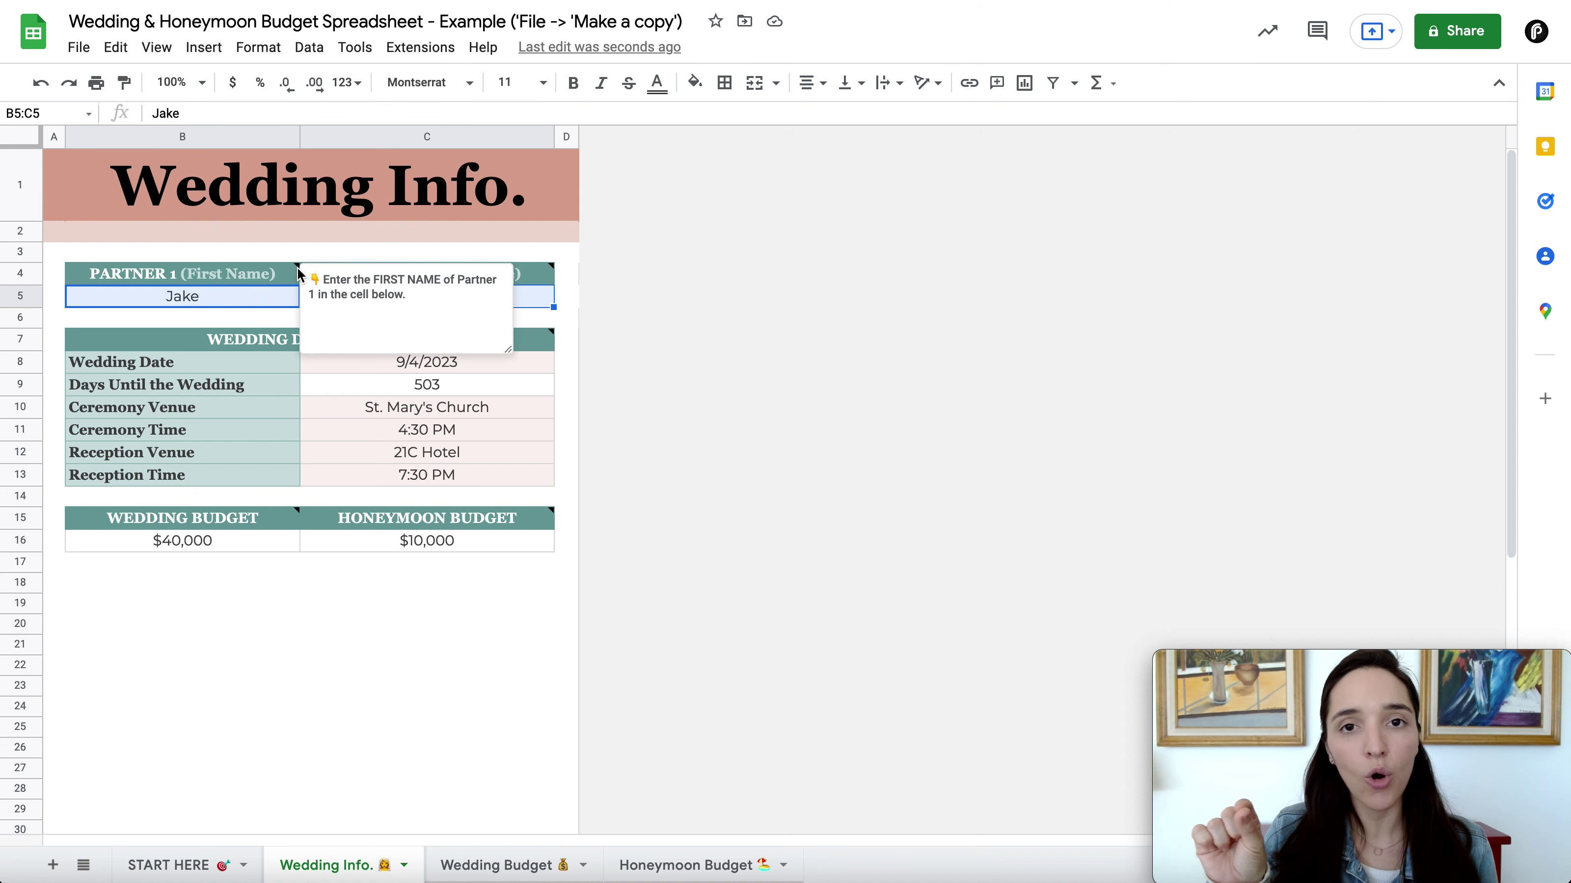
pyautogui.click(159, 278)
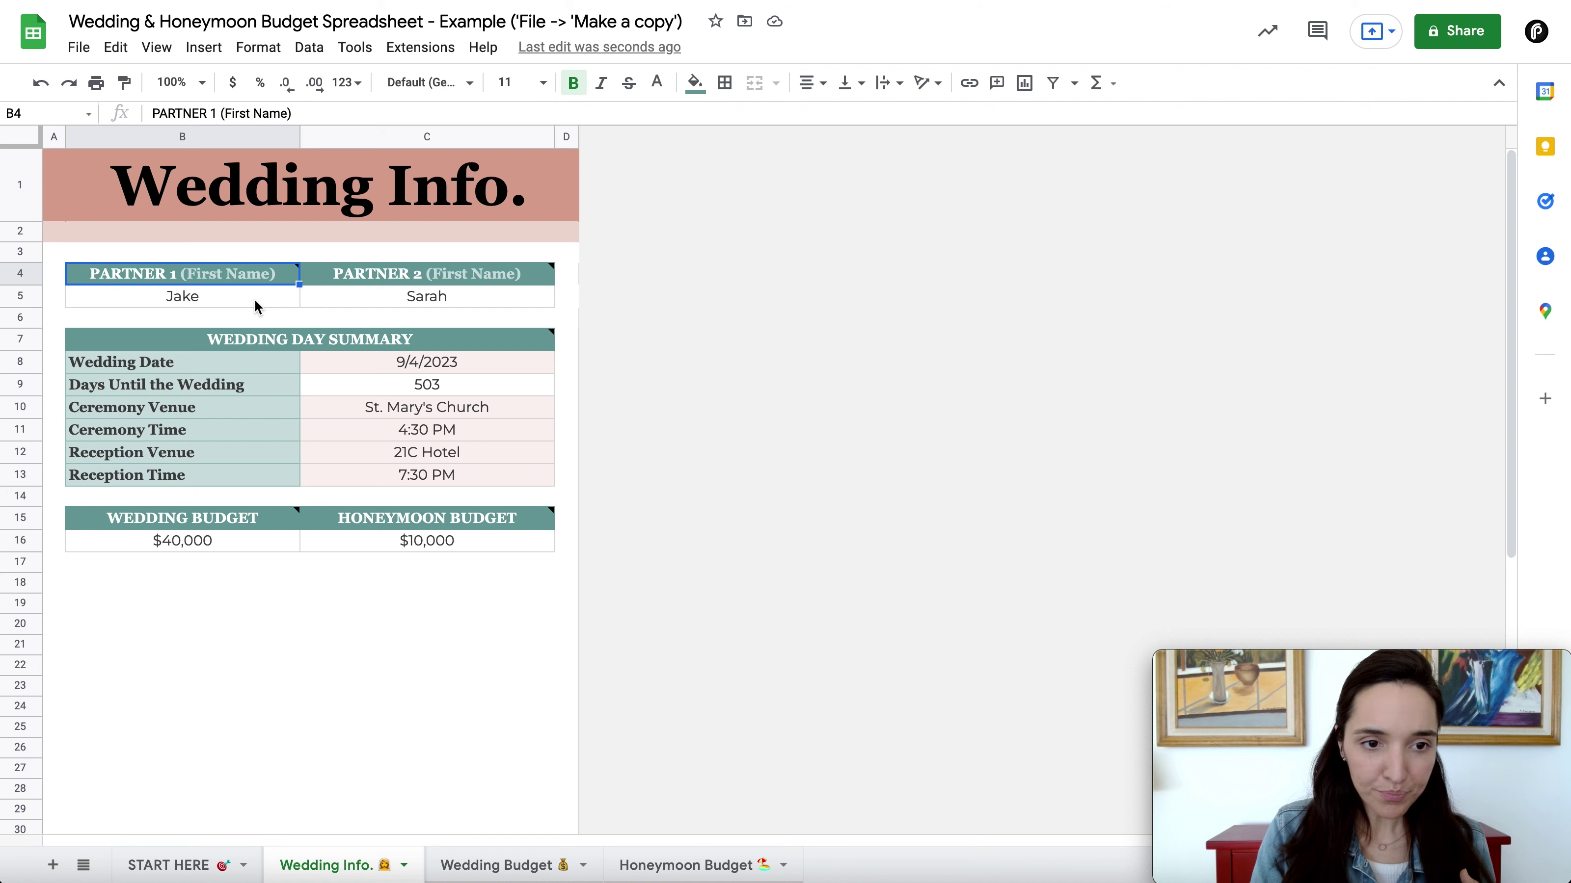
pyautogui.click(243, 344)
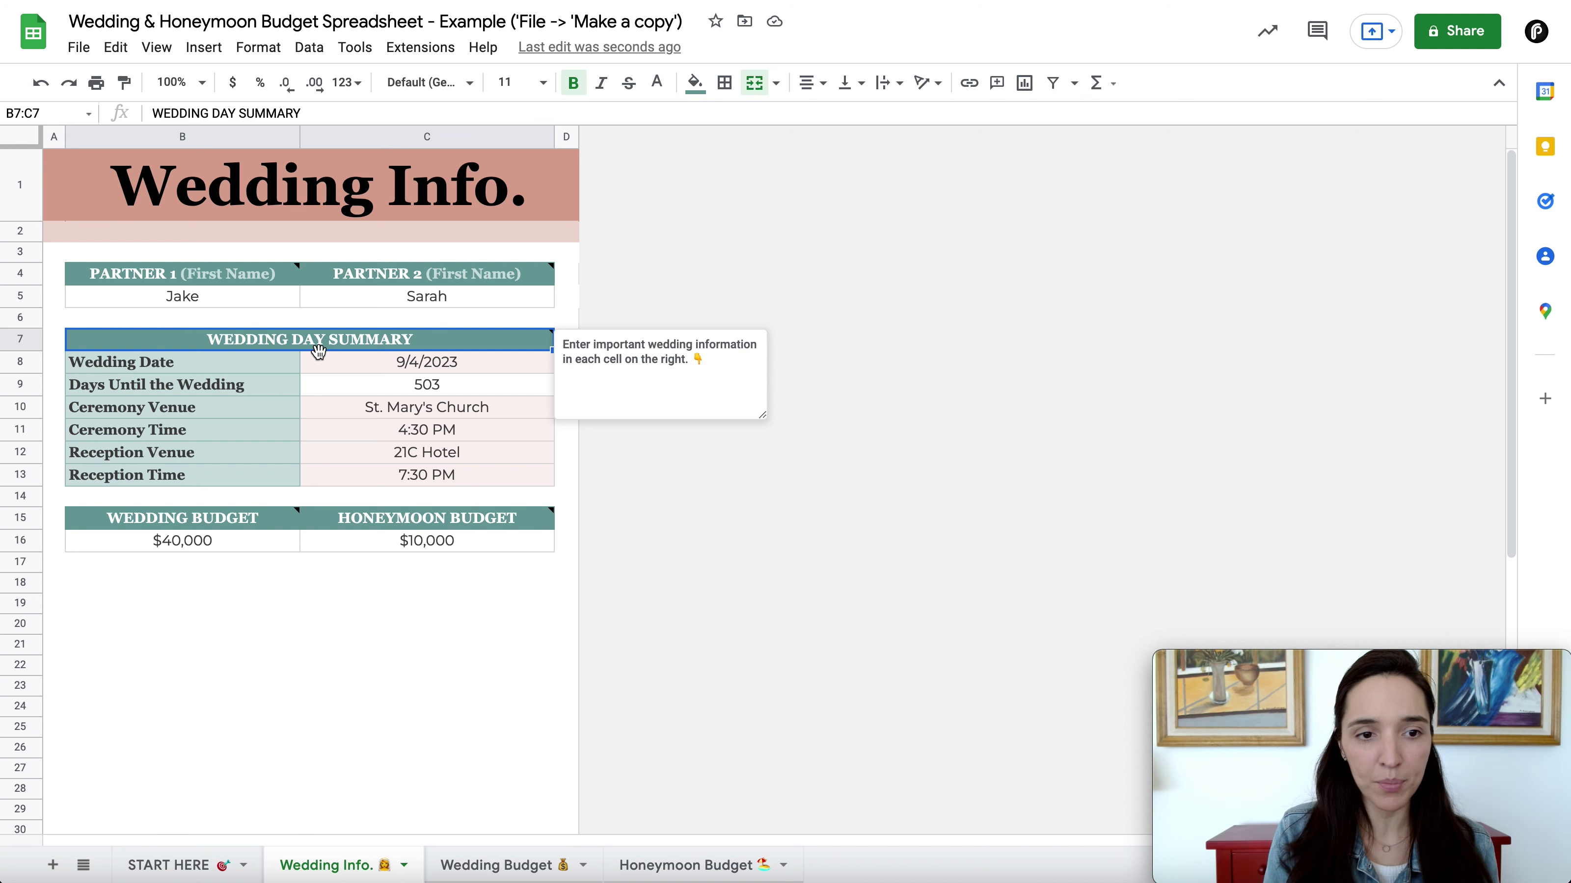
pyautogui.click(348, 364)
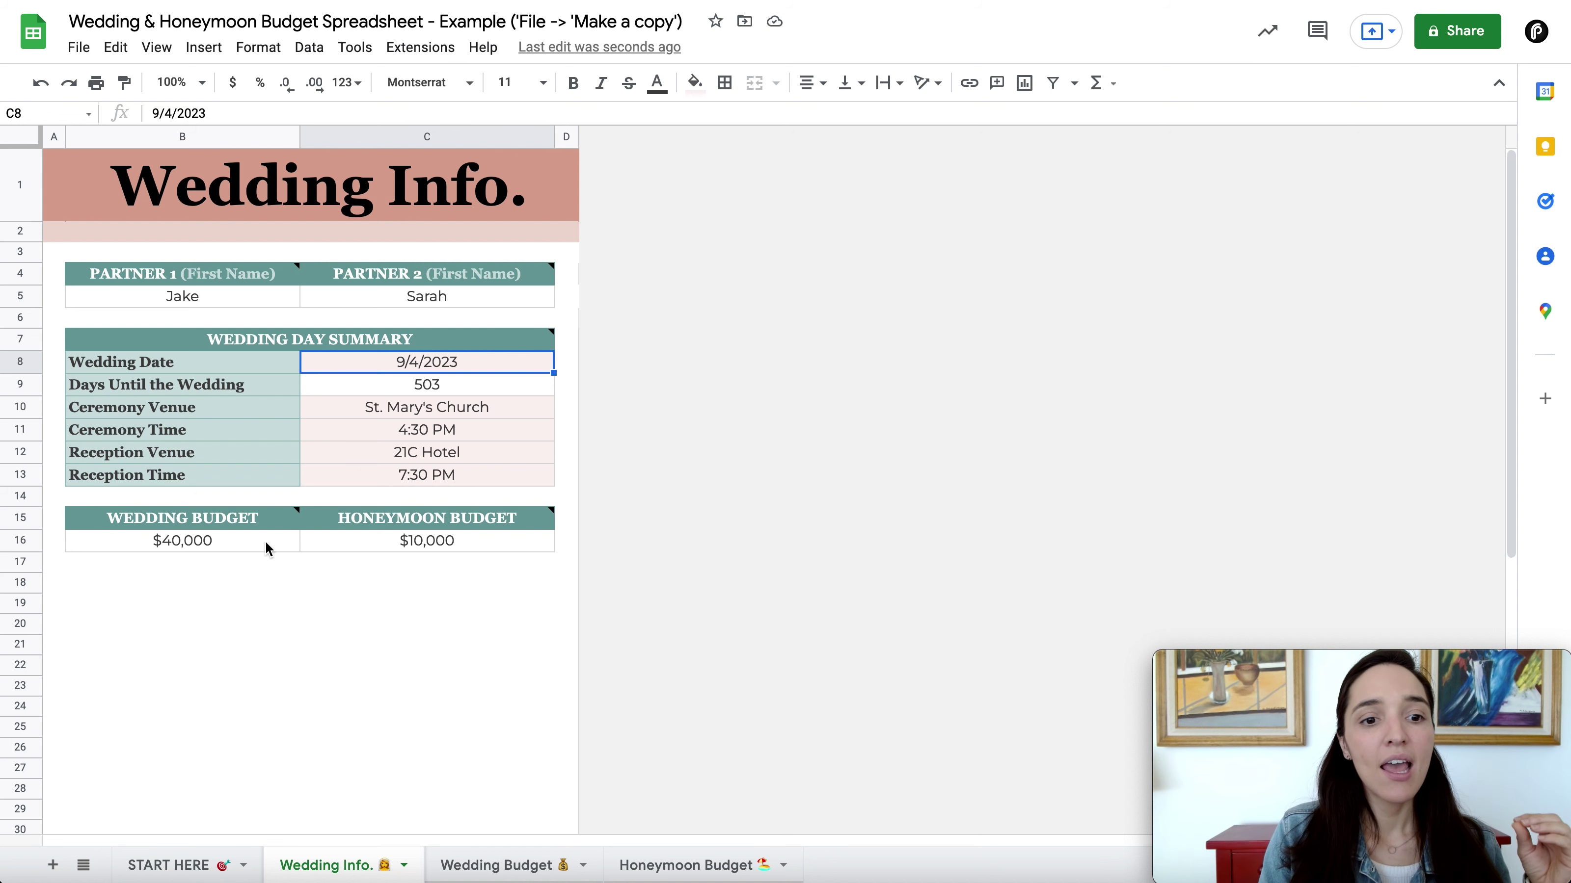
# Step: Replace the amount under Wedding Budget in cell B16 with 50000
pyautogui.click(253, 591)
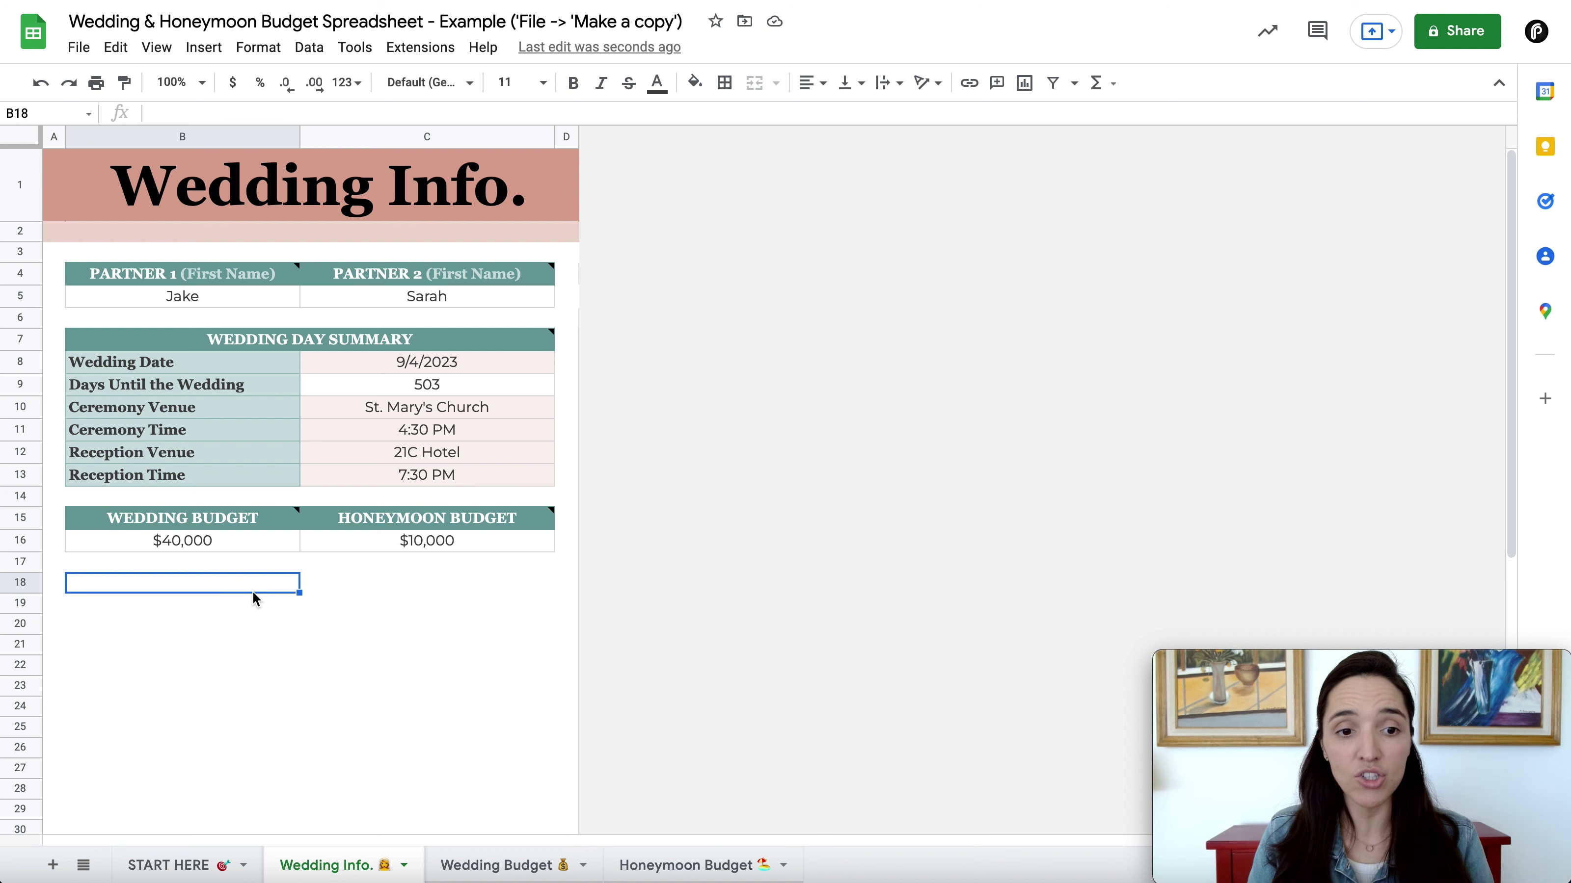
pyautogui.click(257, 547)
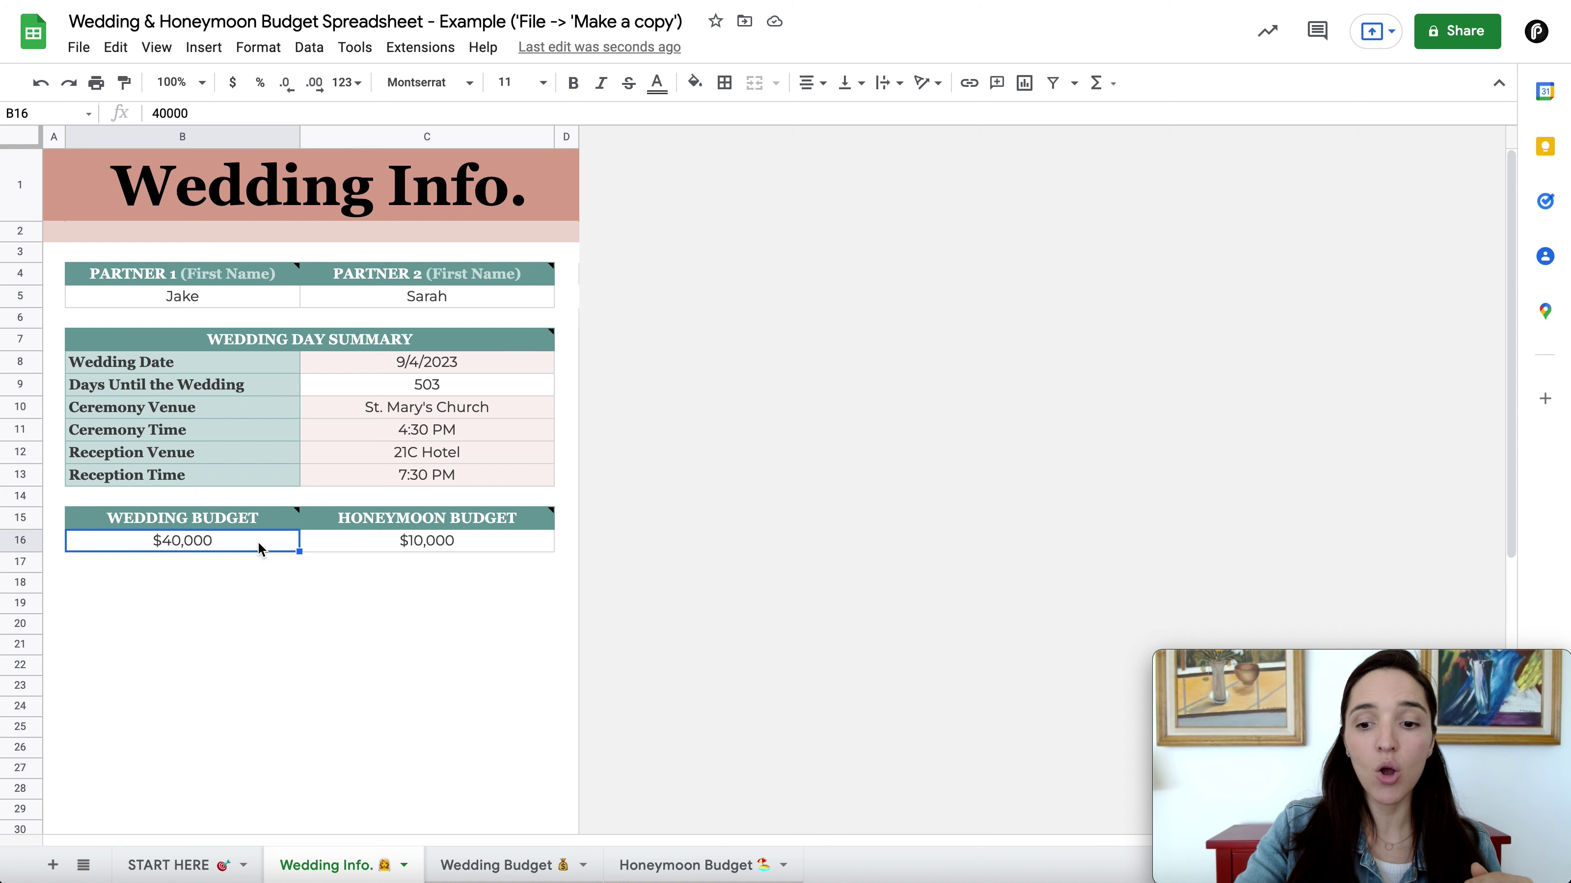
pyautogui.press('Delete')
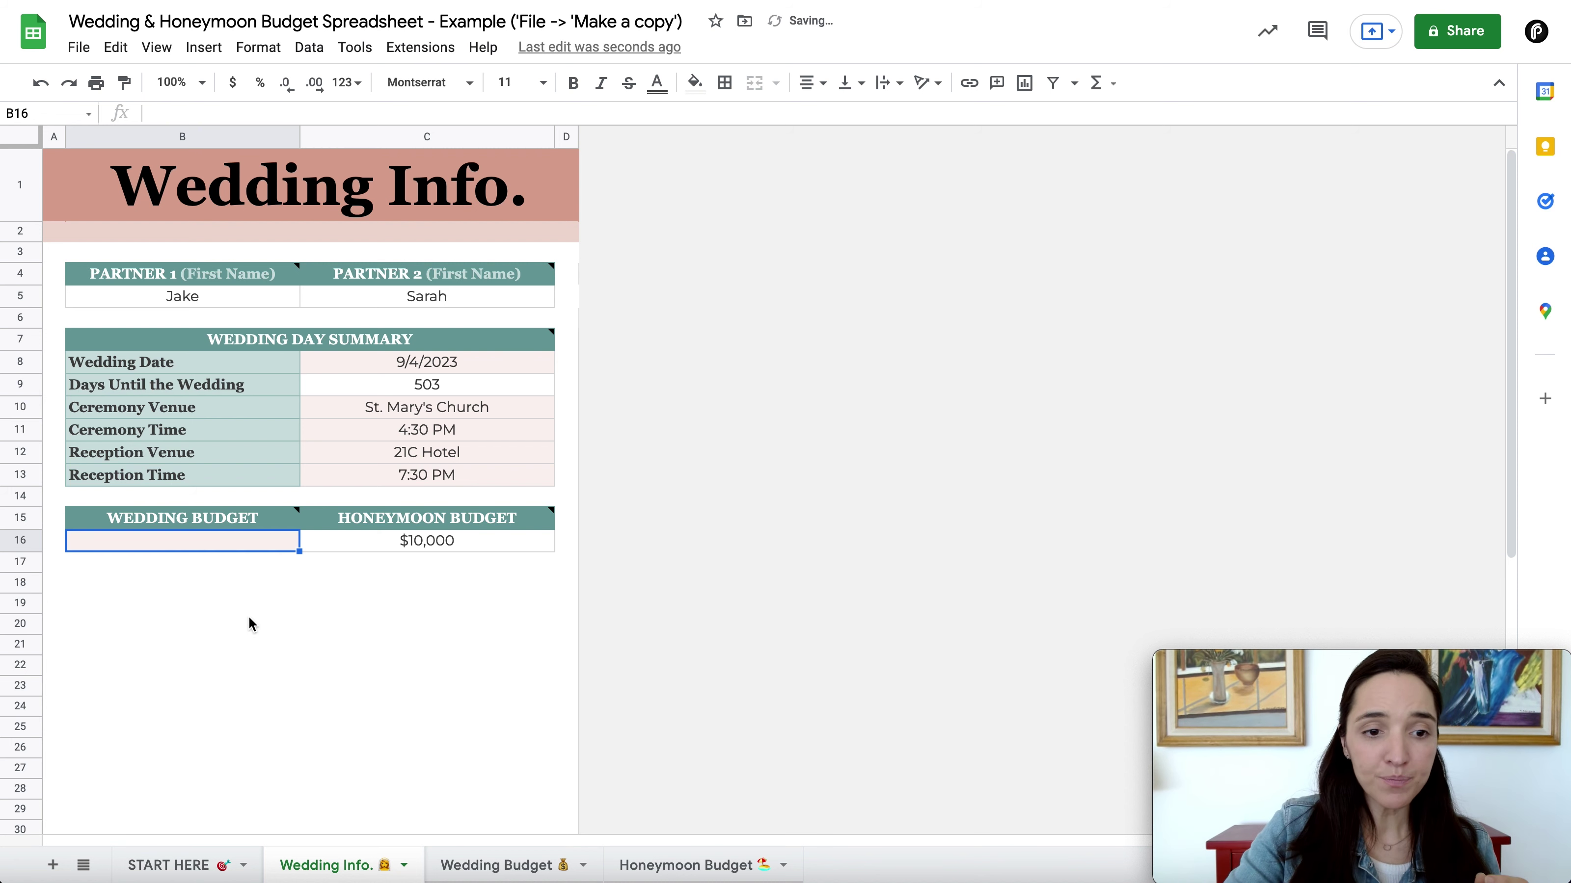
pyautogui.click(247, 620)
pyautogui.click(238, 545)
pyautogui.write('50000')
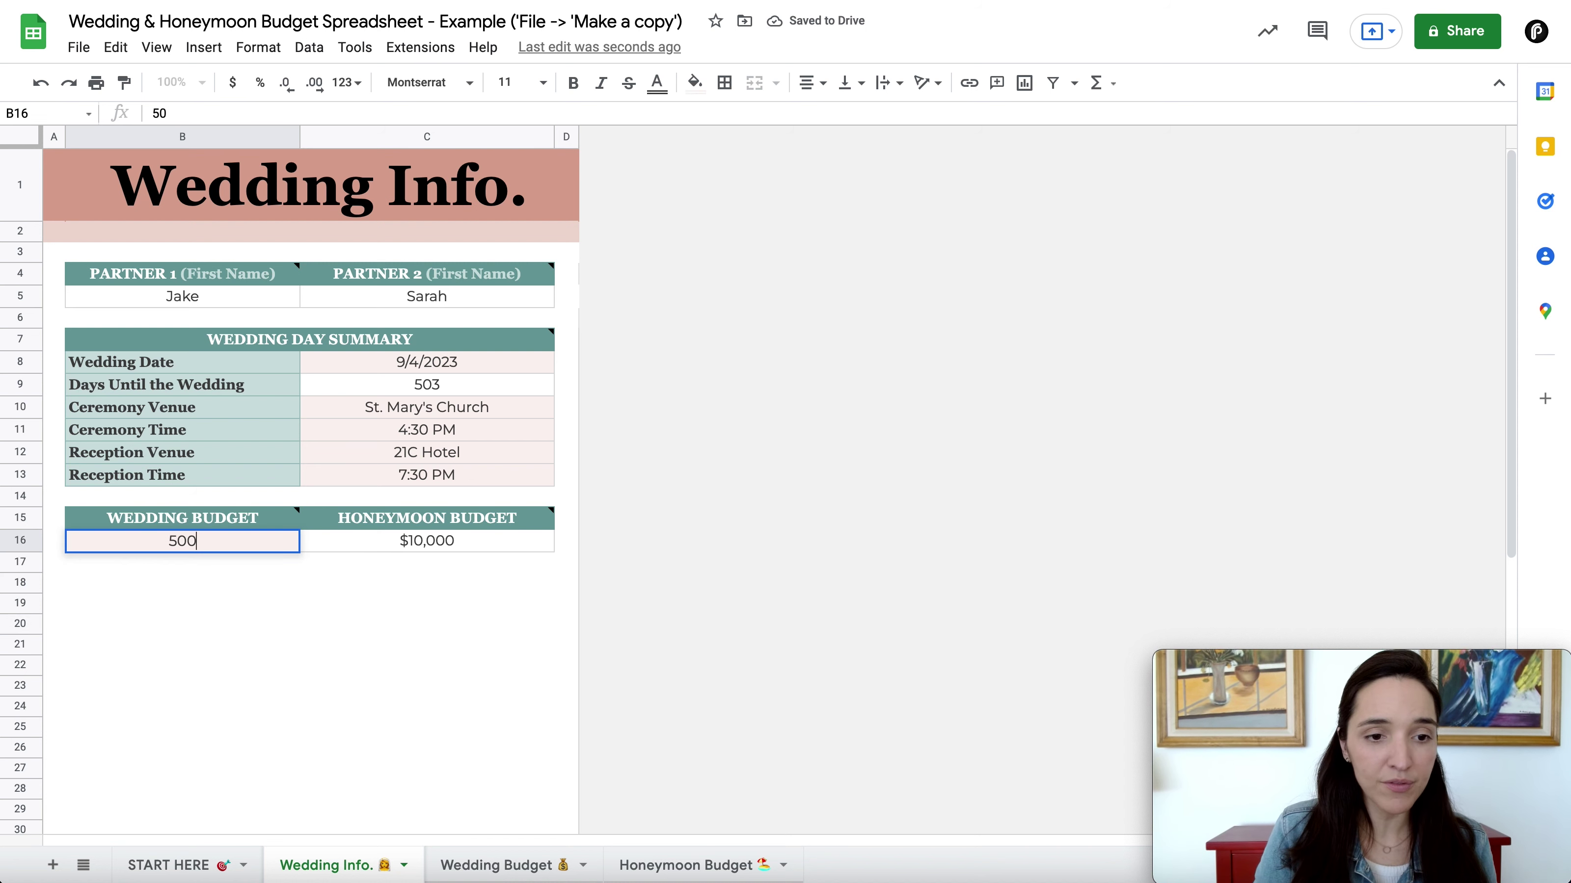
pyautogui.click(242, 606)
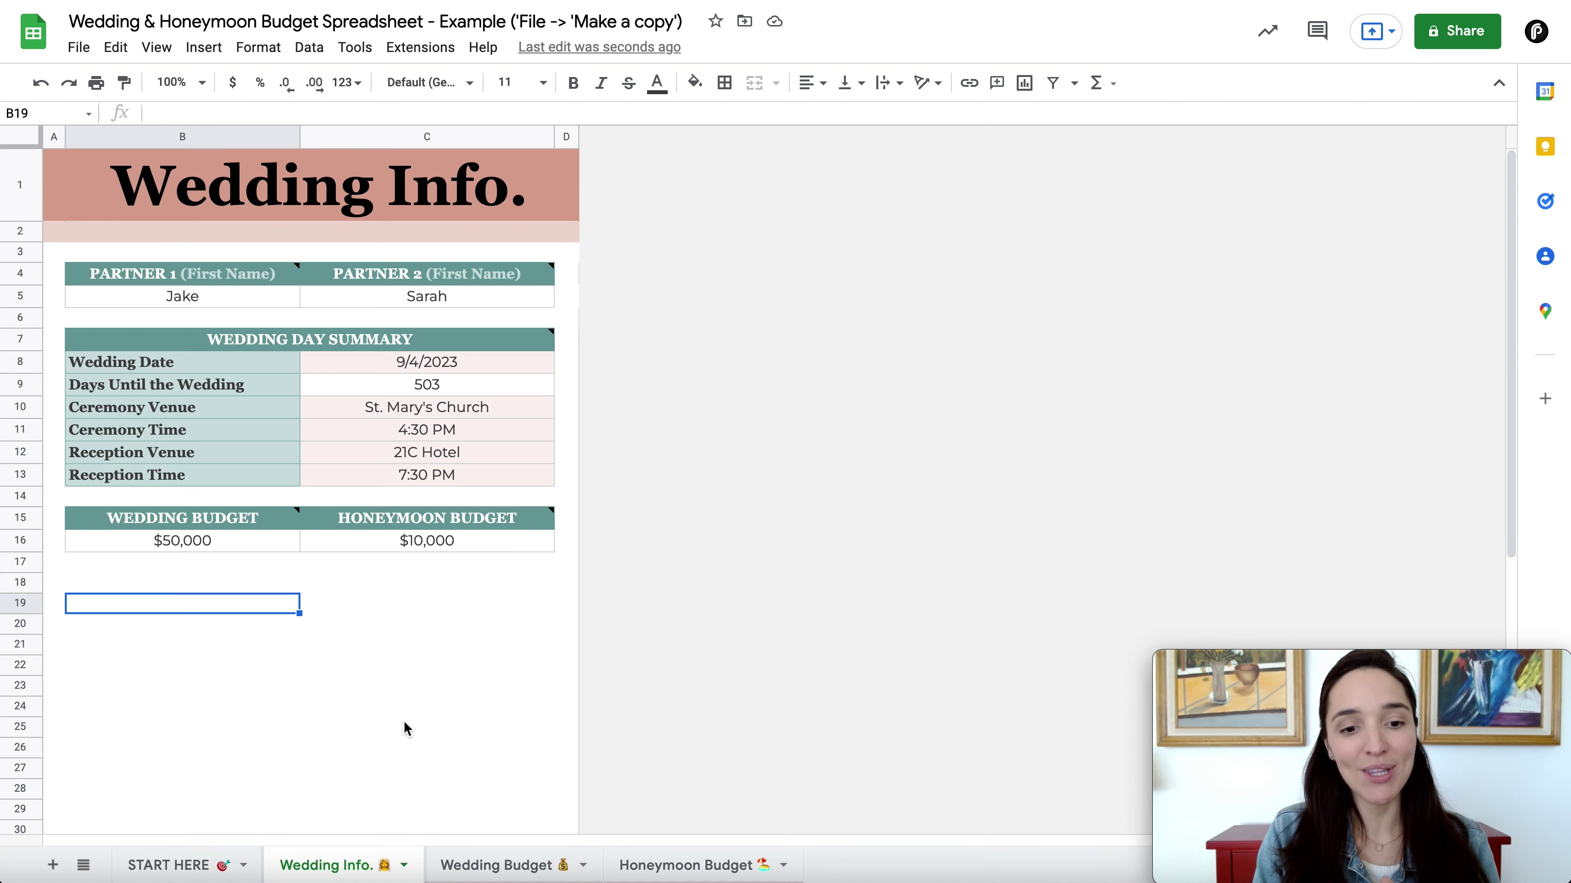
# Step: Open the Wedding Budget sheet and review the budget summary boxes above the Rings table
pyautogui.click(495, 869)
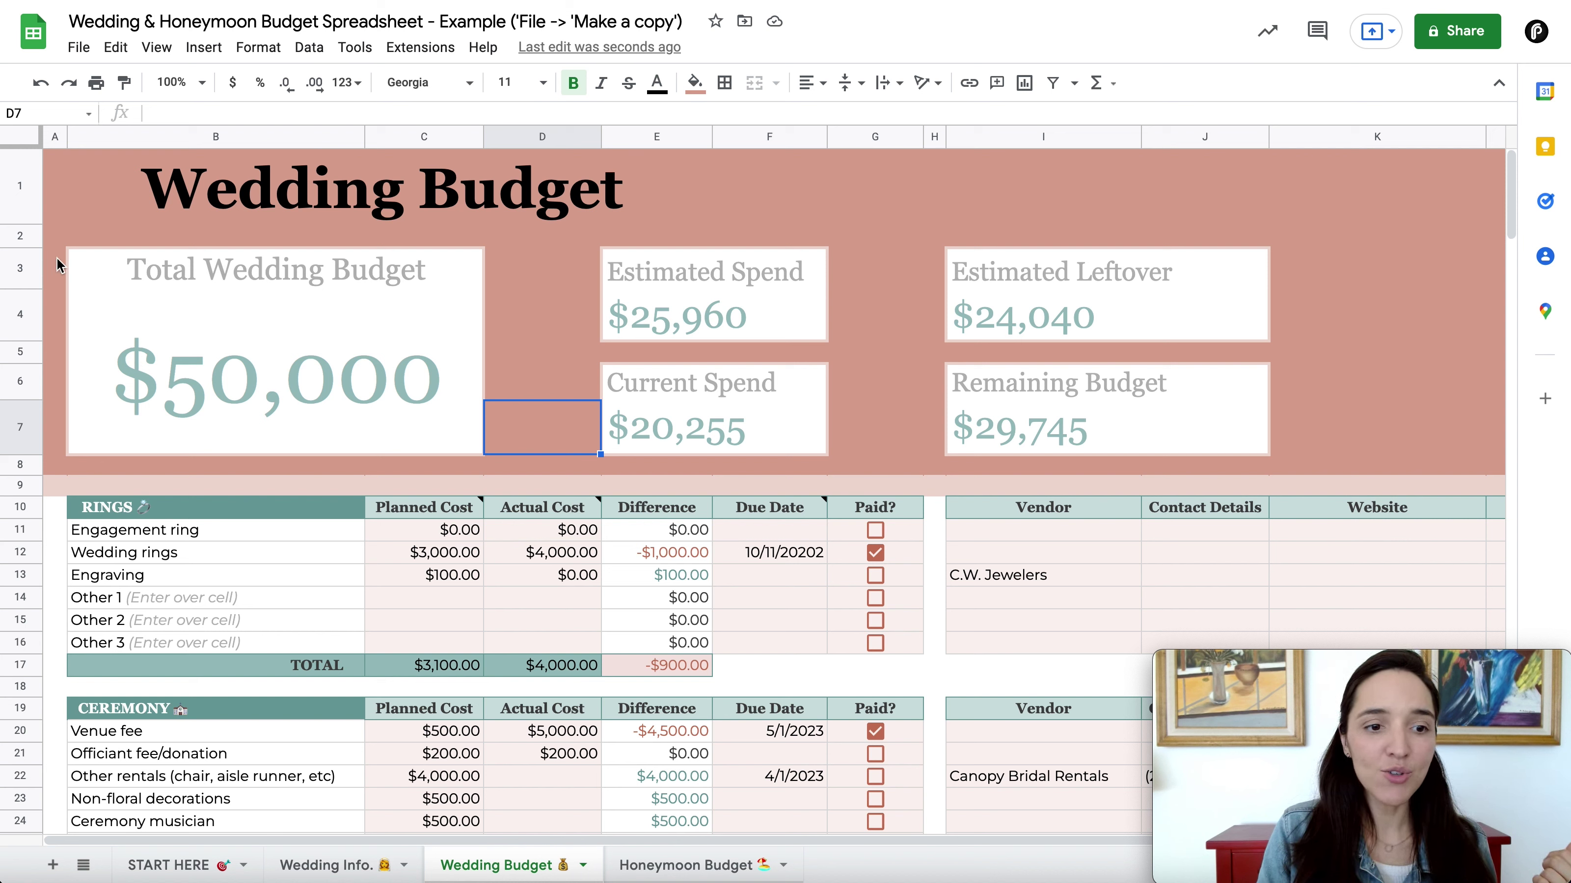
pyautogui.click(56, 510)
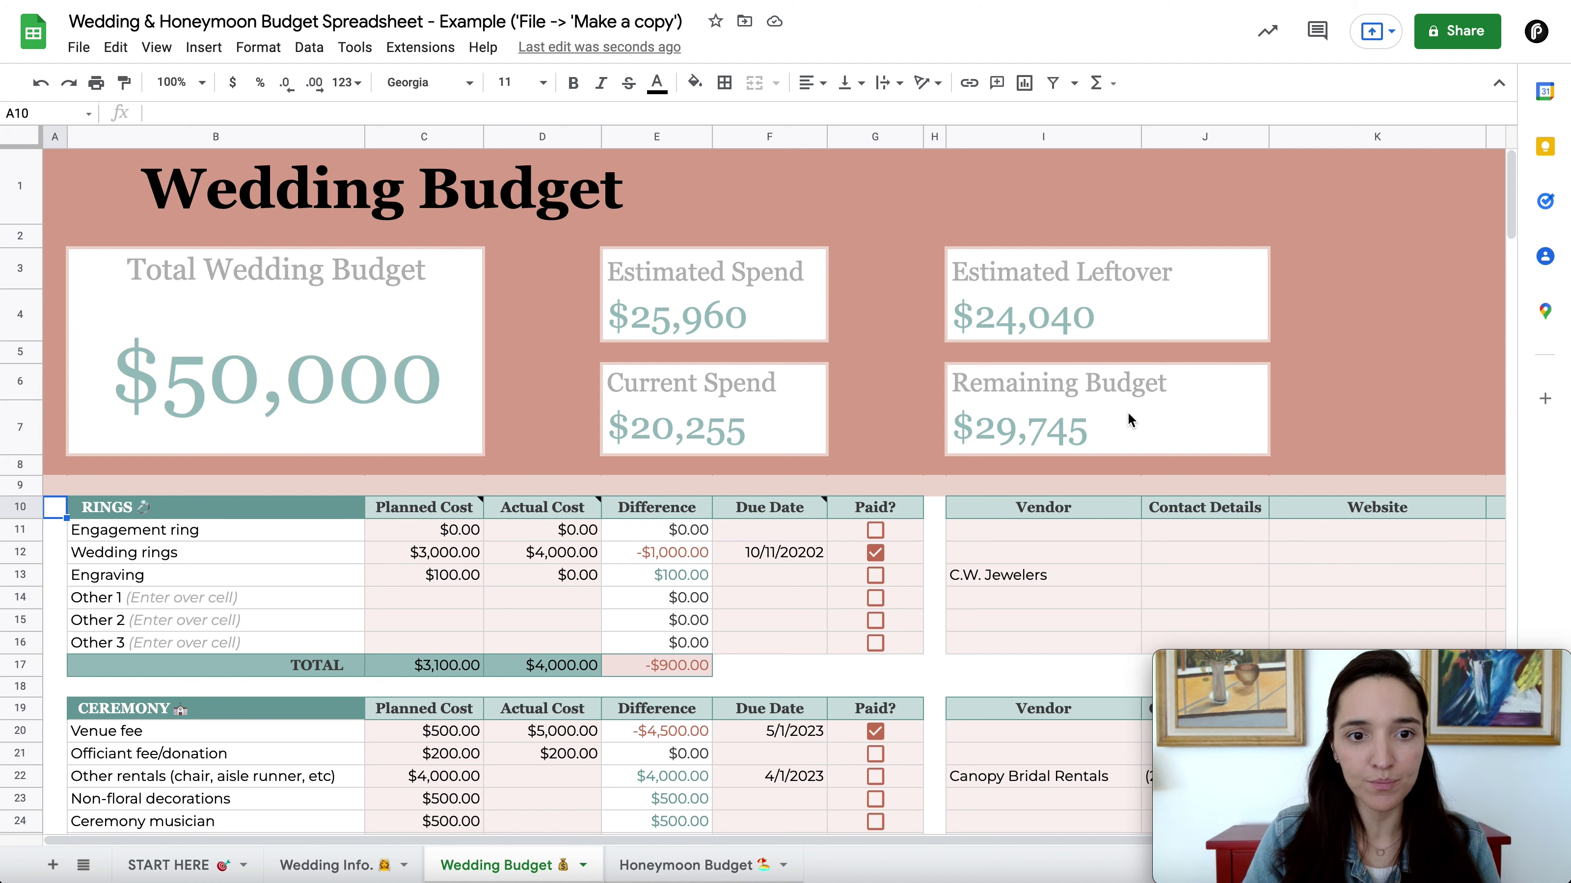
# Step: Look through all expense categories on the Wedding Budget sheet, from Rings to Other, and return to the budget summary
pyautogui.scroll(-3, 479, 587)
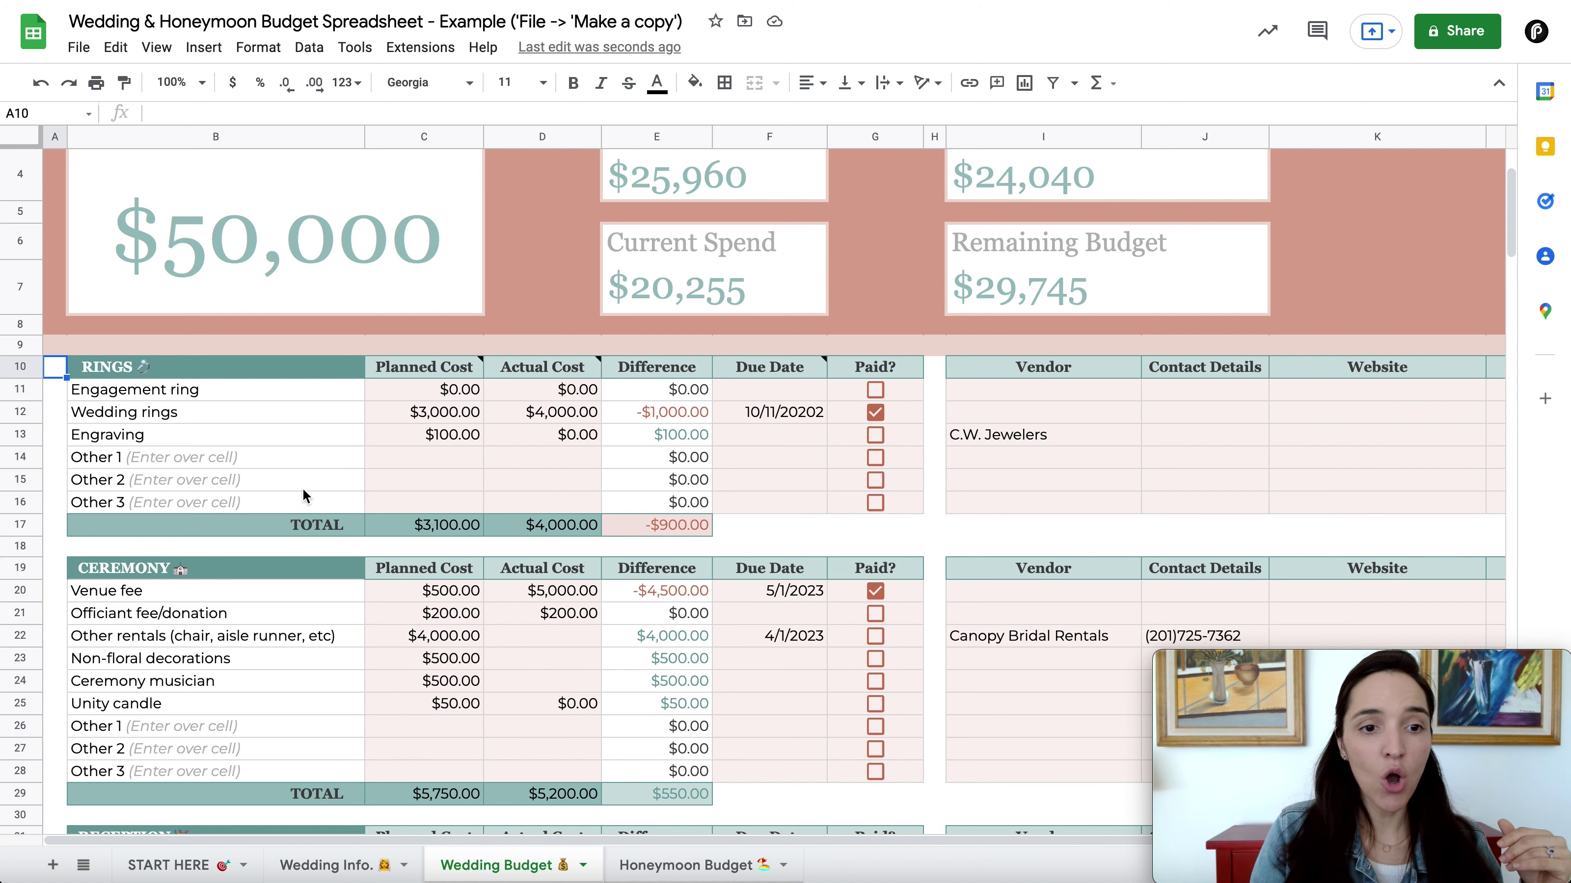
pyautogui.click(309, 373)
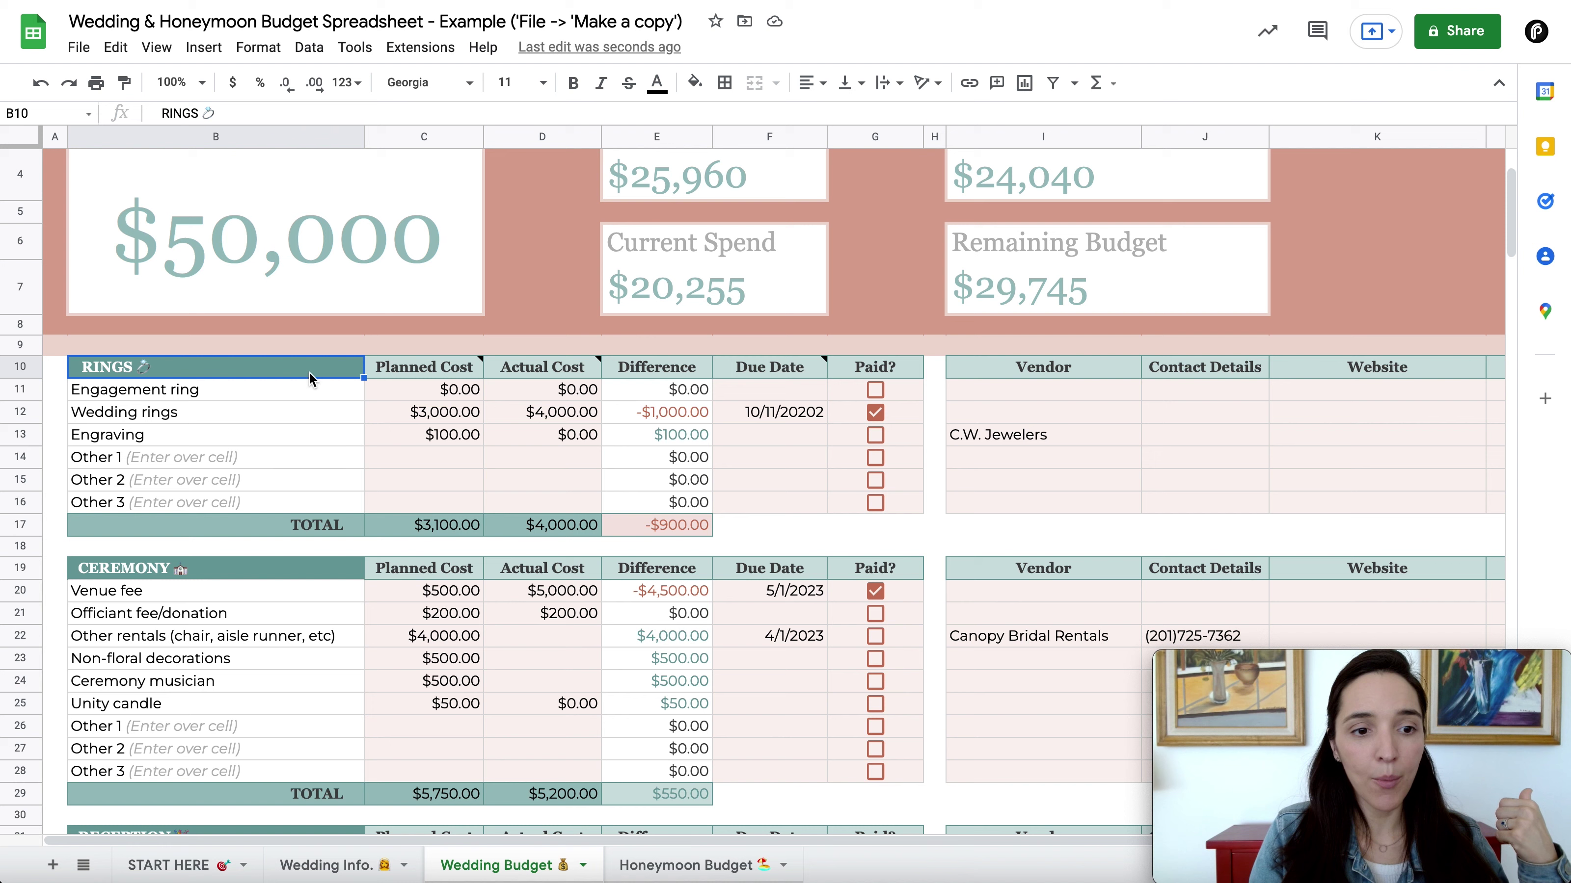
pyautogui.click(297, 568)
pyautogui.scroll(-2, 318, 656)
pyautogui.scroll(-8, 319, 667)
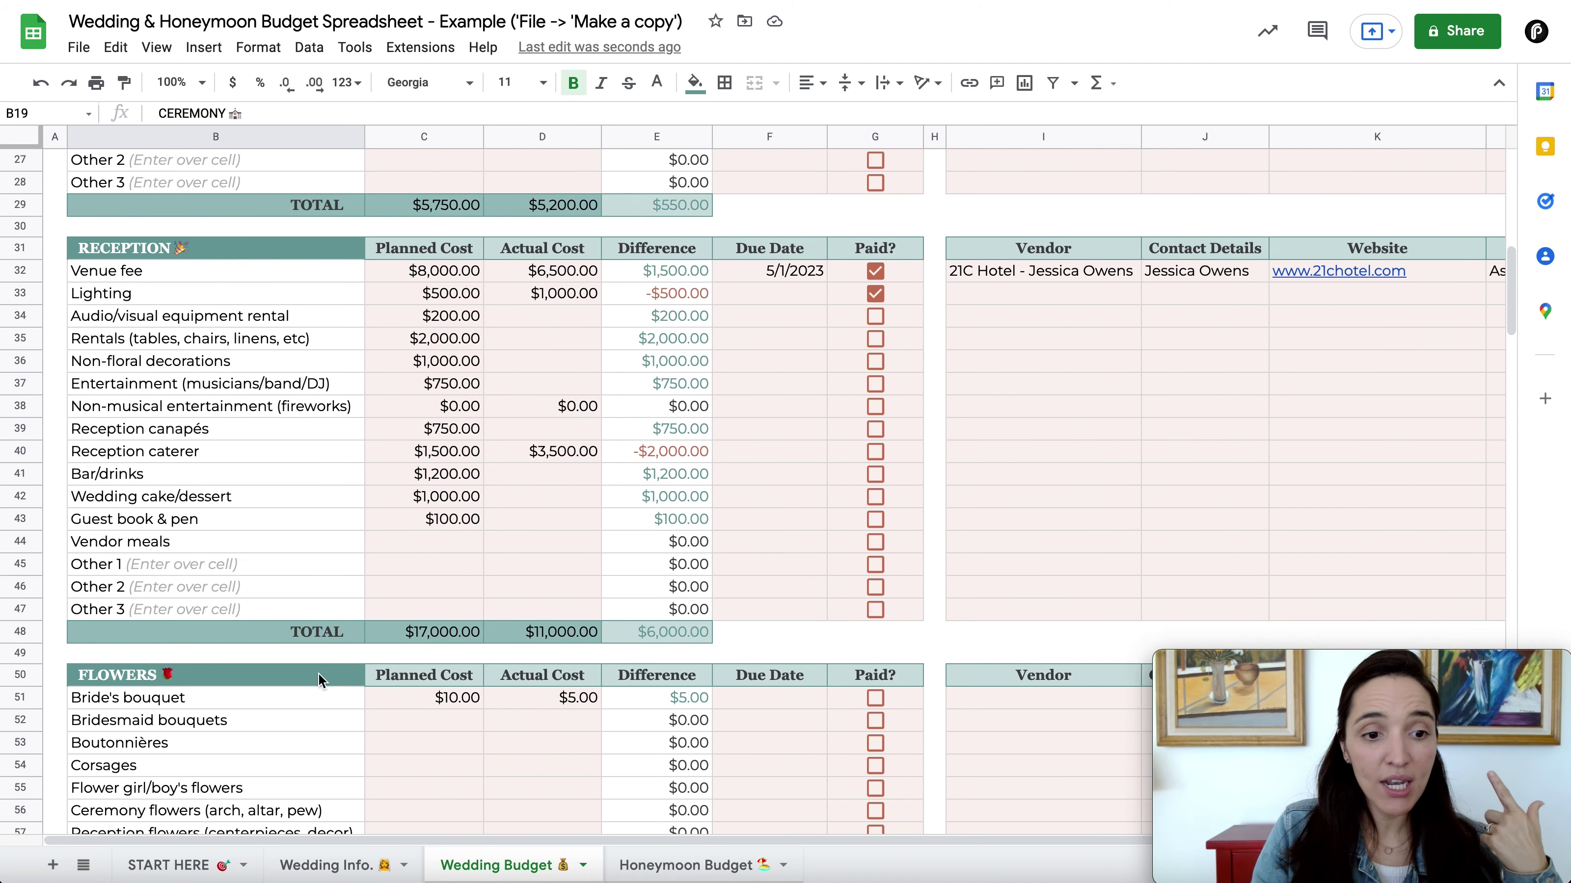
pyautogui.scroll(-7, 319, 680)
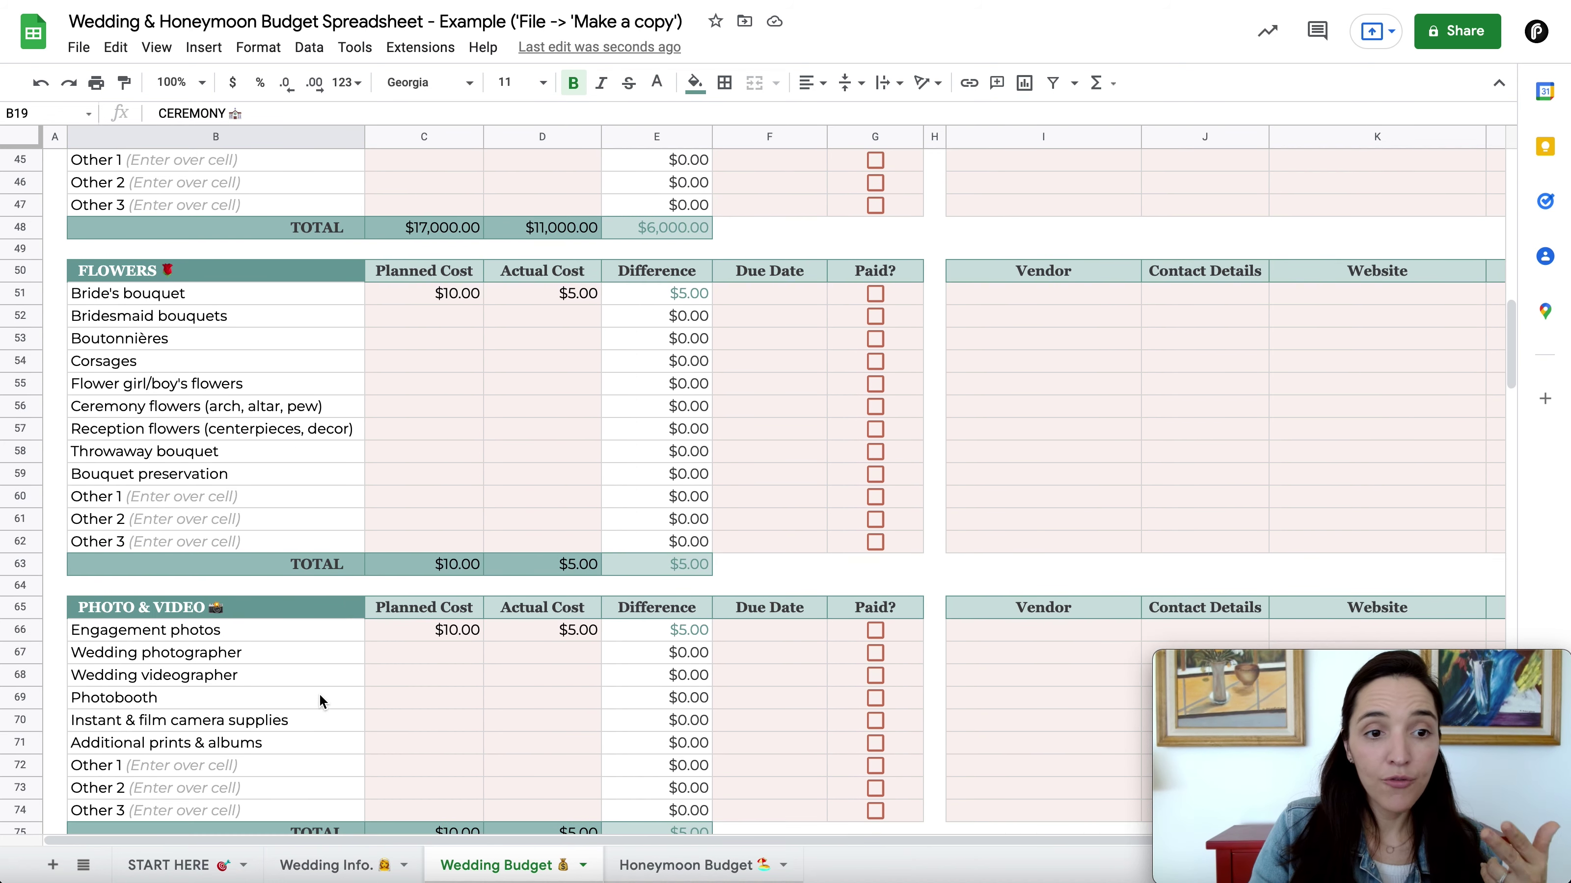
pyautogui.scroll(-6, 321, 698)
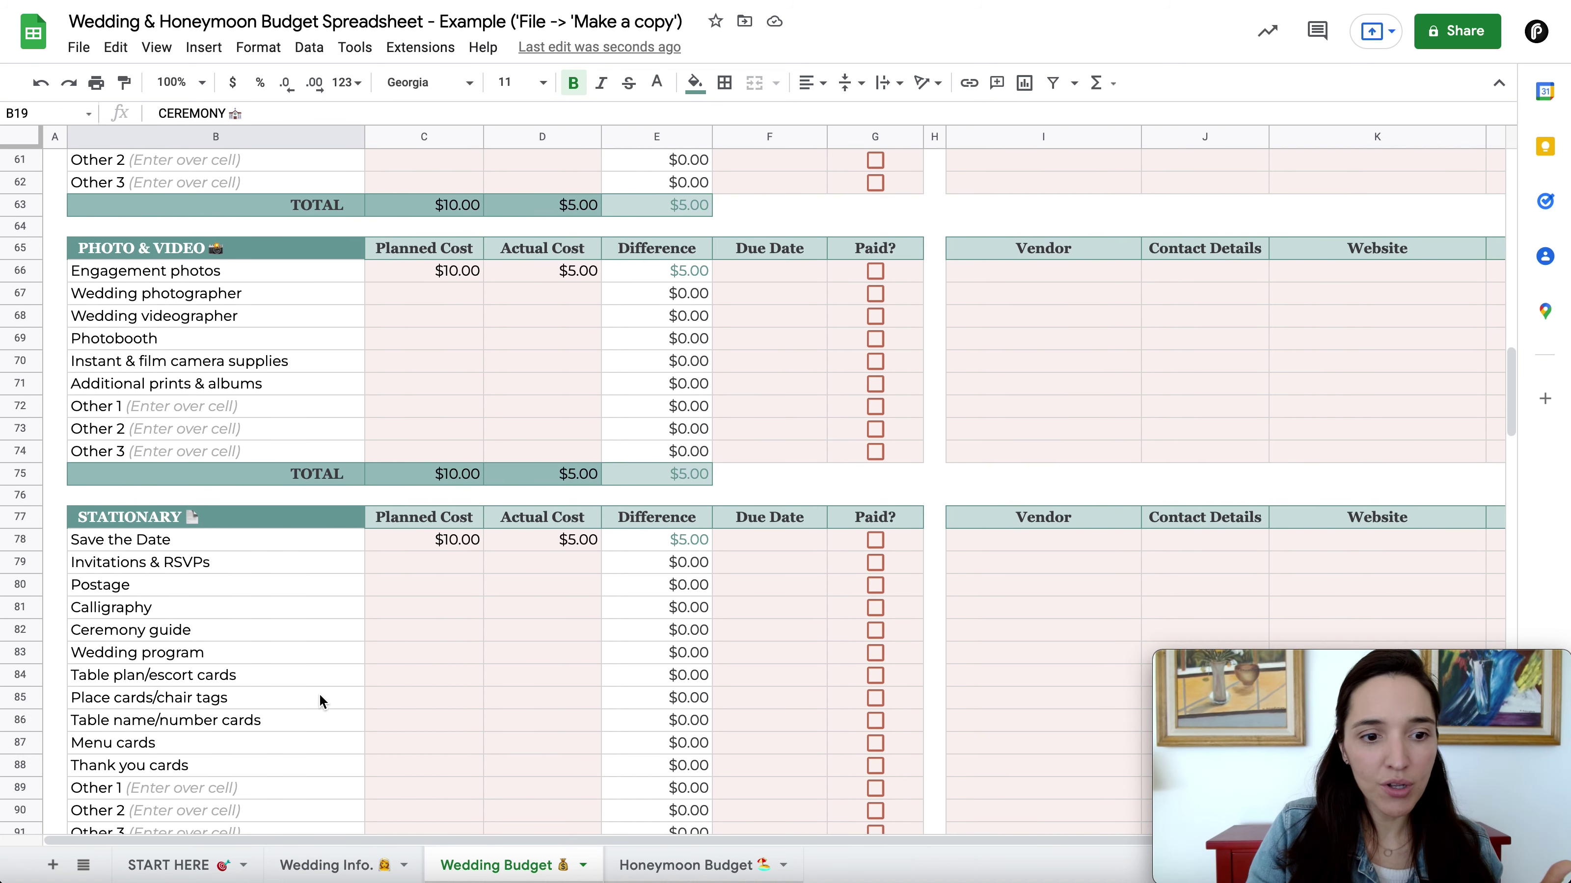
pyautogui.scroll(-4, 320, 696)
pyautogui.scroll(-10, 319, 700)
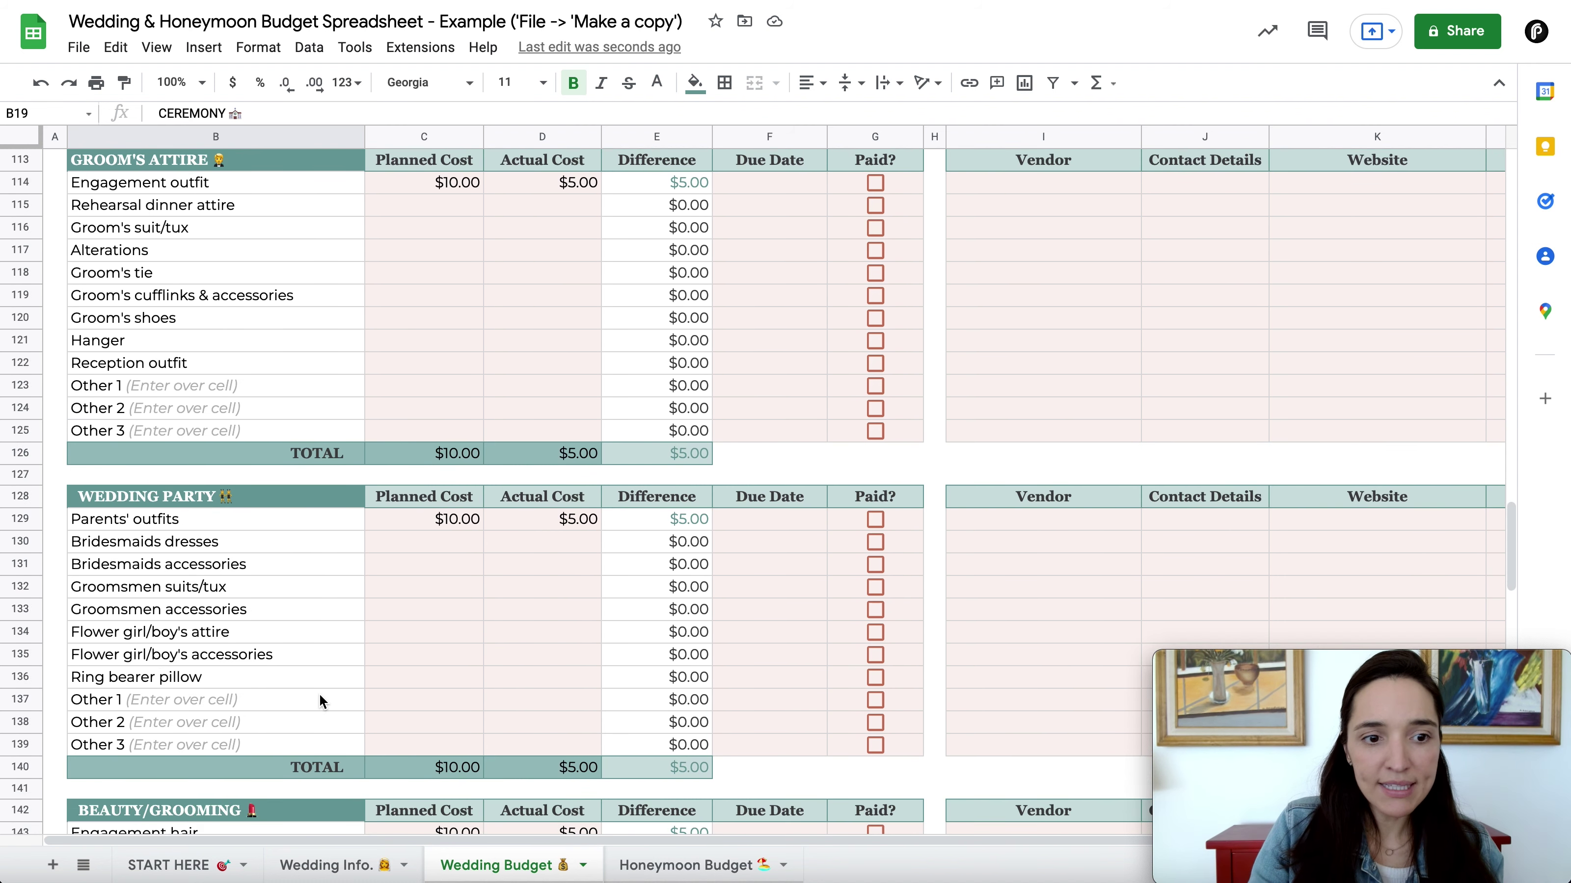
pyautogui.scroll(-6, 319, 695)
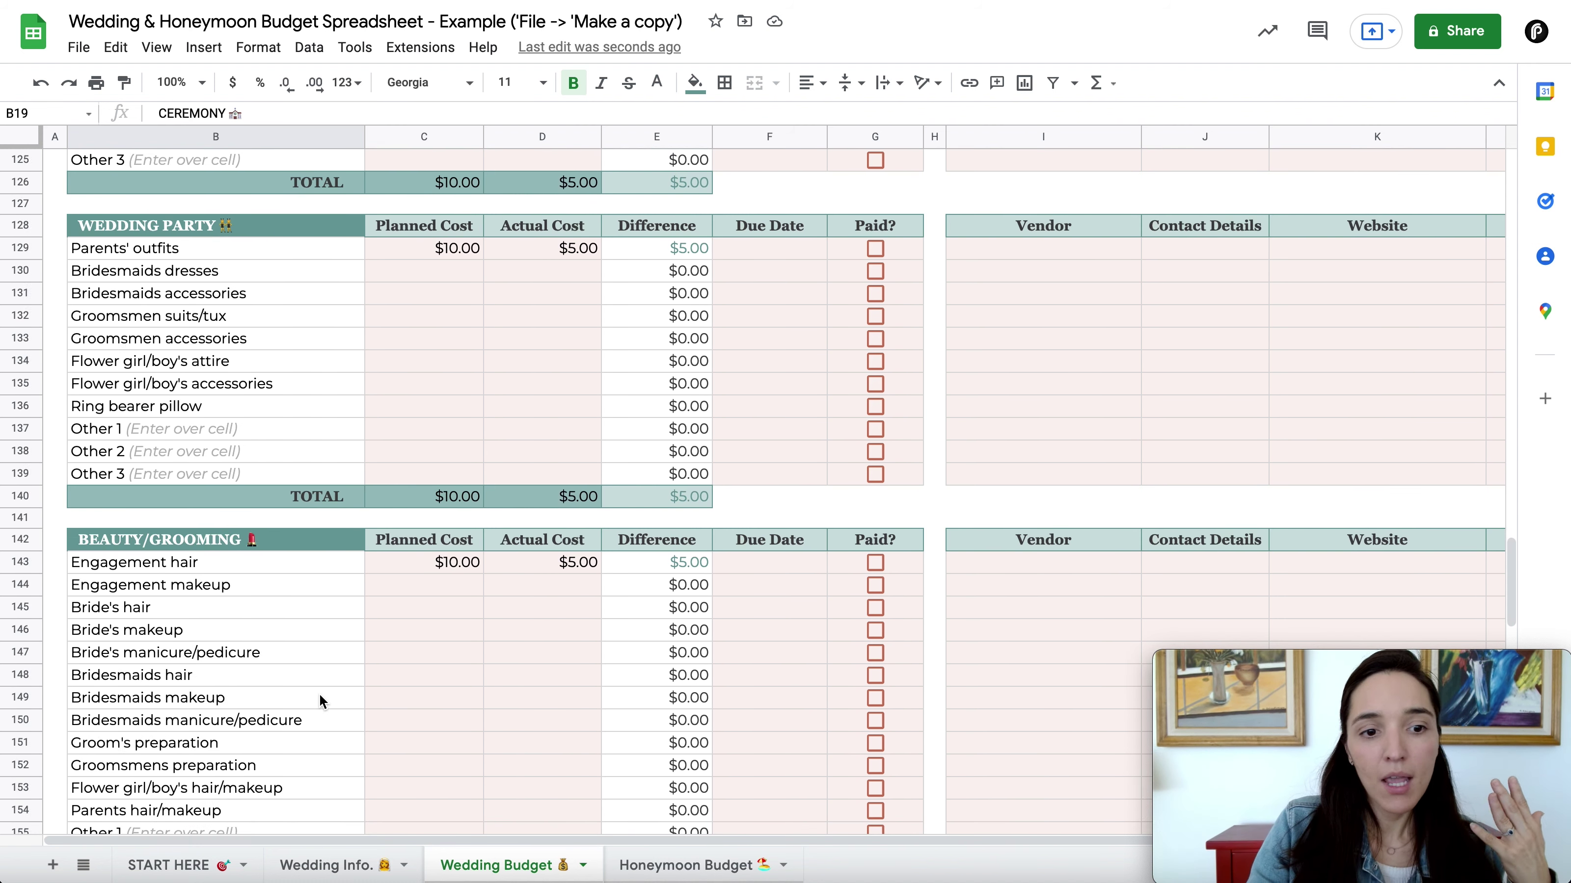
pyautogui.scroll(-10, 320, 696)
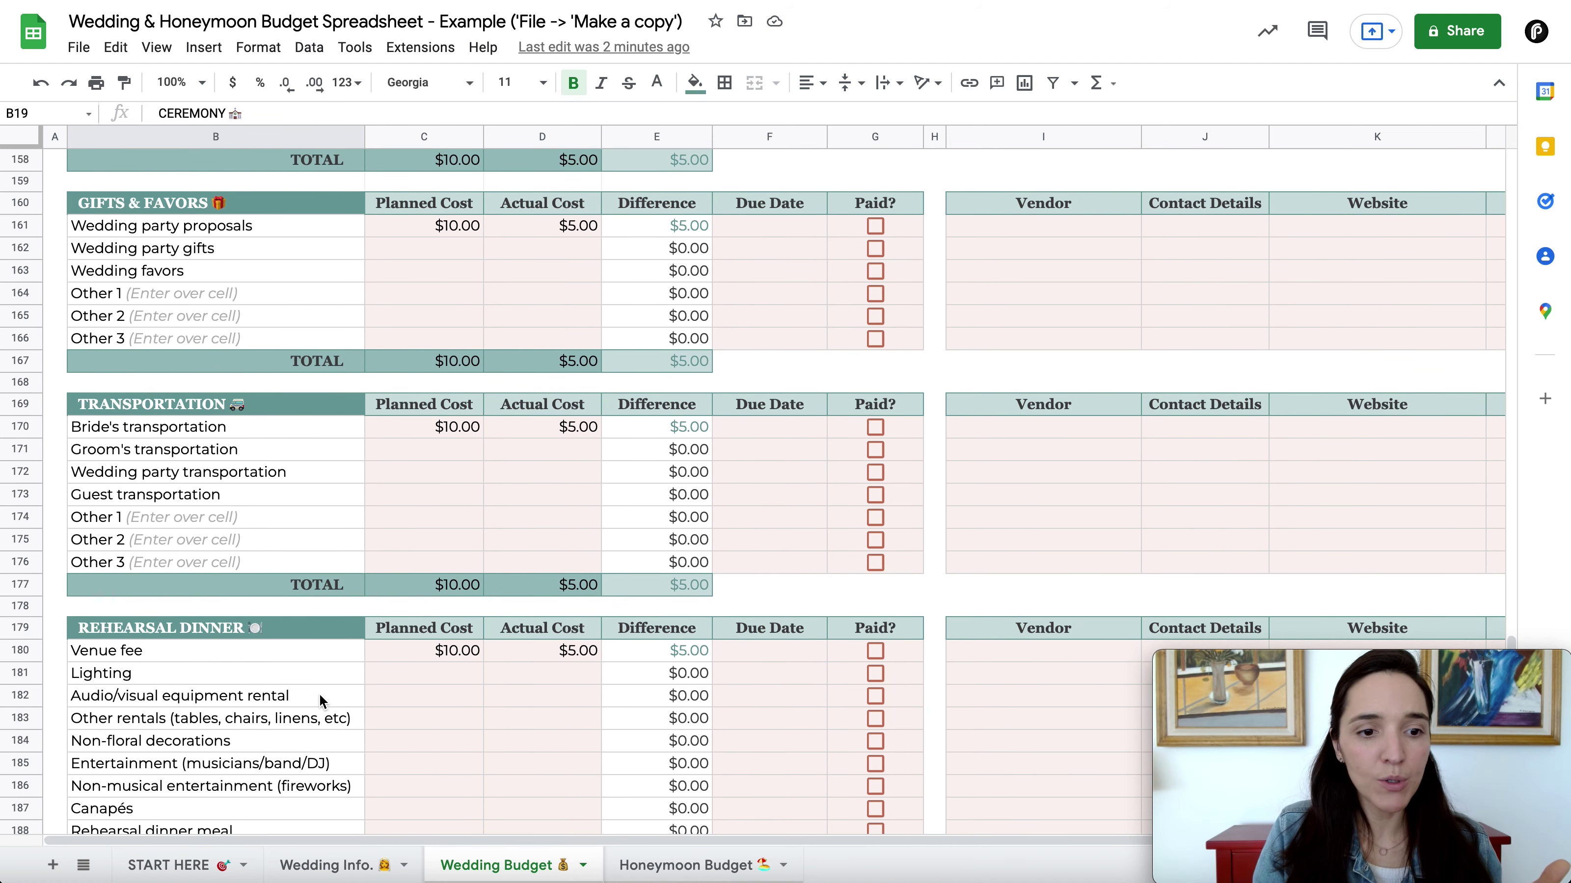
pyautogui.scroll(-5, 320, 699)
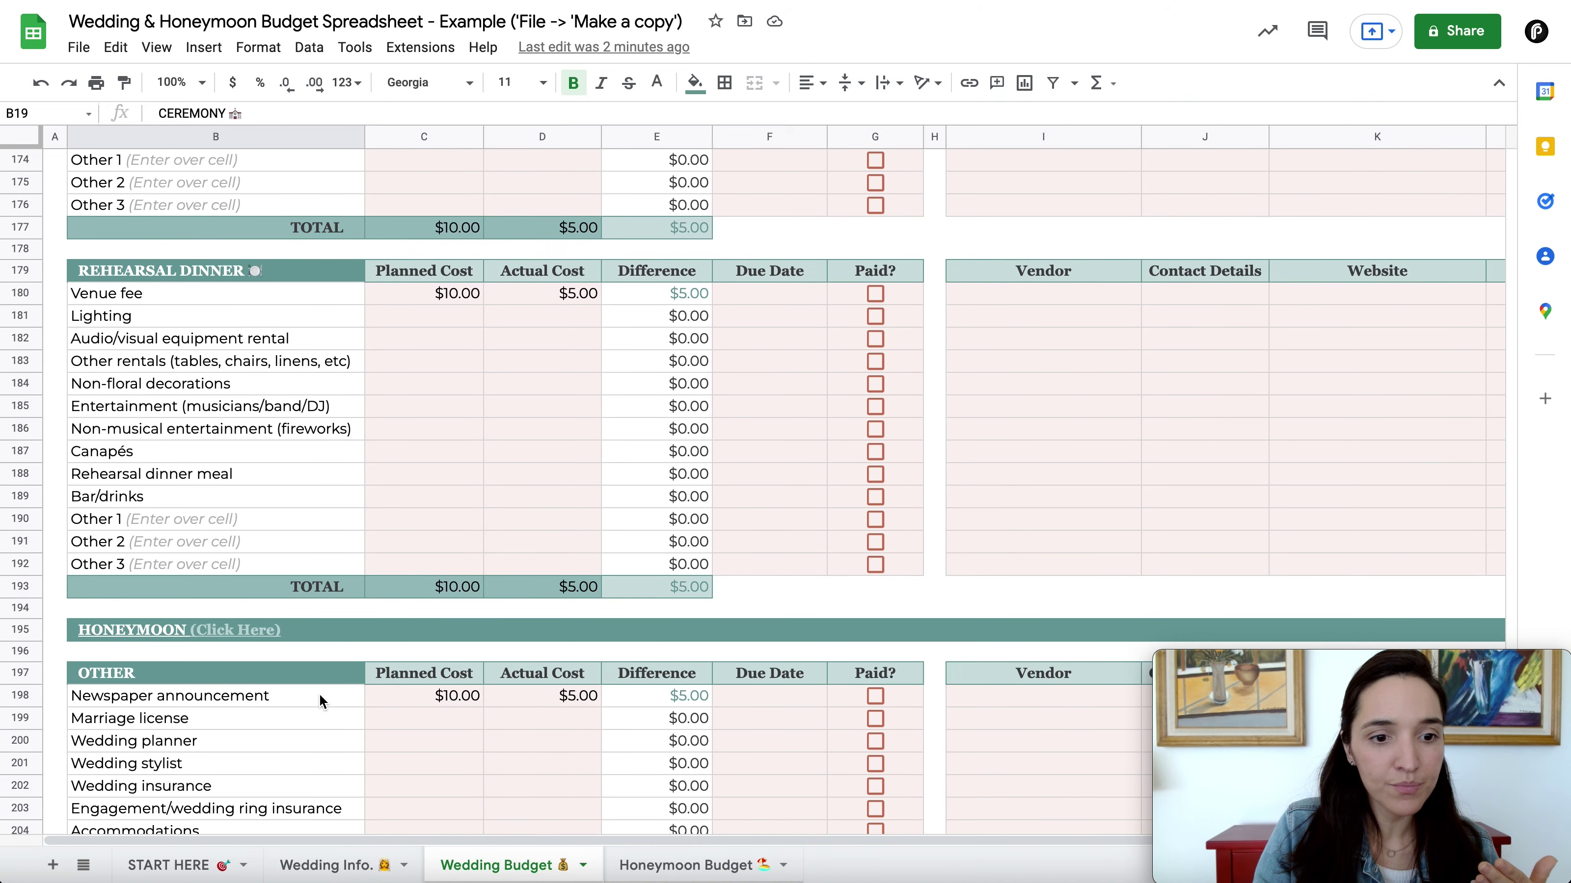
pyautogui.scroll(-2, 297, 751)
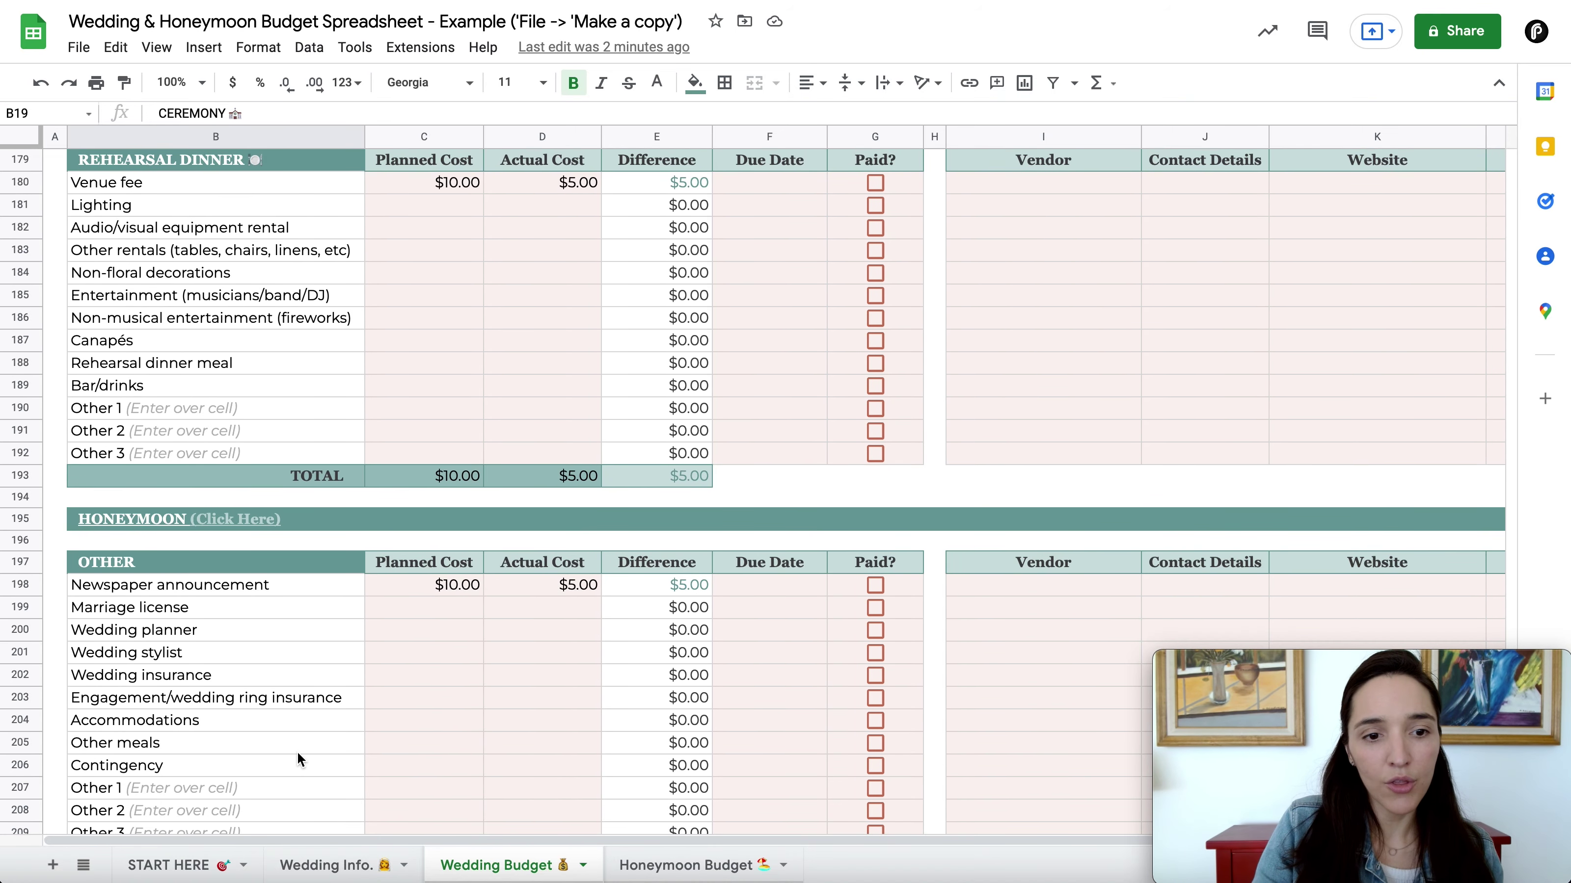
pyautogui.scroll(-1, 297, 760)
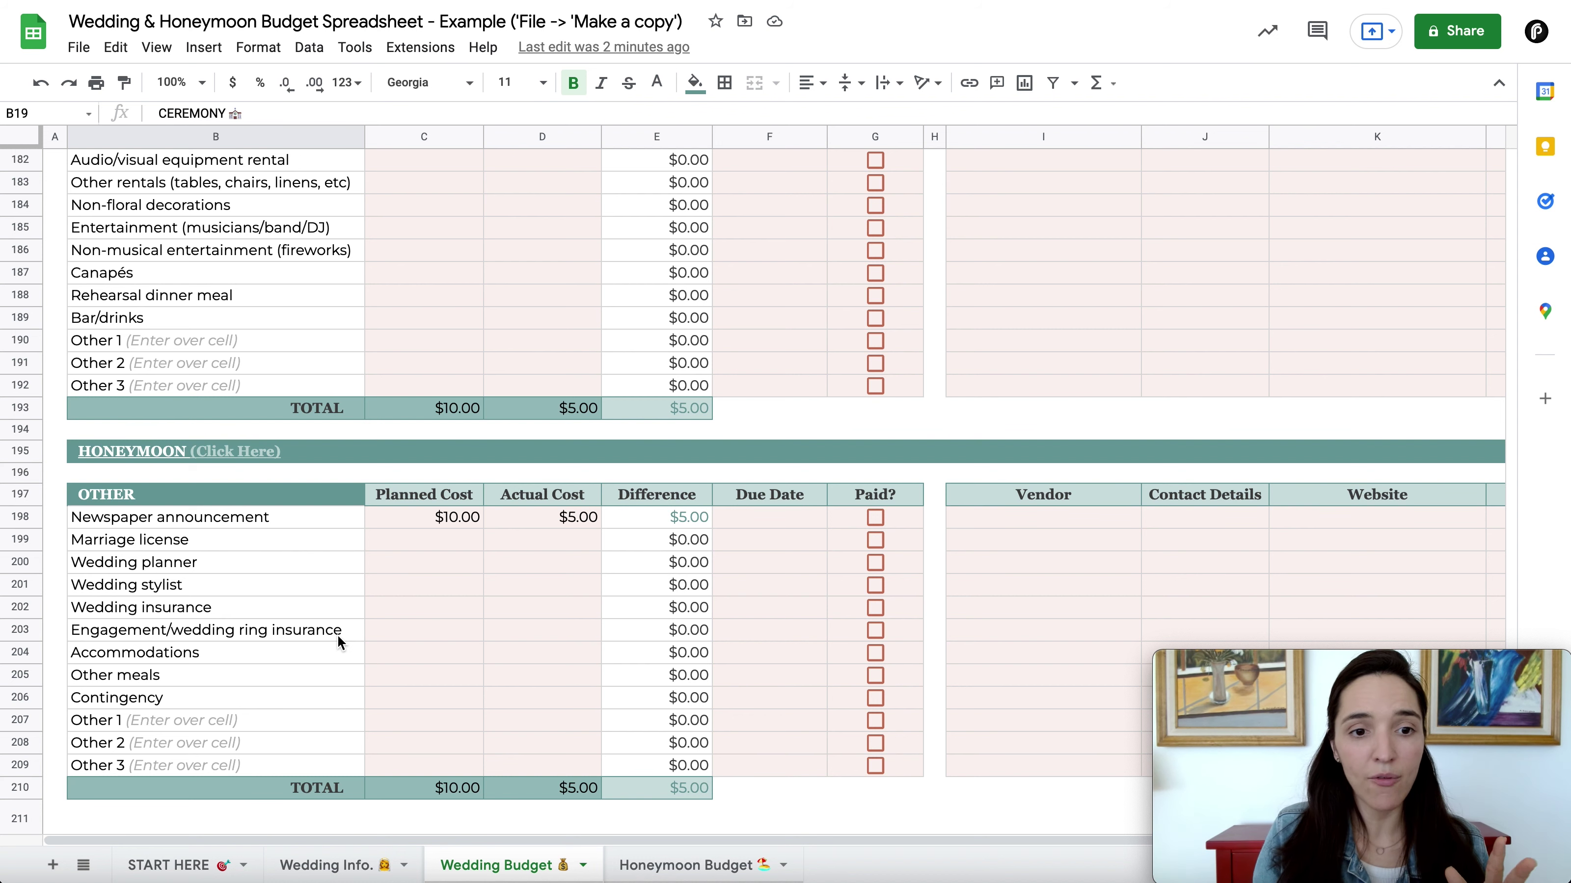
pyautogui.moveTo(282, 459)
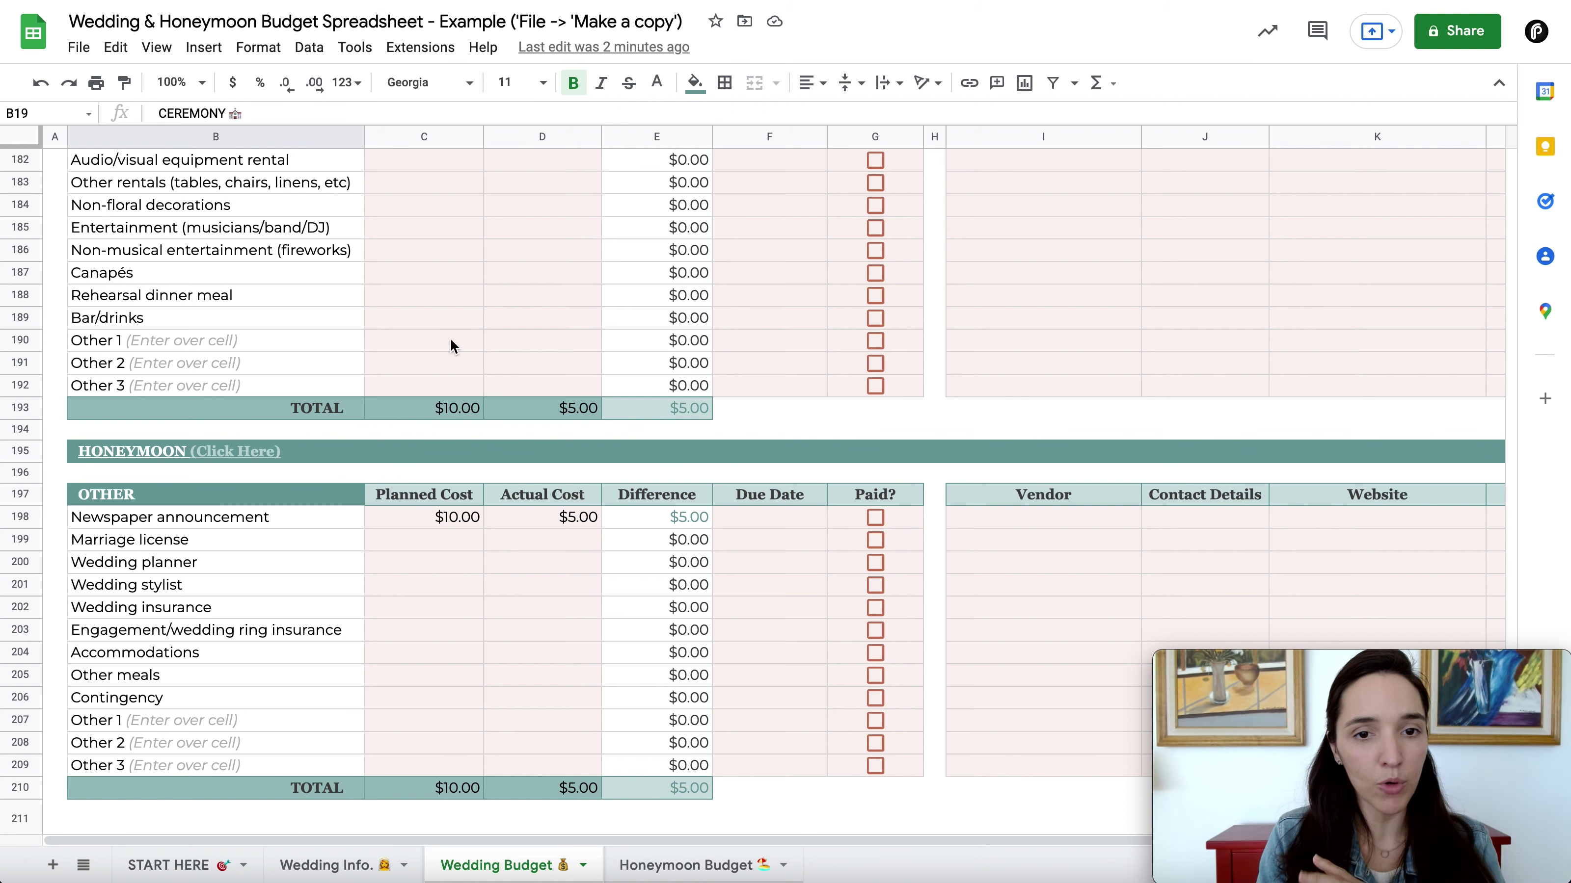
pyautogui.scroll(20, 450, 345)
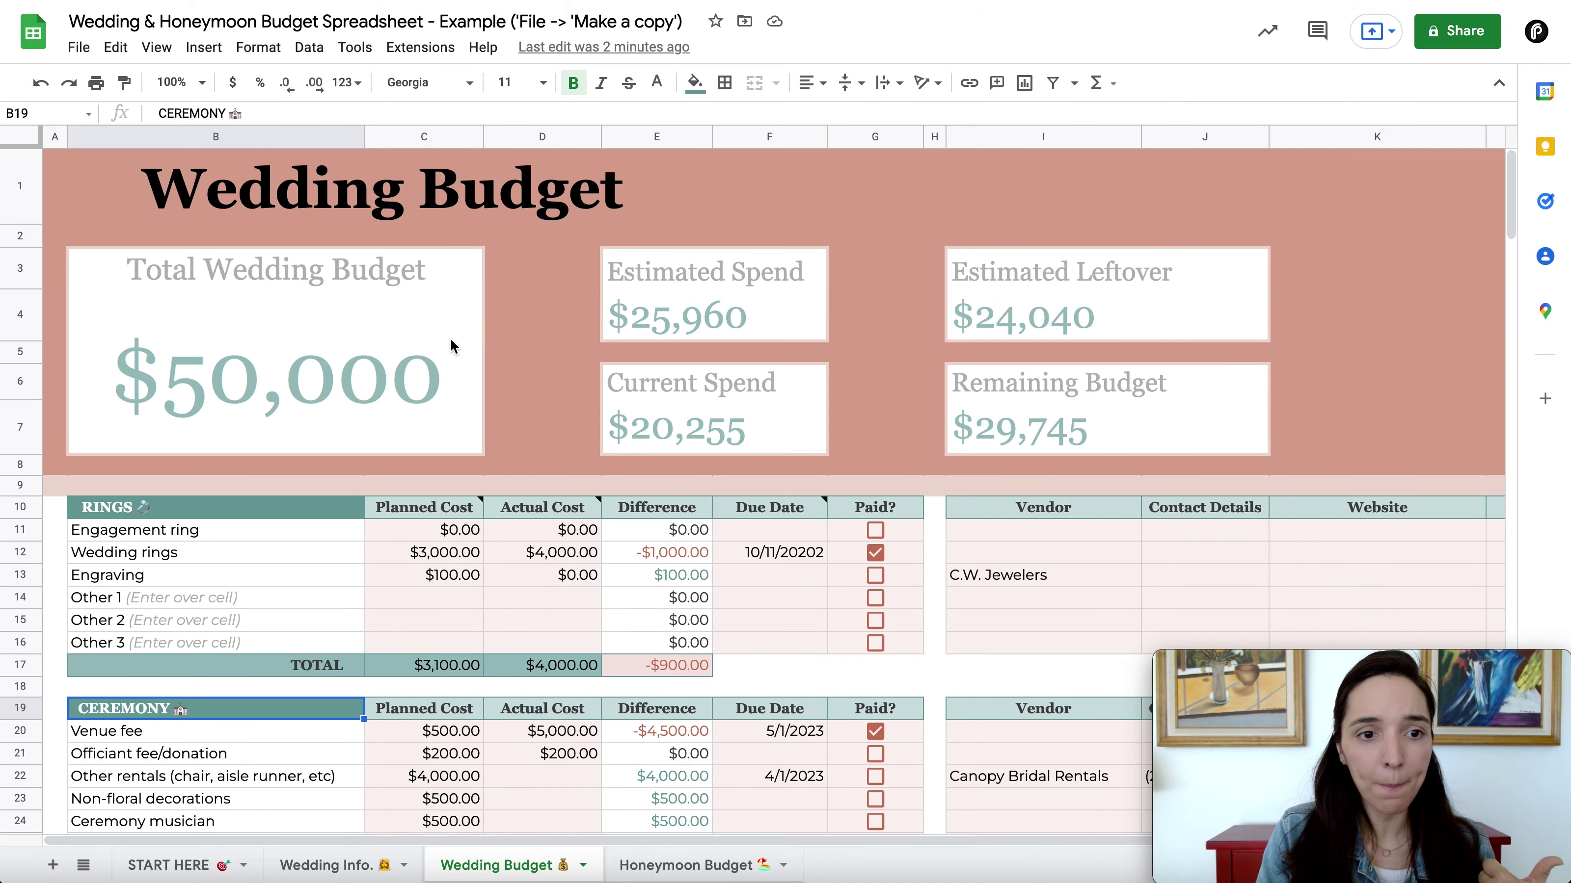
# Step: Examine the Engraving planned cost in the Rings table and the Unity candle item in the Ceremony table
pyautogui.click(421, 572)
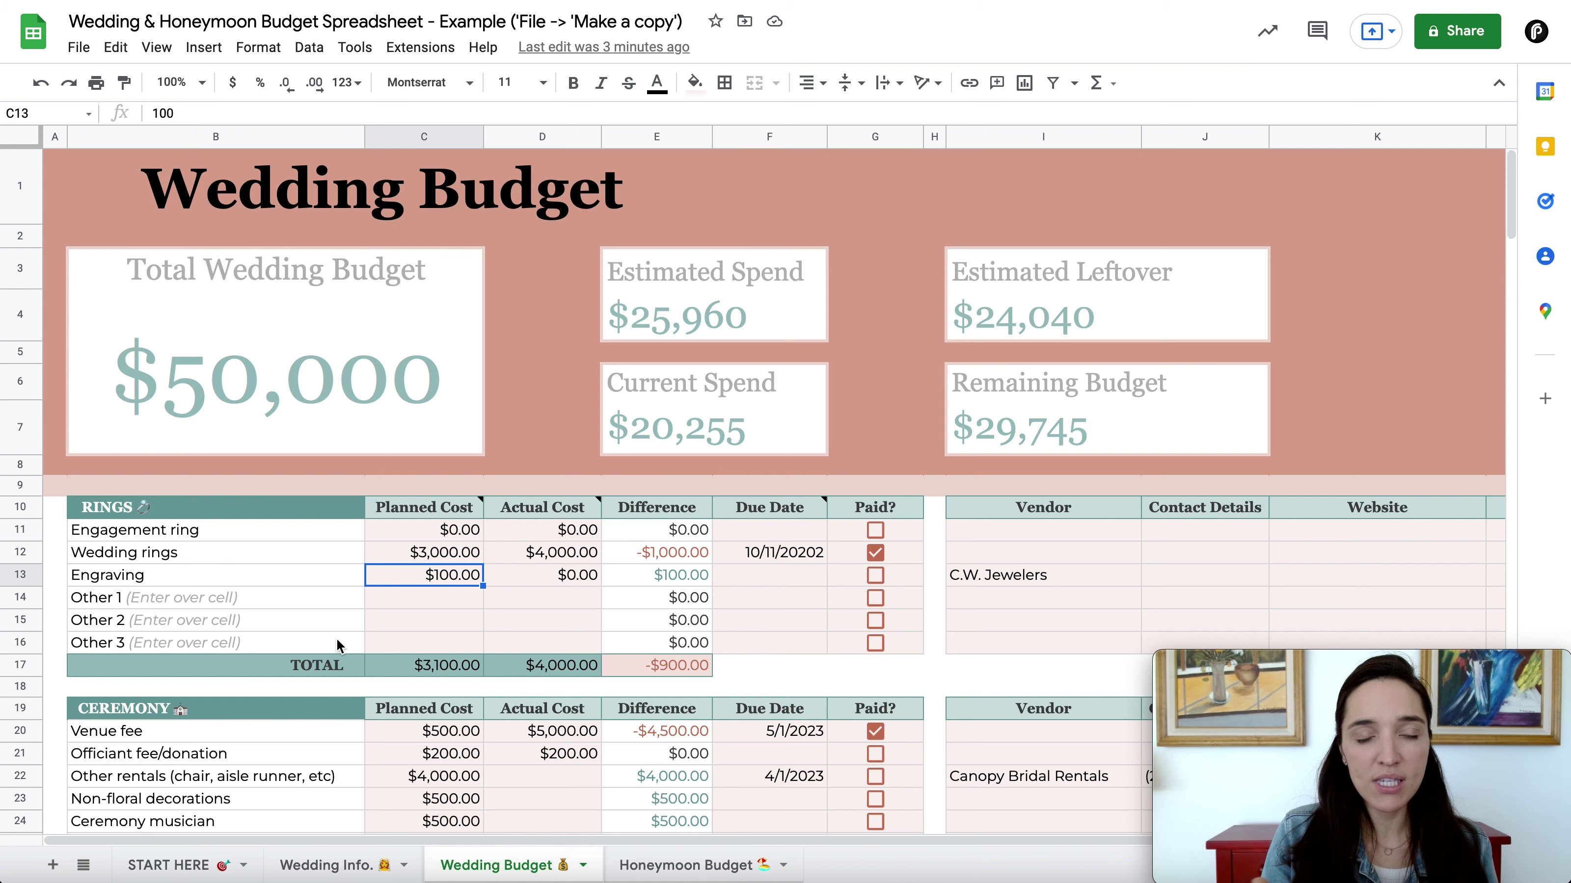
pyautogui.scroll(-2, 338, 643)
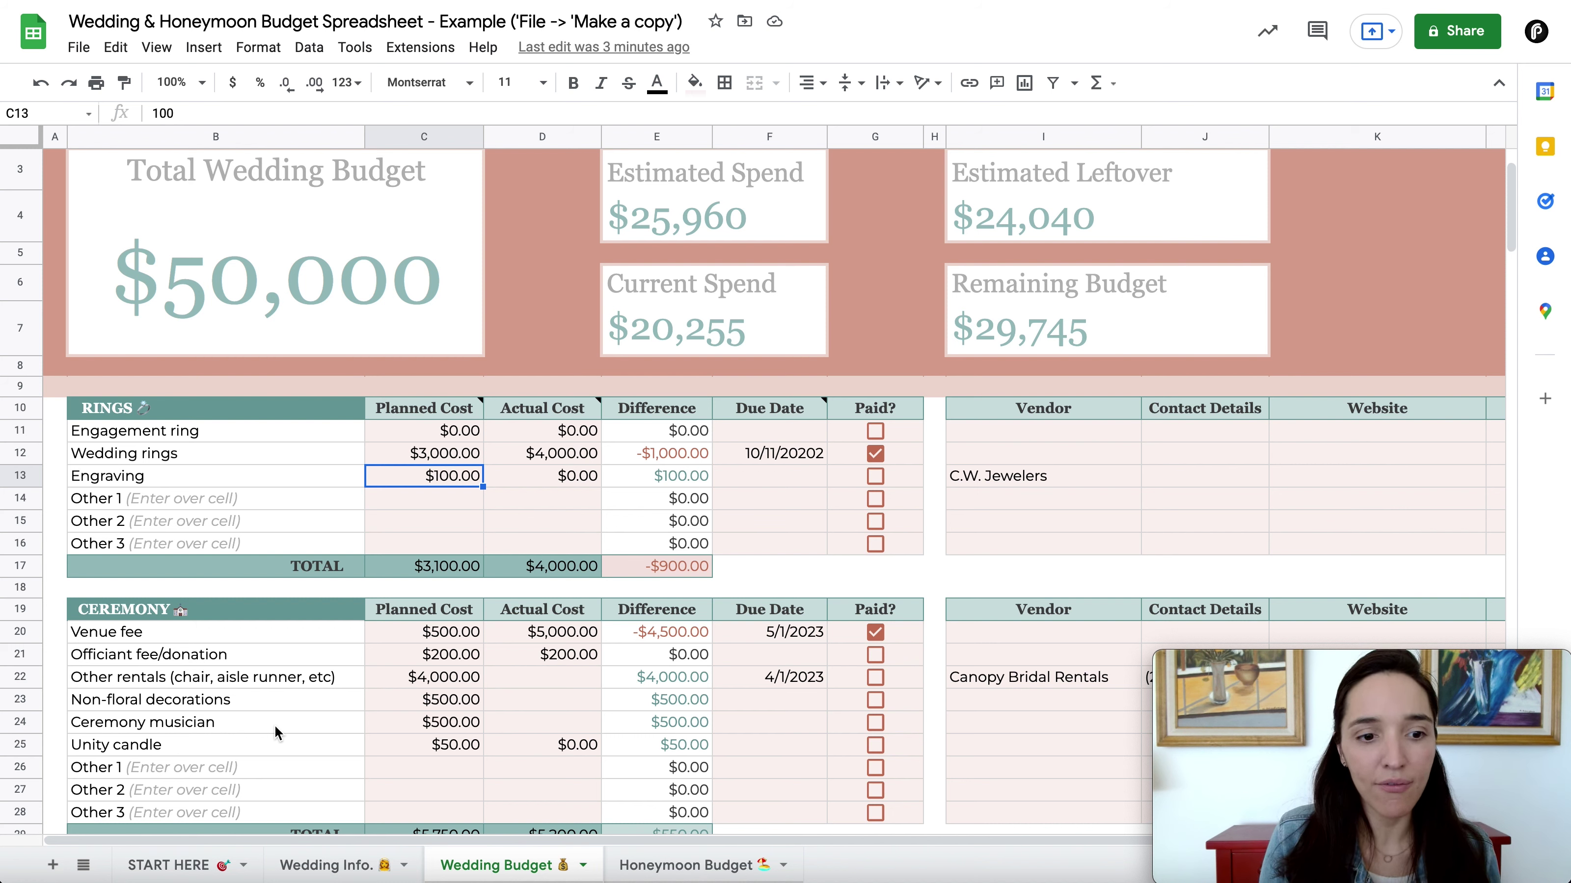
pyautogui.click(250, 740)
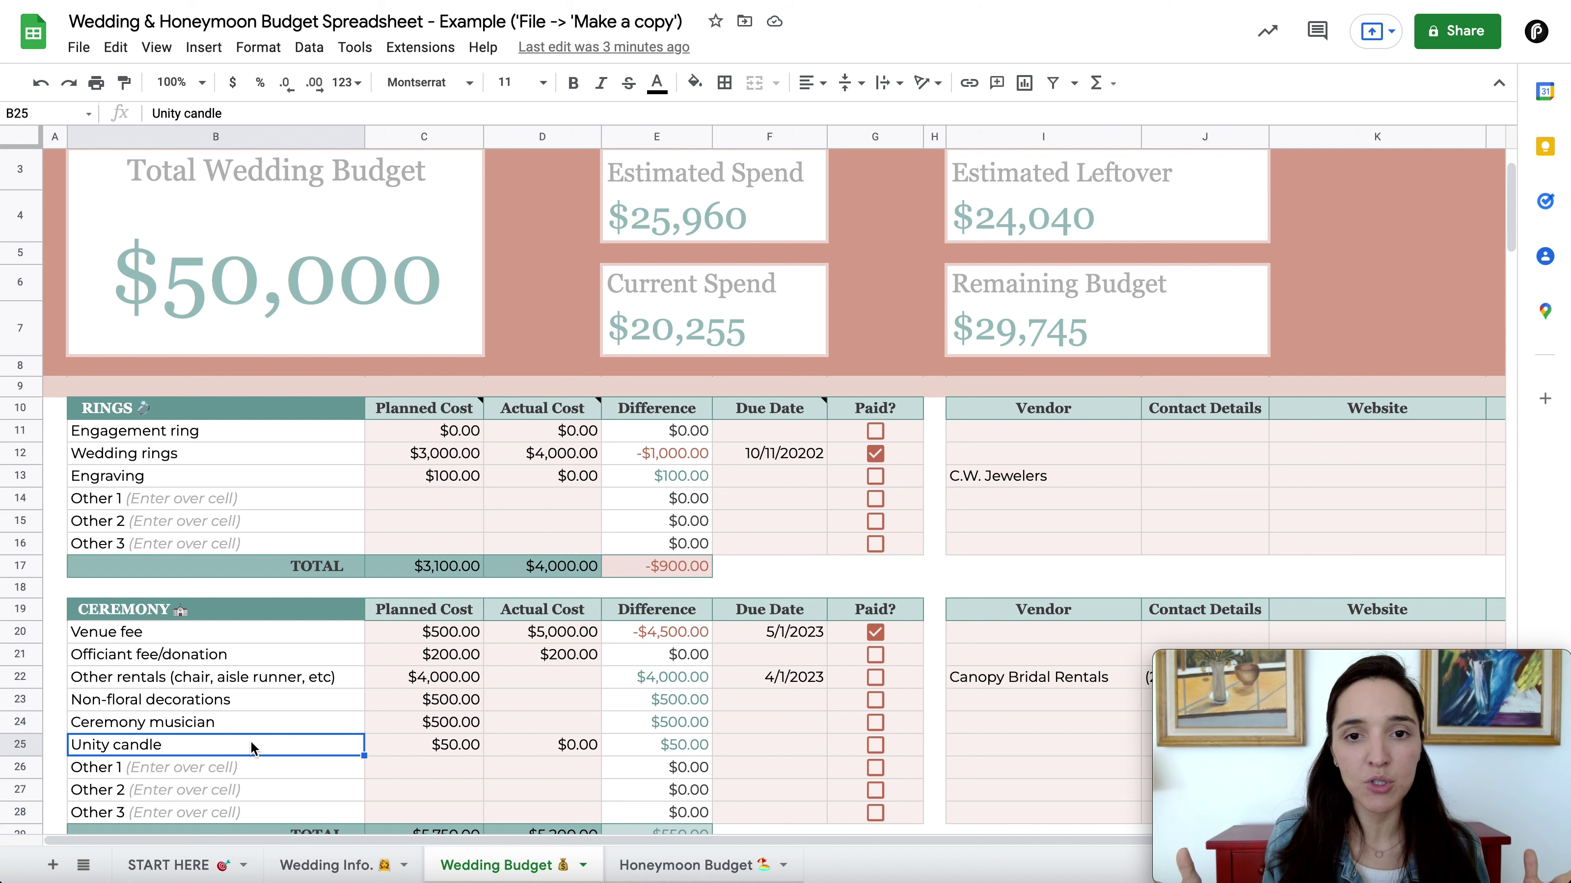
# Step: Examine the Other placeholder rows in the Ceremony table and the planned costs in the Rings table
pyautogui.click(274, 771)
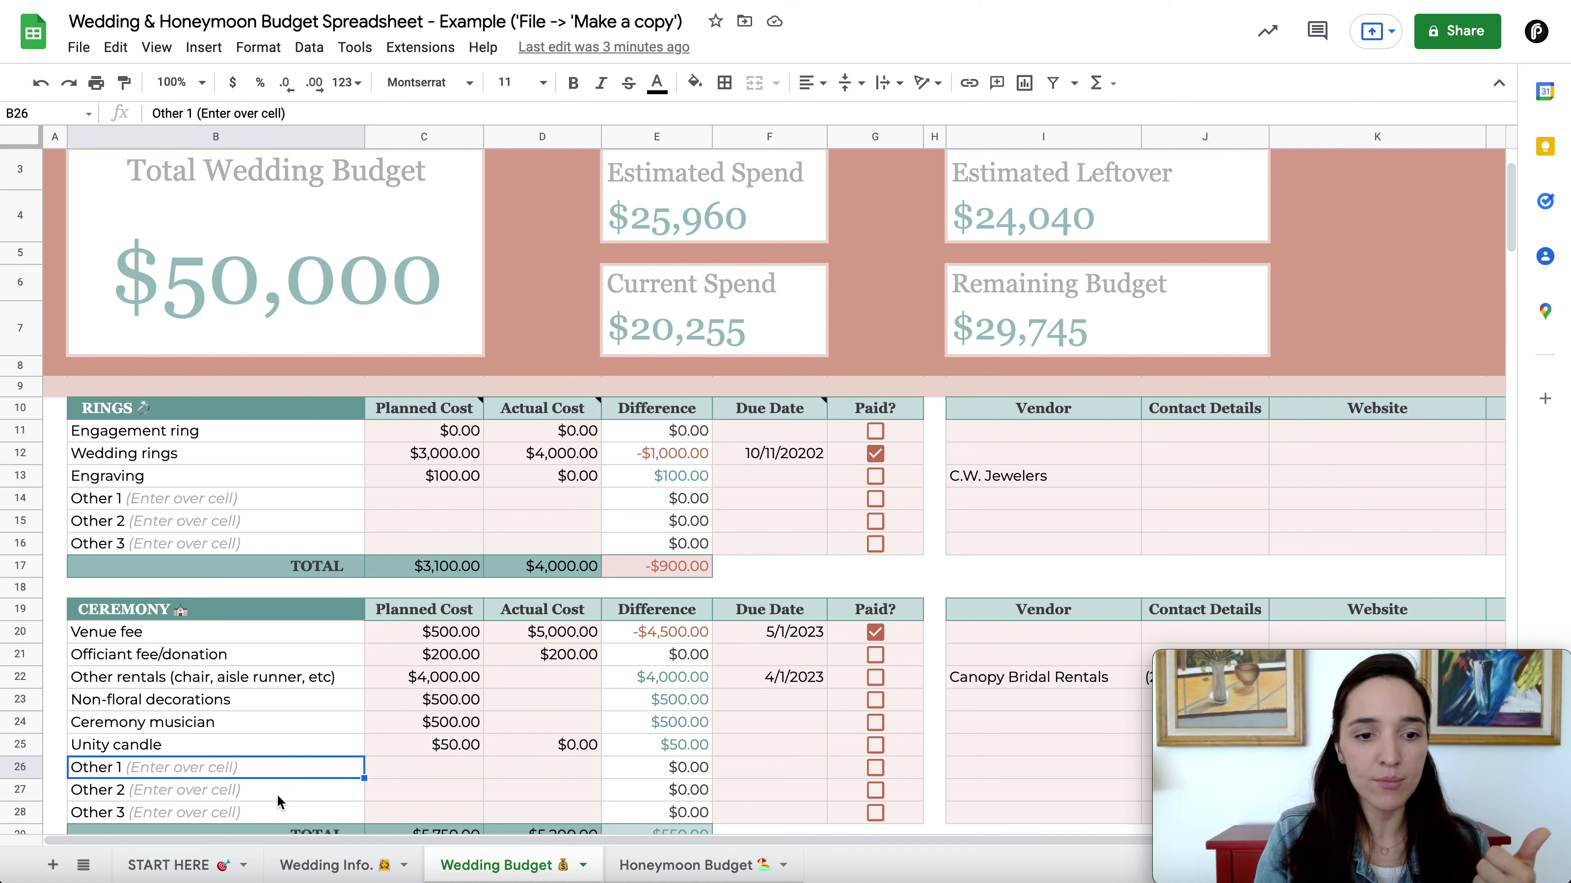
pyautogui.scroll(-4, 278, 806)
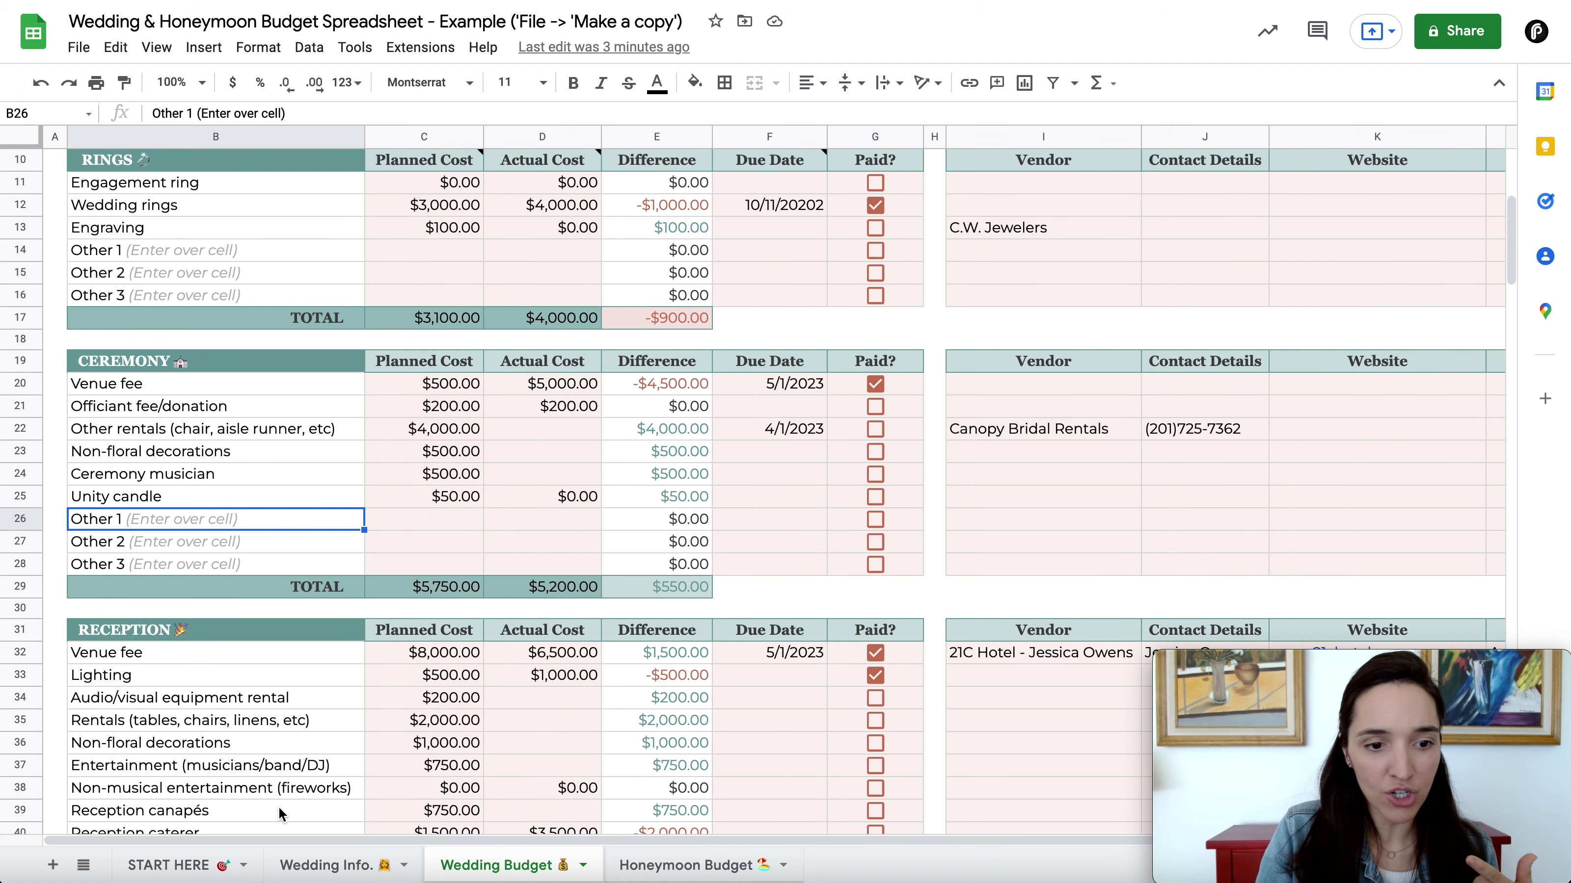
pyautogui.scroll(6, 277, 805)
pyautogui.click(471, 553)
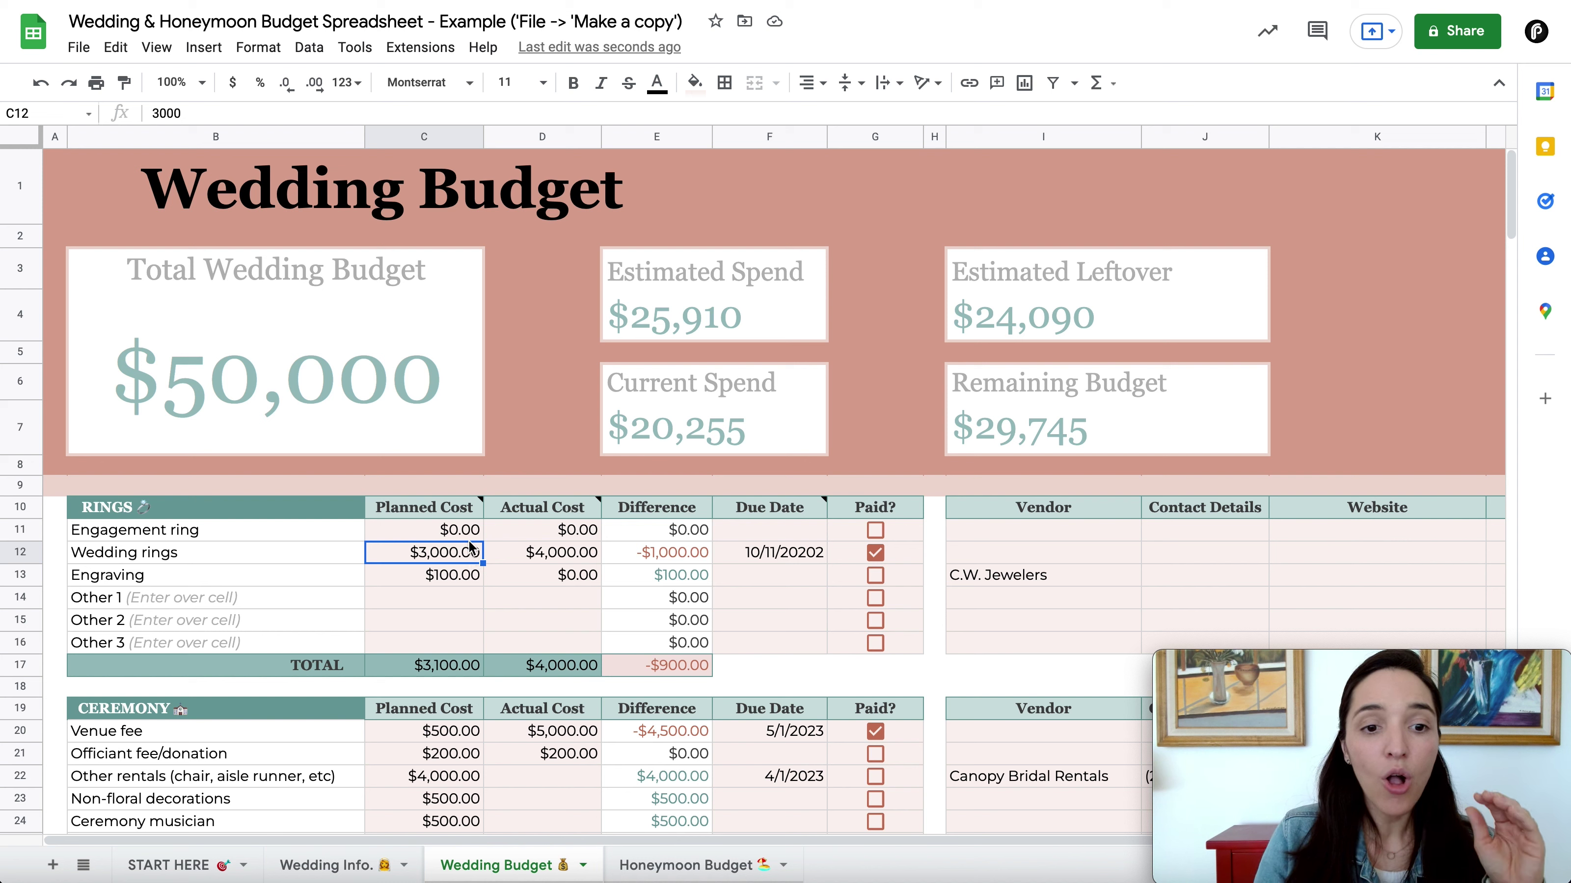
pyautogui.click(467, 605)
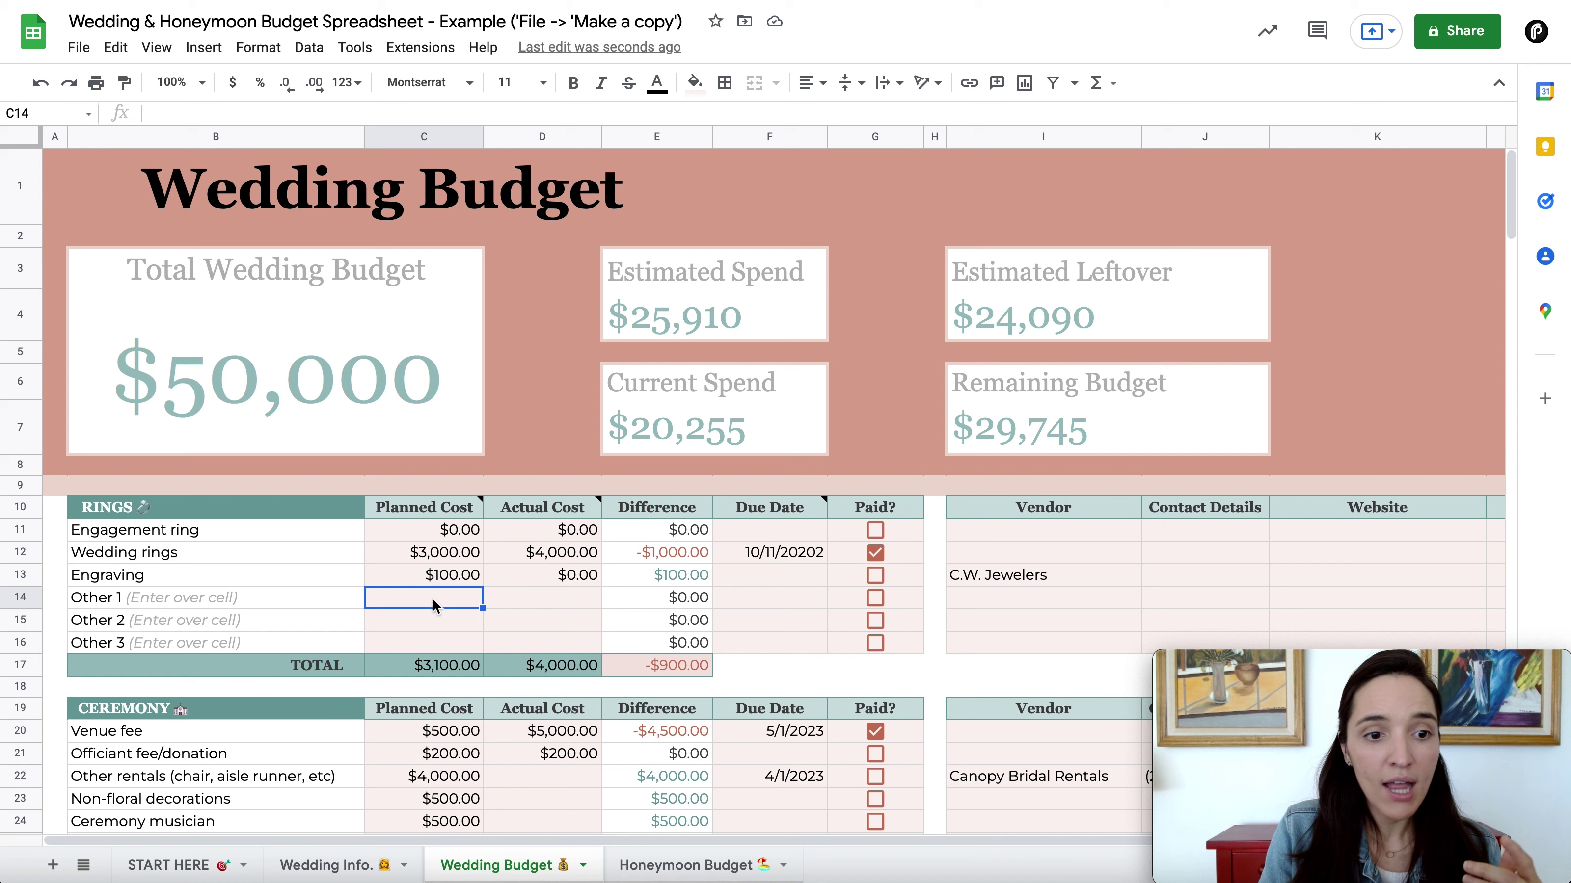
# Step: Set the Unity candle's planned cost in the Ceremony table to 200 and return to the budget summary
pyautogui.scroll(-3, 452, 666)
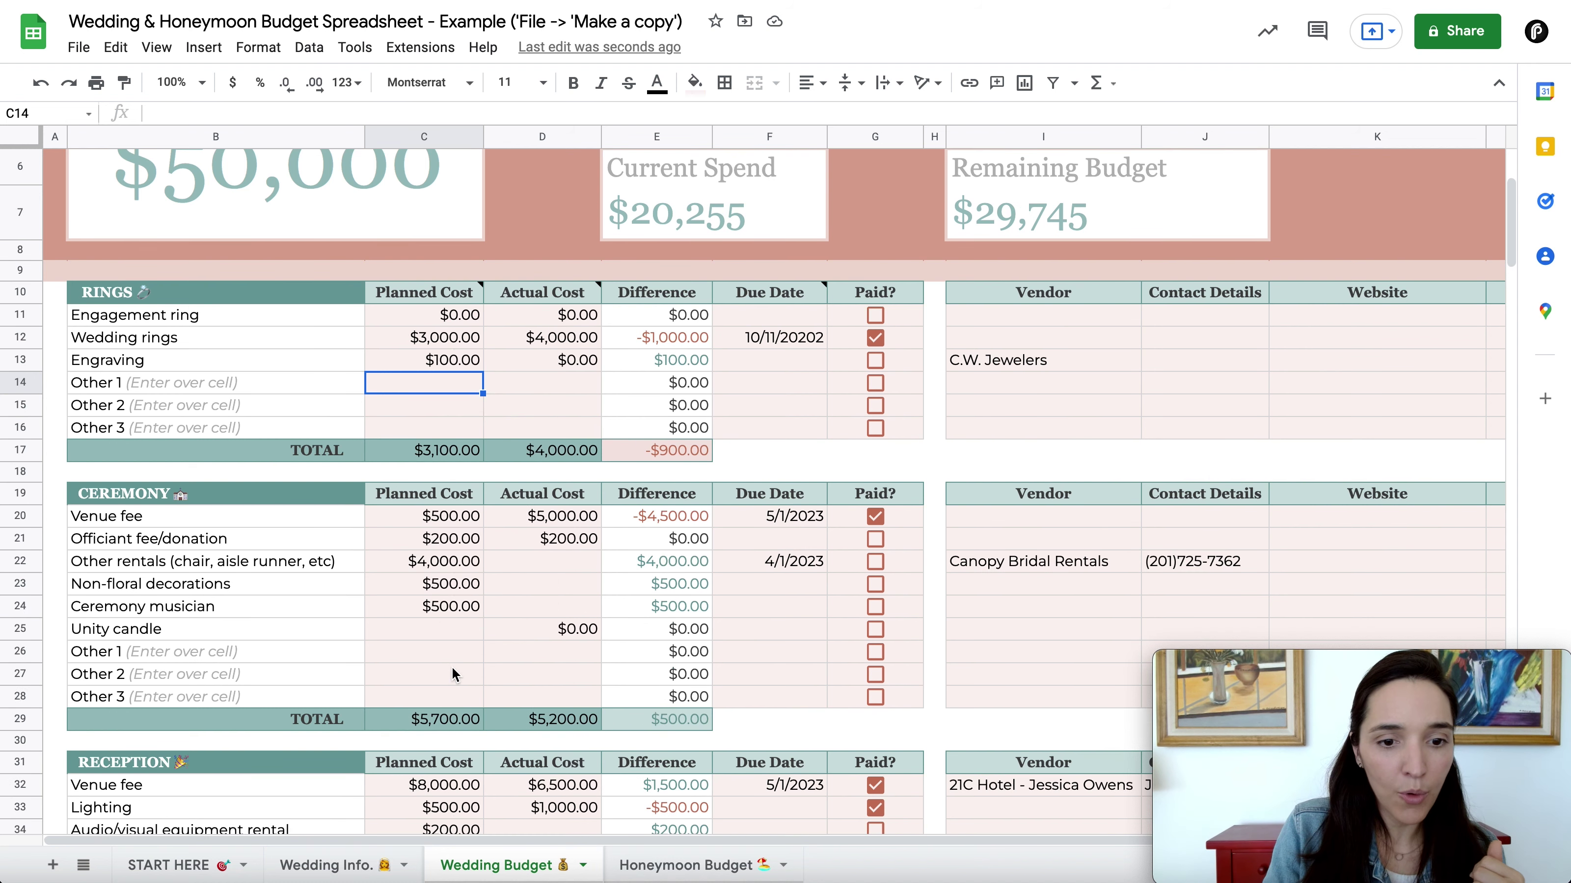
pyautogui.click(475, 629)
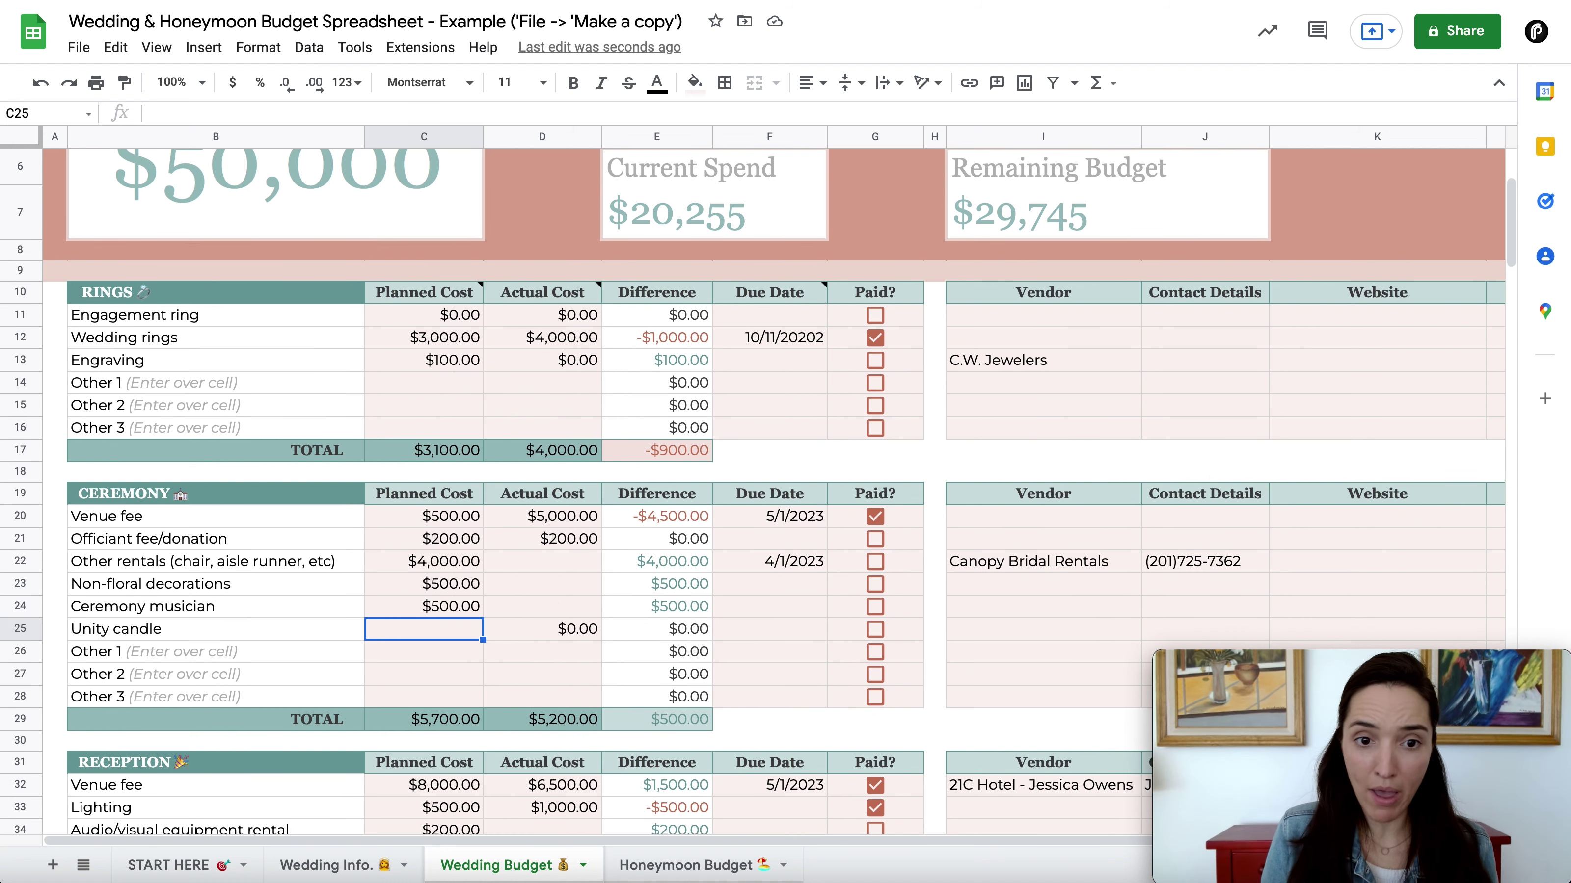
pyautogui.write('200')
pyautogui.press('Return')
pyautogui.scroll(3, 544, 579)
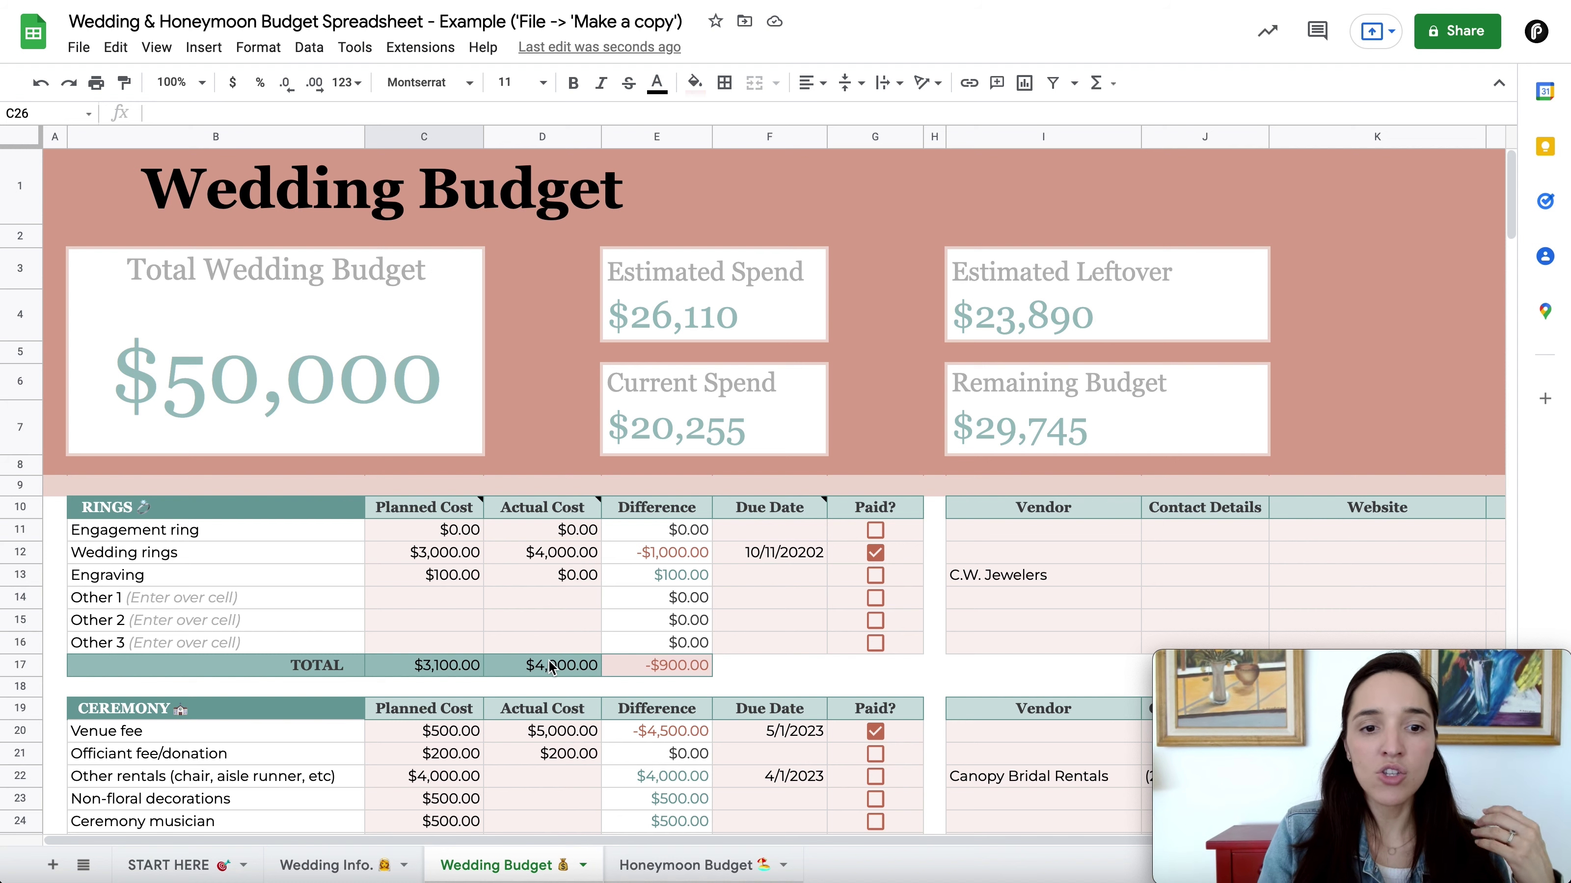
# Step: Look through the Reception and Flowers tables on the Wedding Budget sheet and return to the summary boxes
pyautogui.scroll(-7, 548, 659)
pyautogui.scroll(-5, 461, 762)
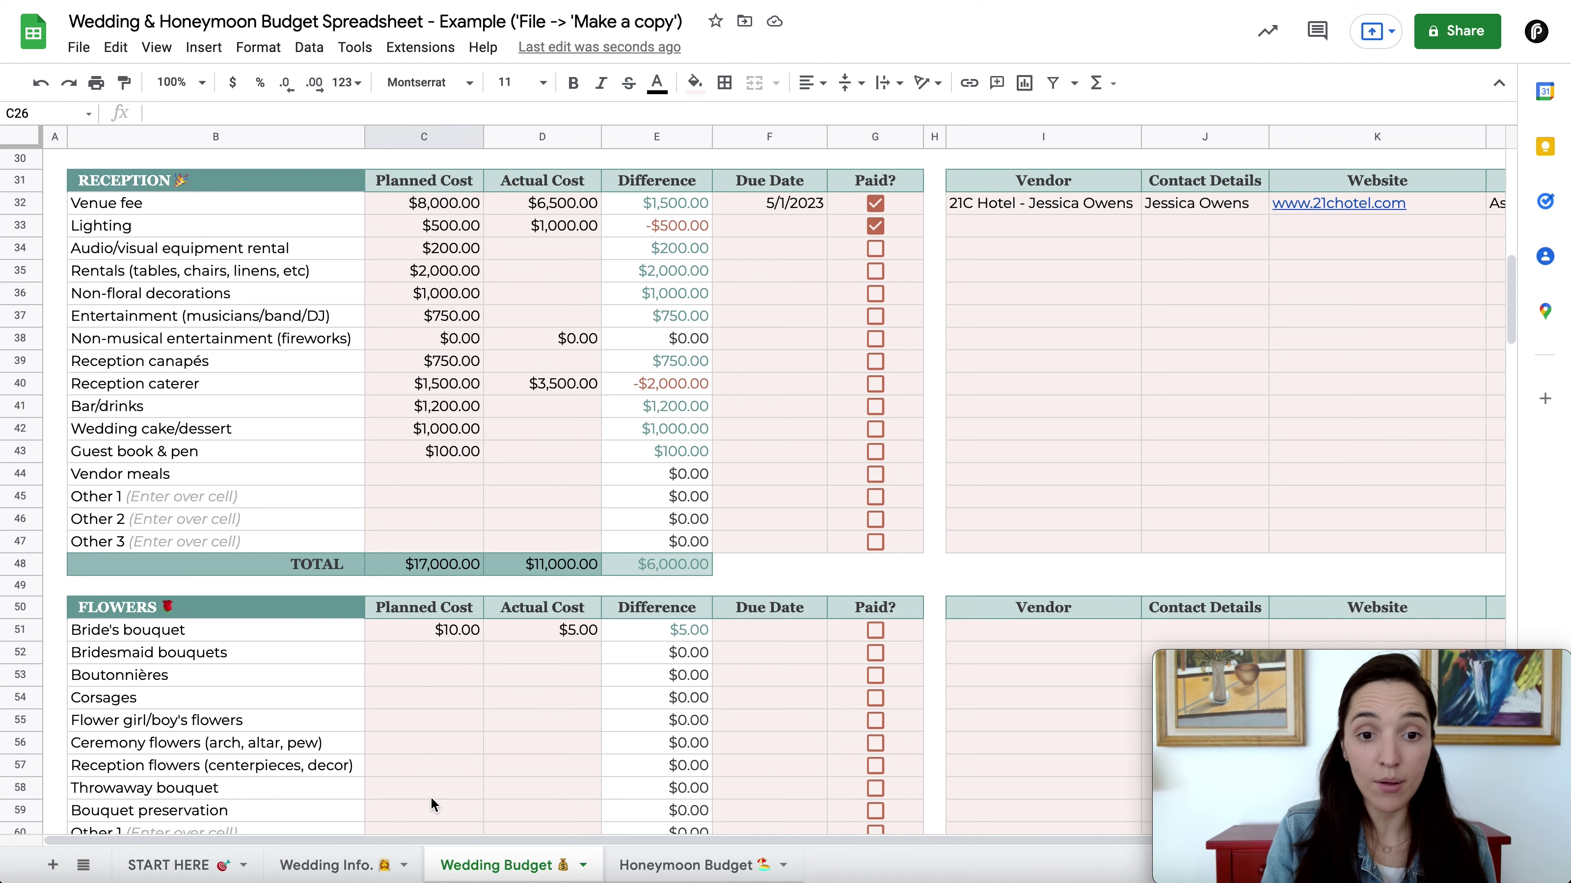
pyautogui.scroll(10, 431, 803)
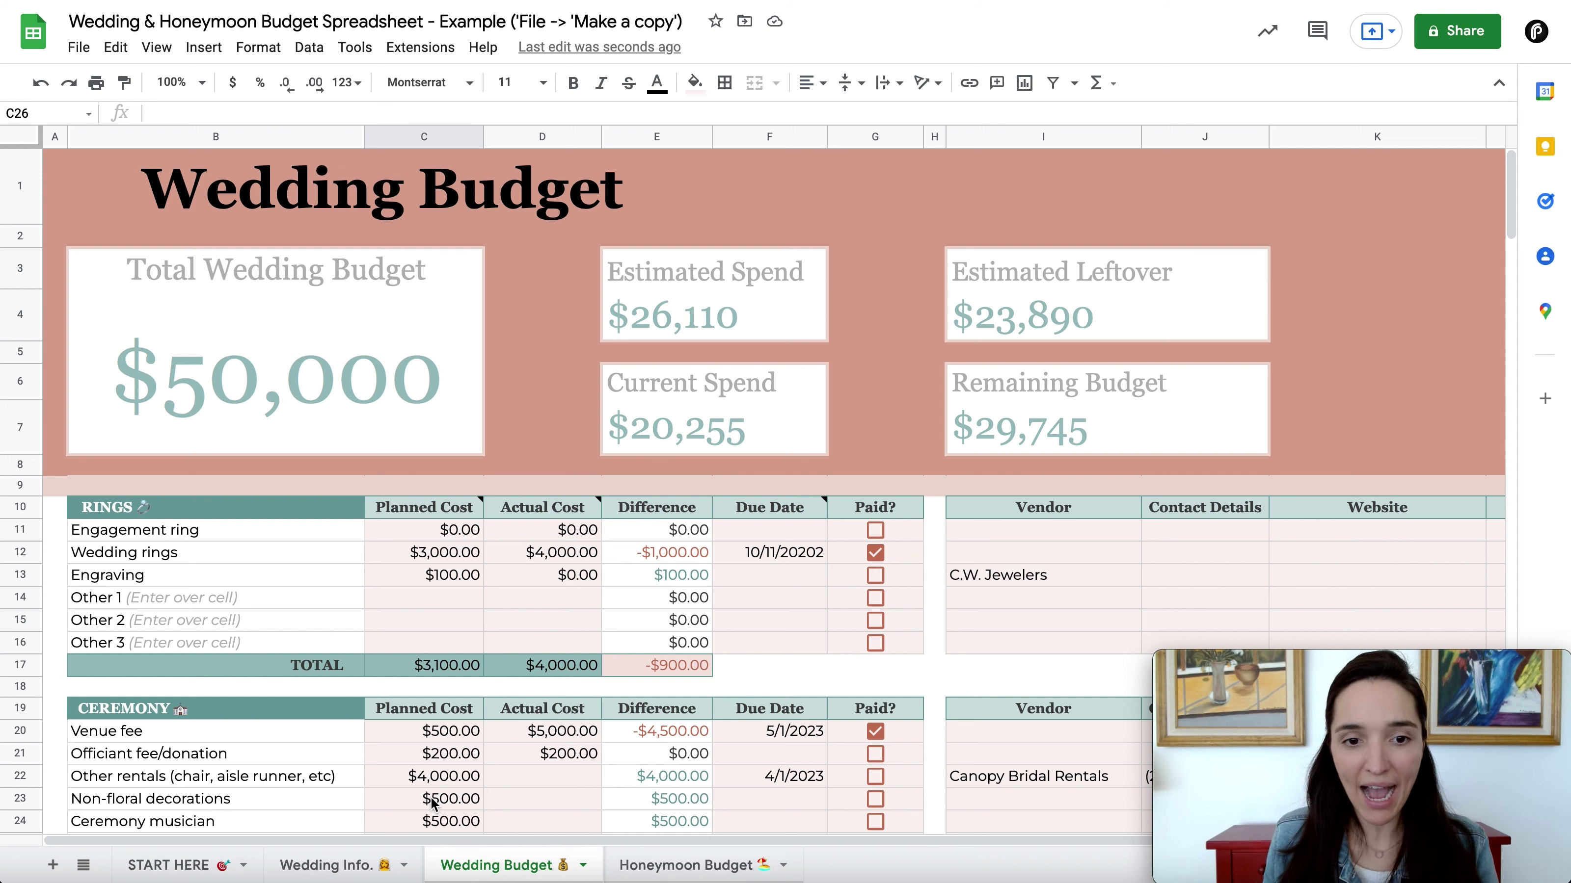
# Step: Compare planned costs, actual costs and differences in the Rings table, and check the actual costs in the Ceremony table
pyautogui.click(552, 534)
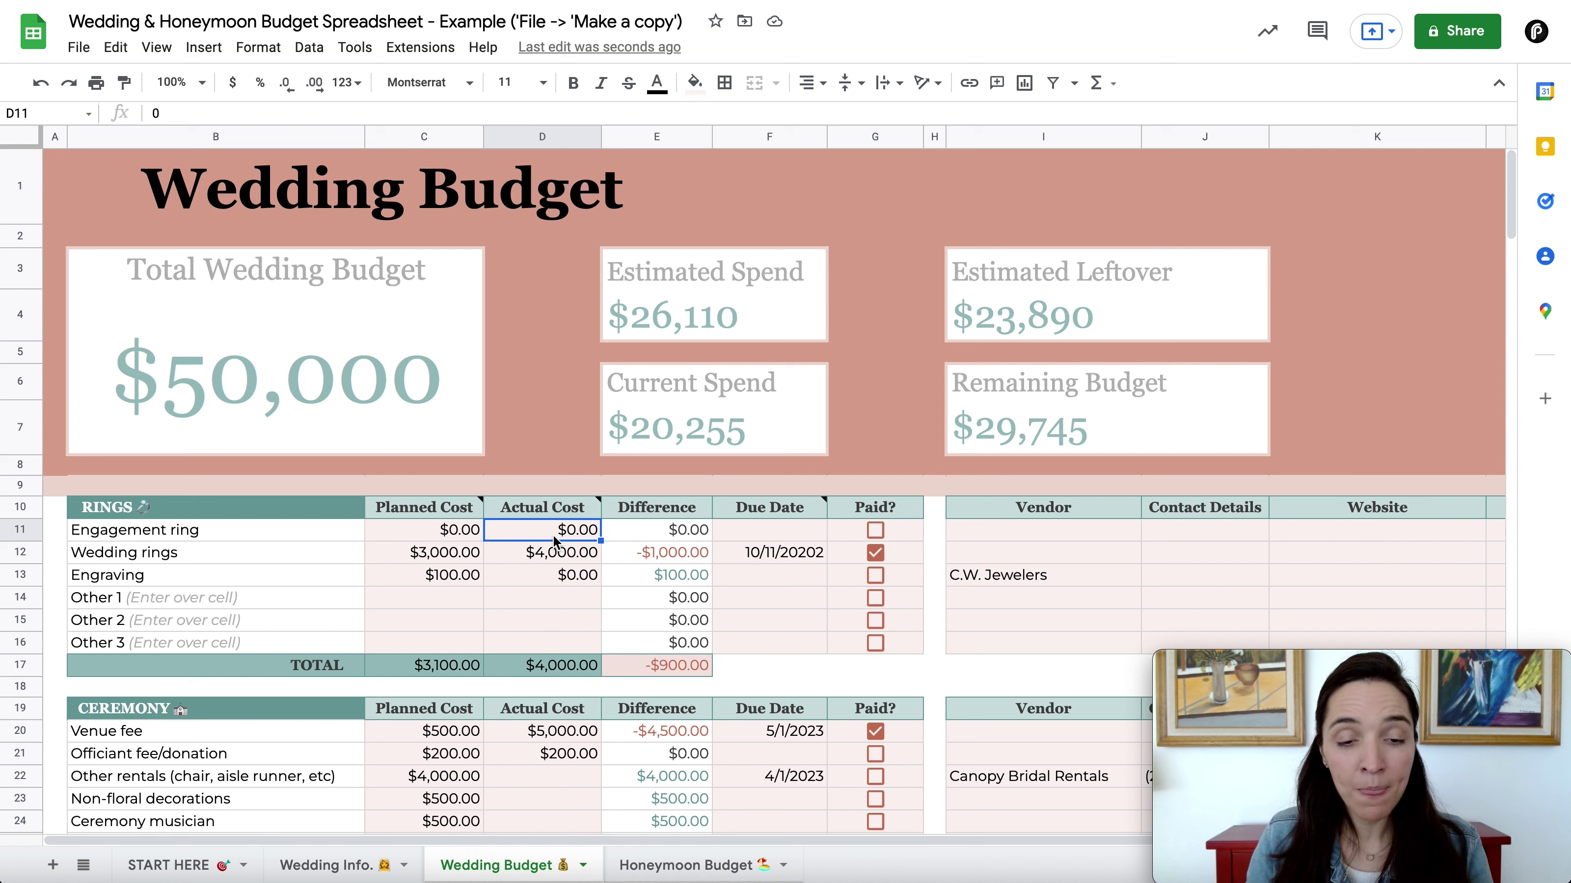
pyautogui.click(555, 553)
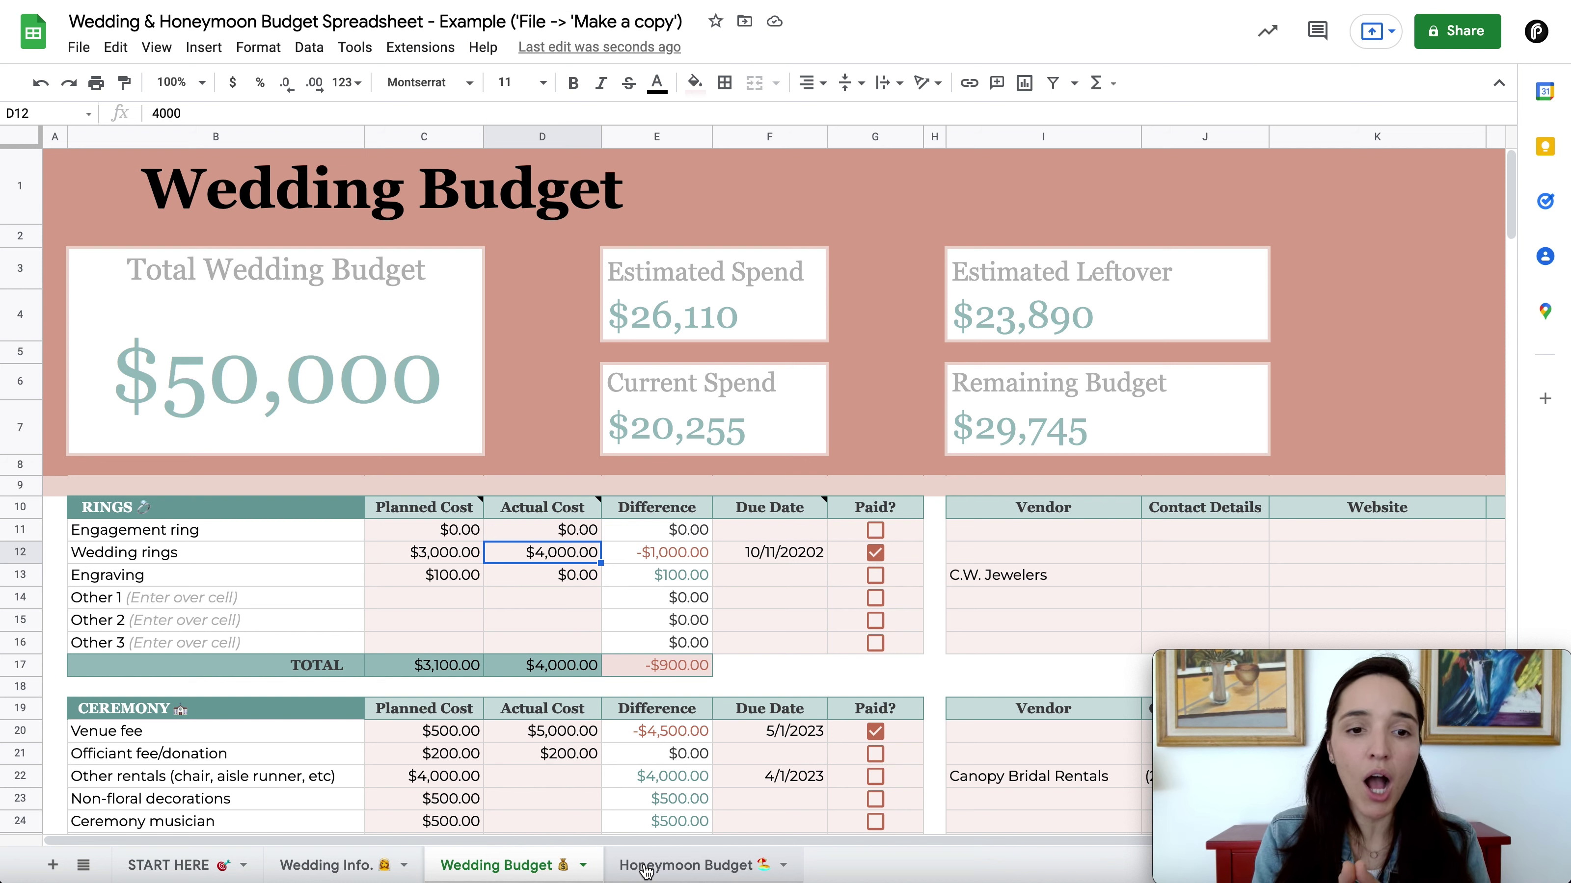
pyautogui.click(676, 557)
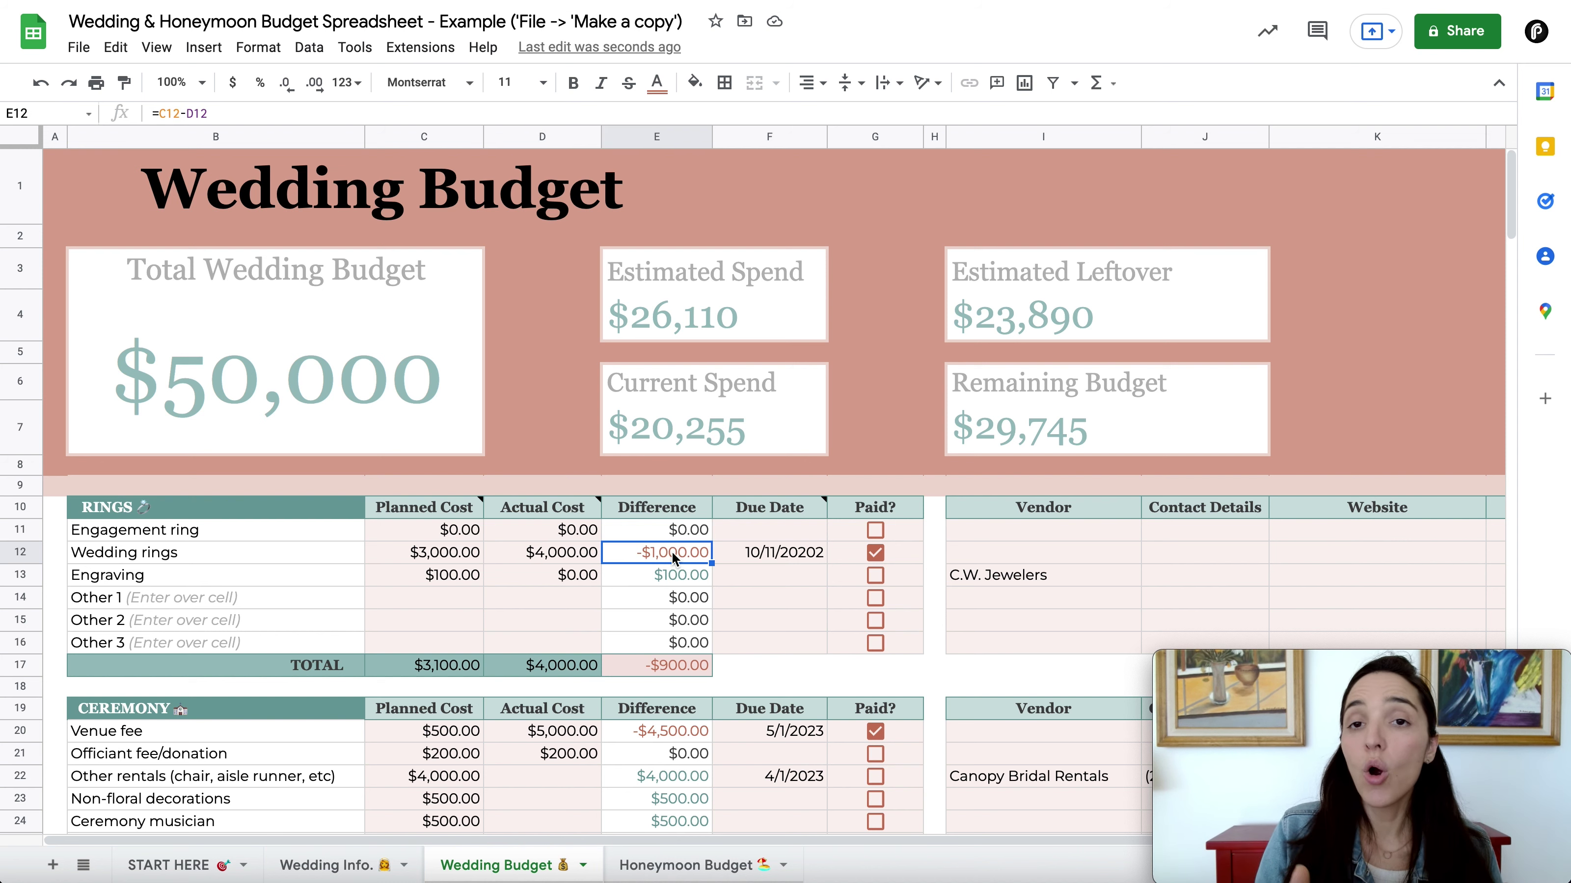
pyautogui.click(677, 580)
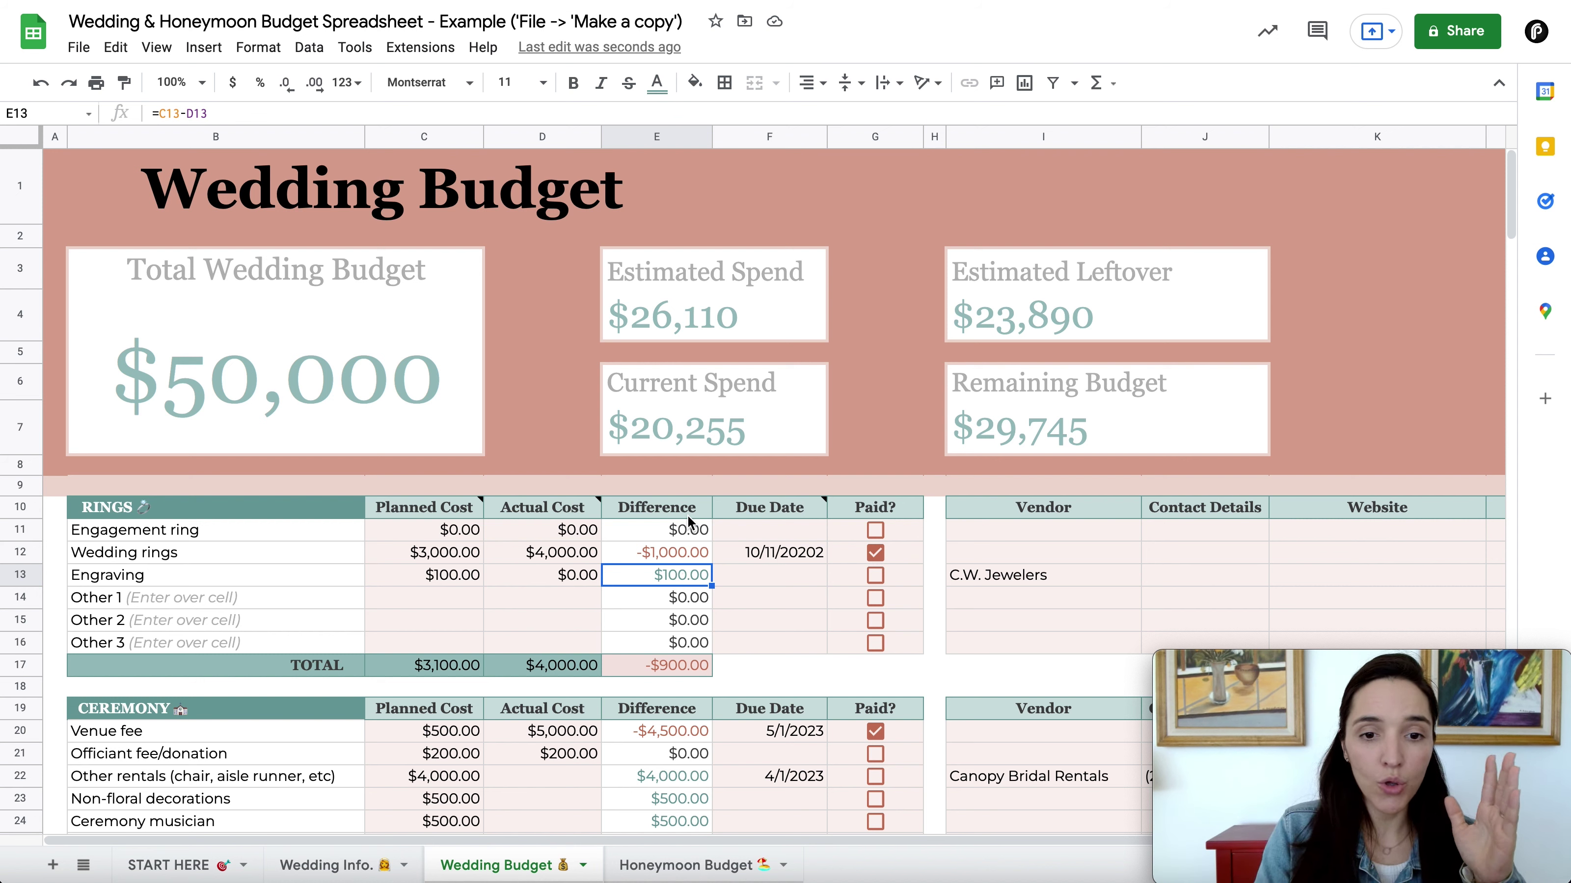
pyautogui.click(681, 628)
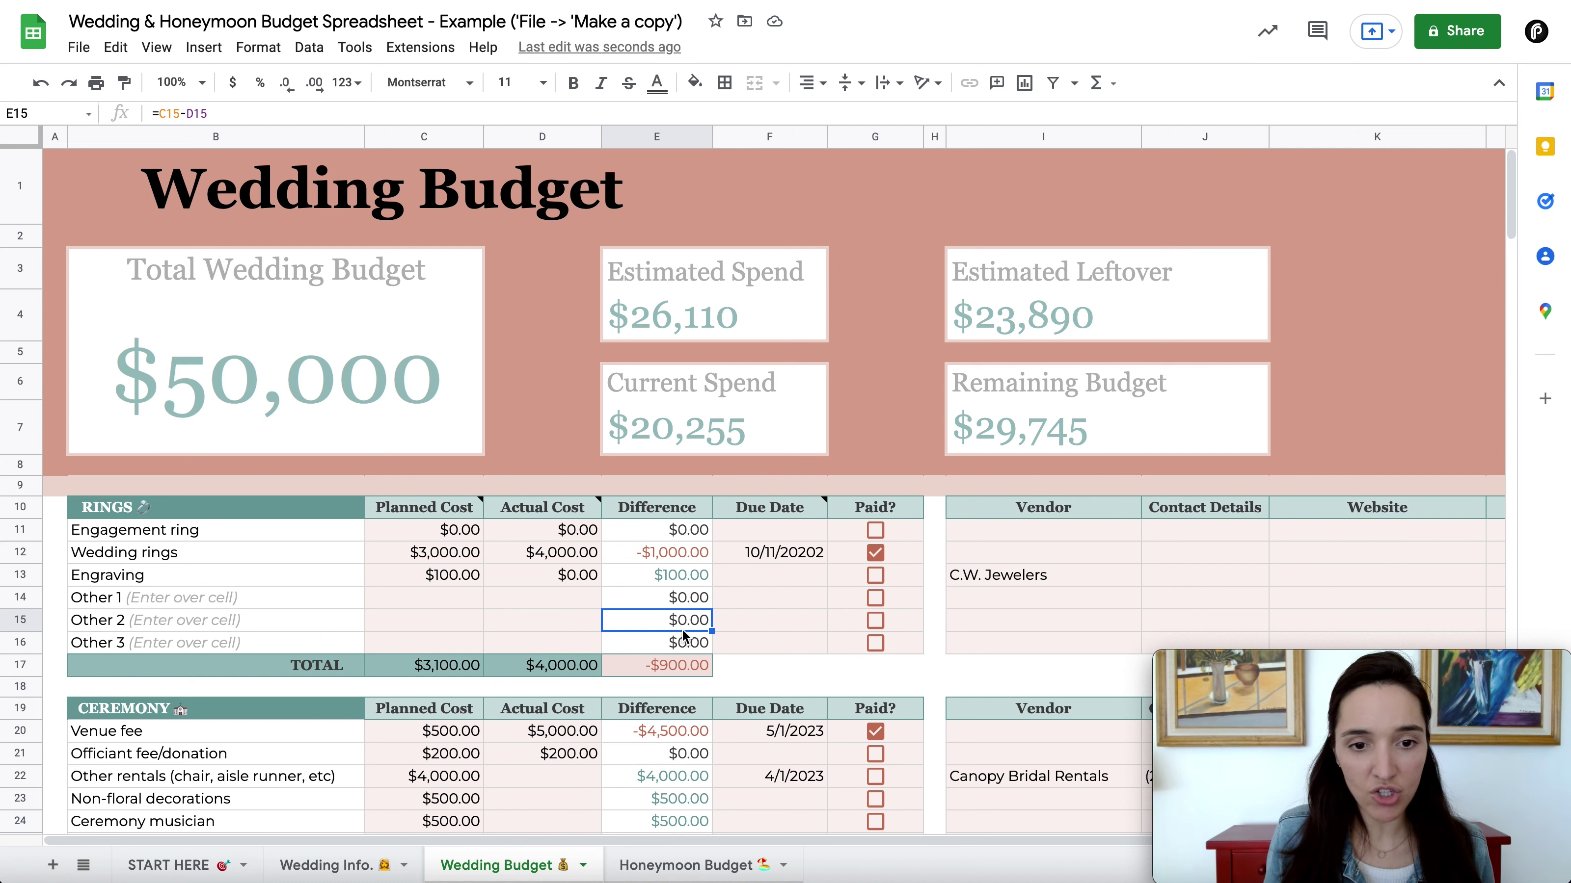
pyautogui.click(435, 556)
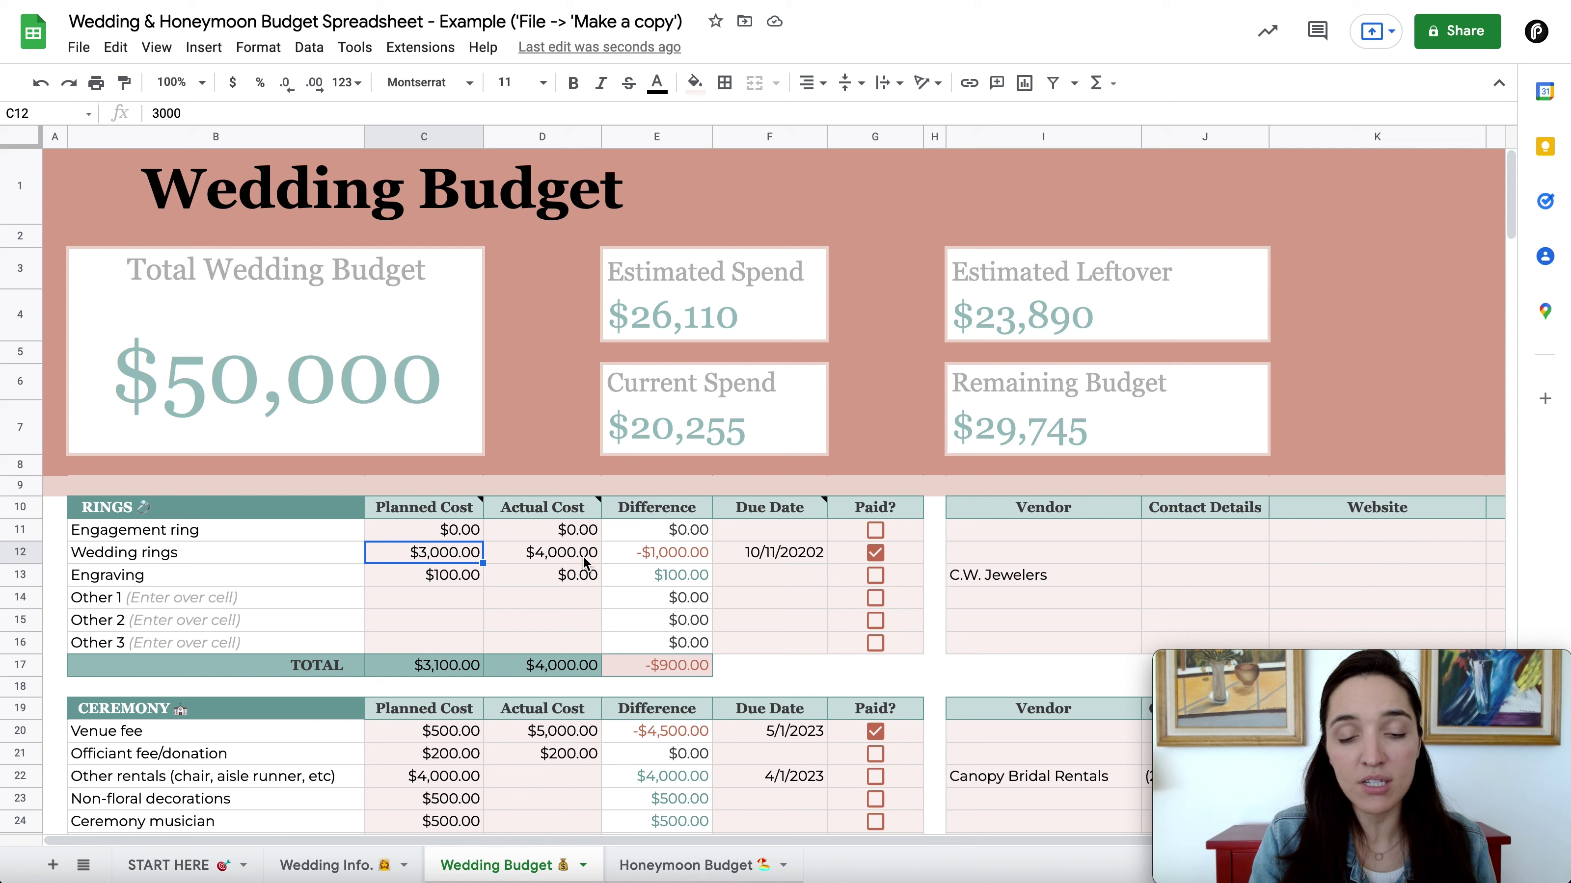
pyautogui.click(685, 556)
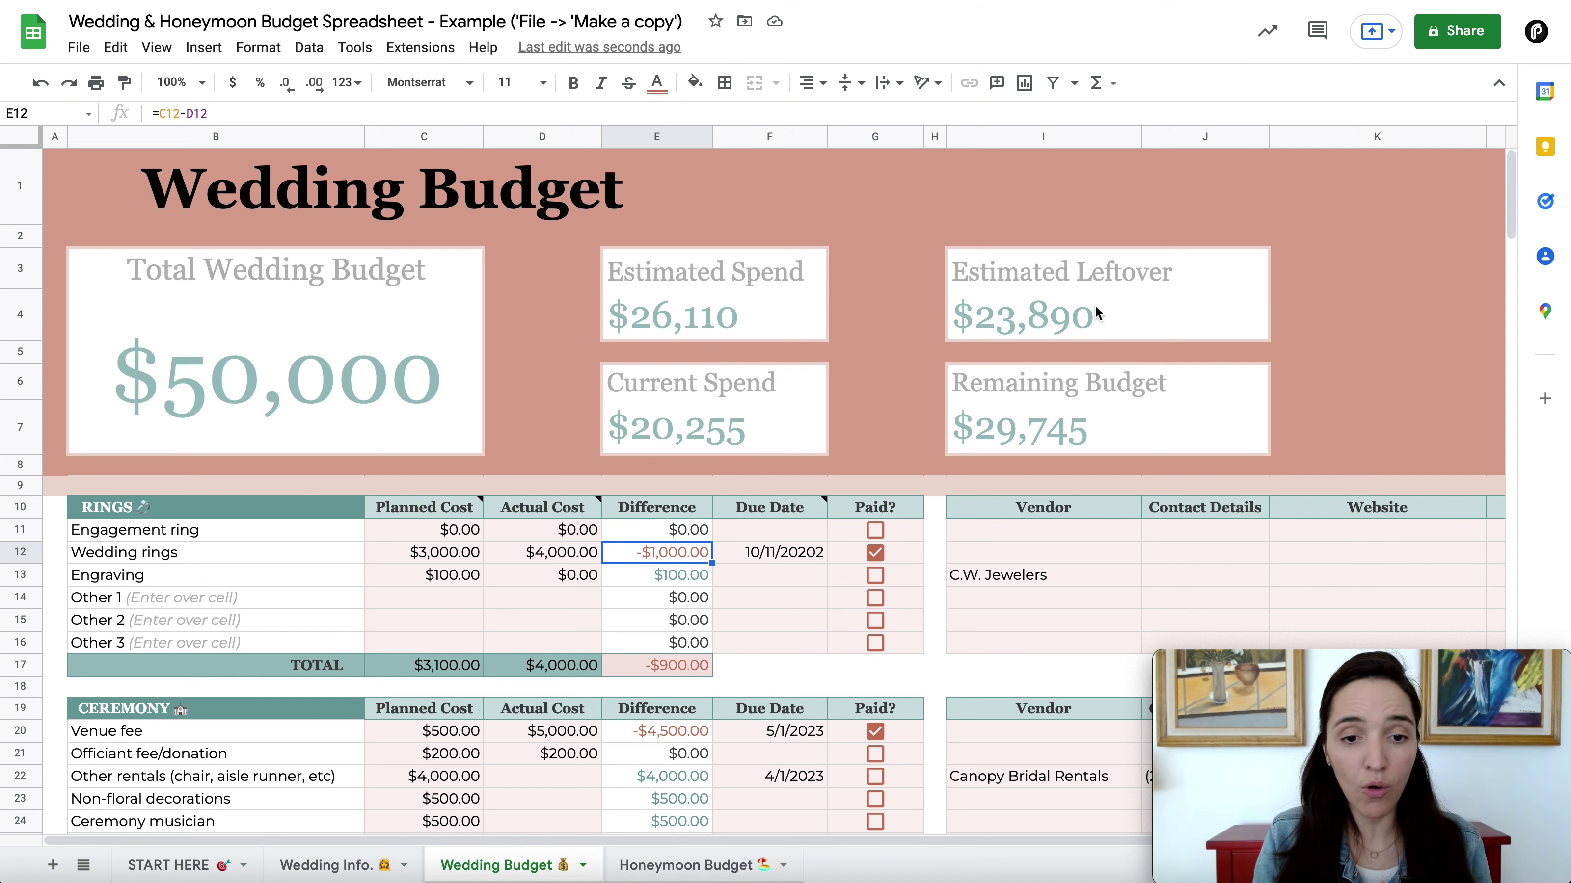
pyautogui.click(536, 763)
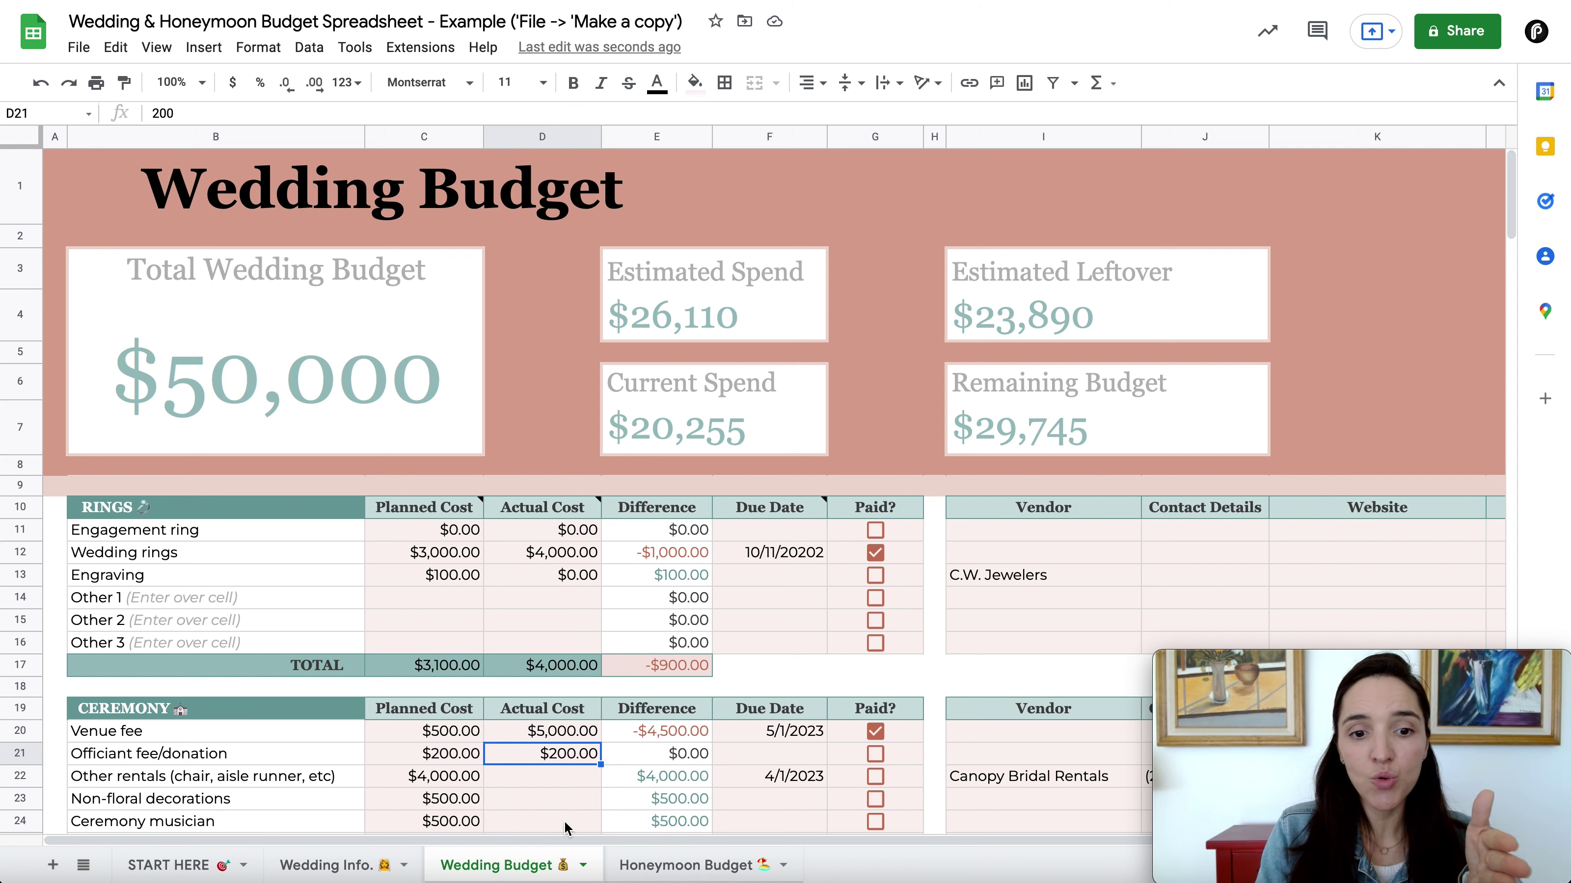
pyautogui.click(557, 803)
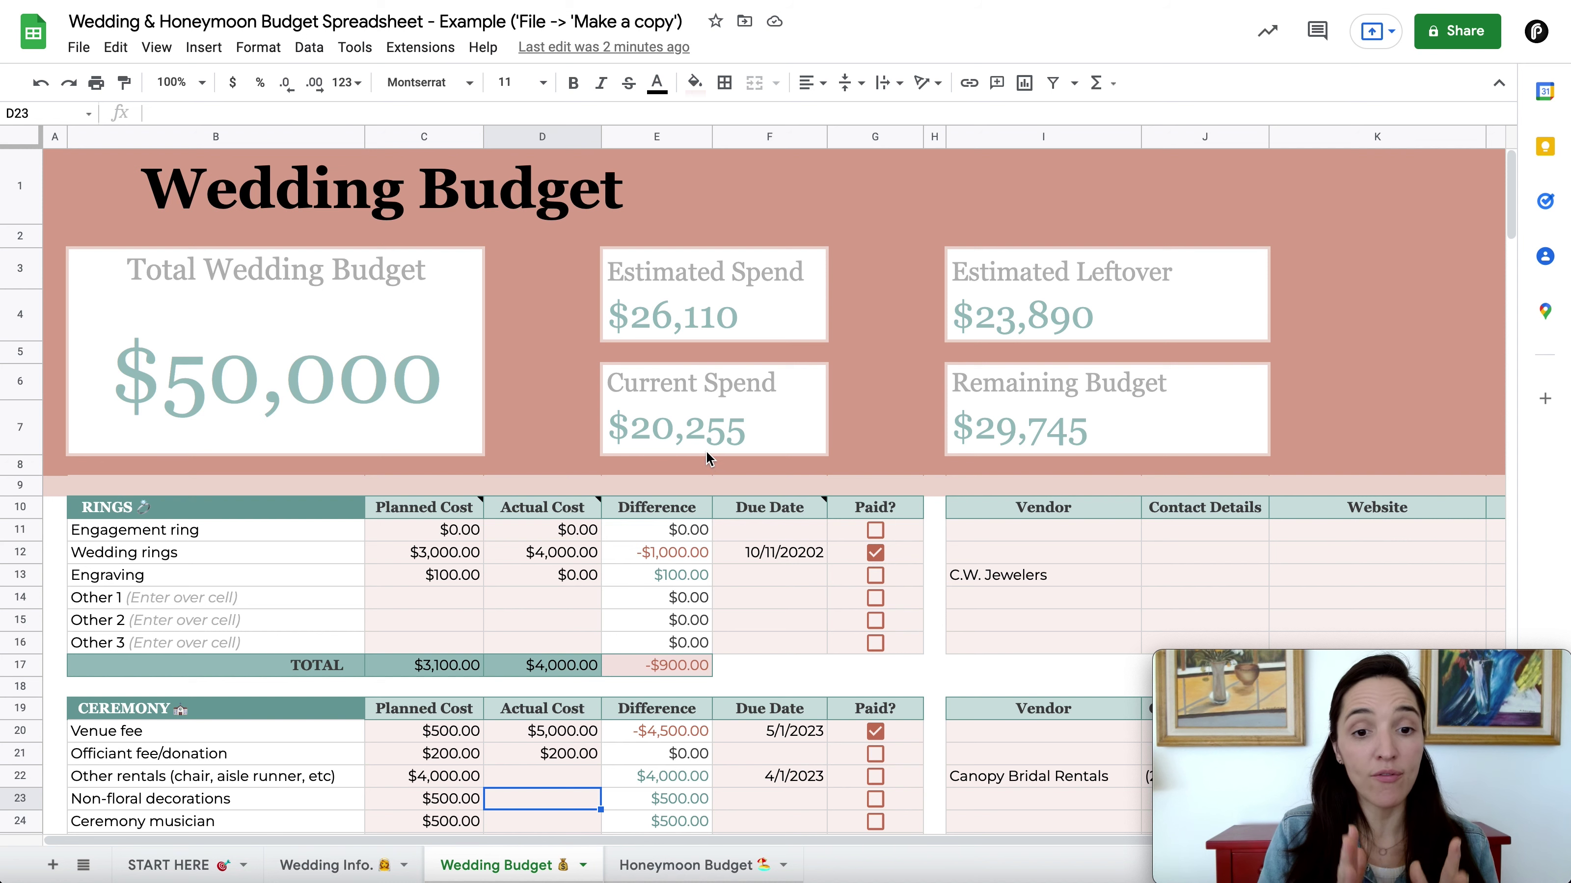
# Step: Try marking the Engagement ring as paid beside its due date, and clear the mark again
pyautogui.click(774, 532)
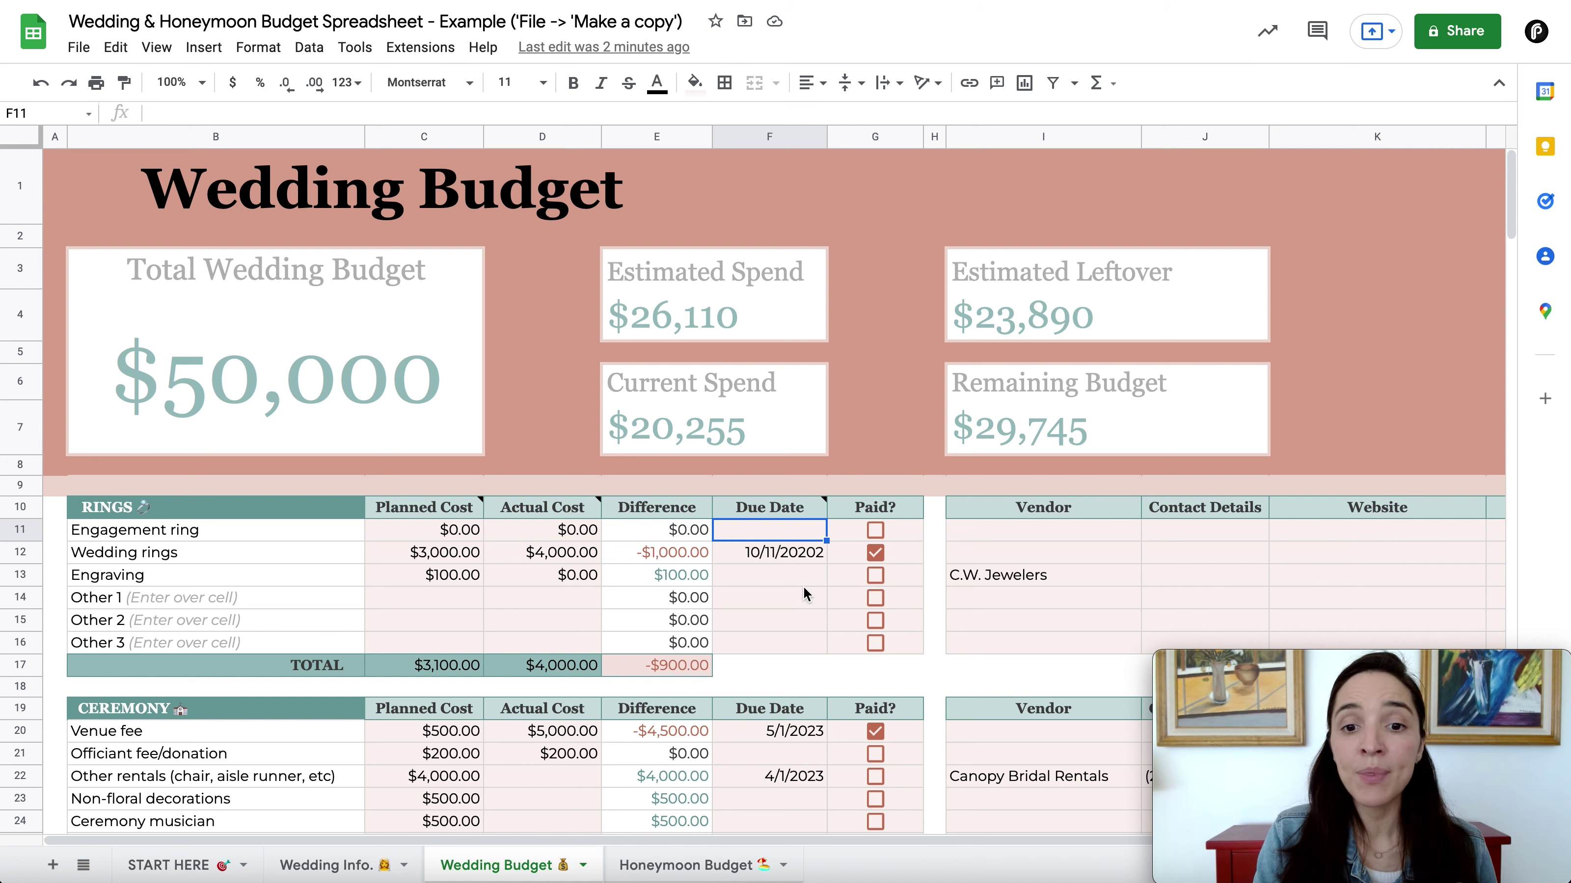
pyautogui.click(876, 531)
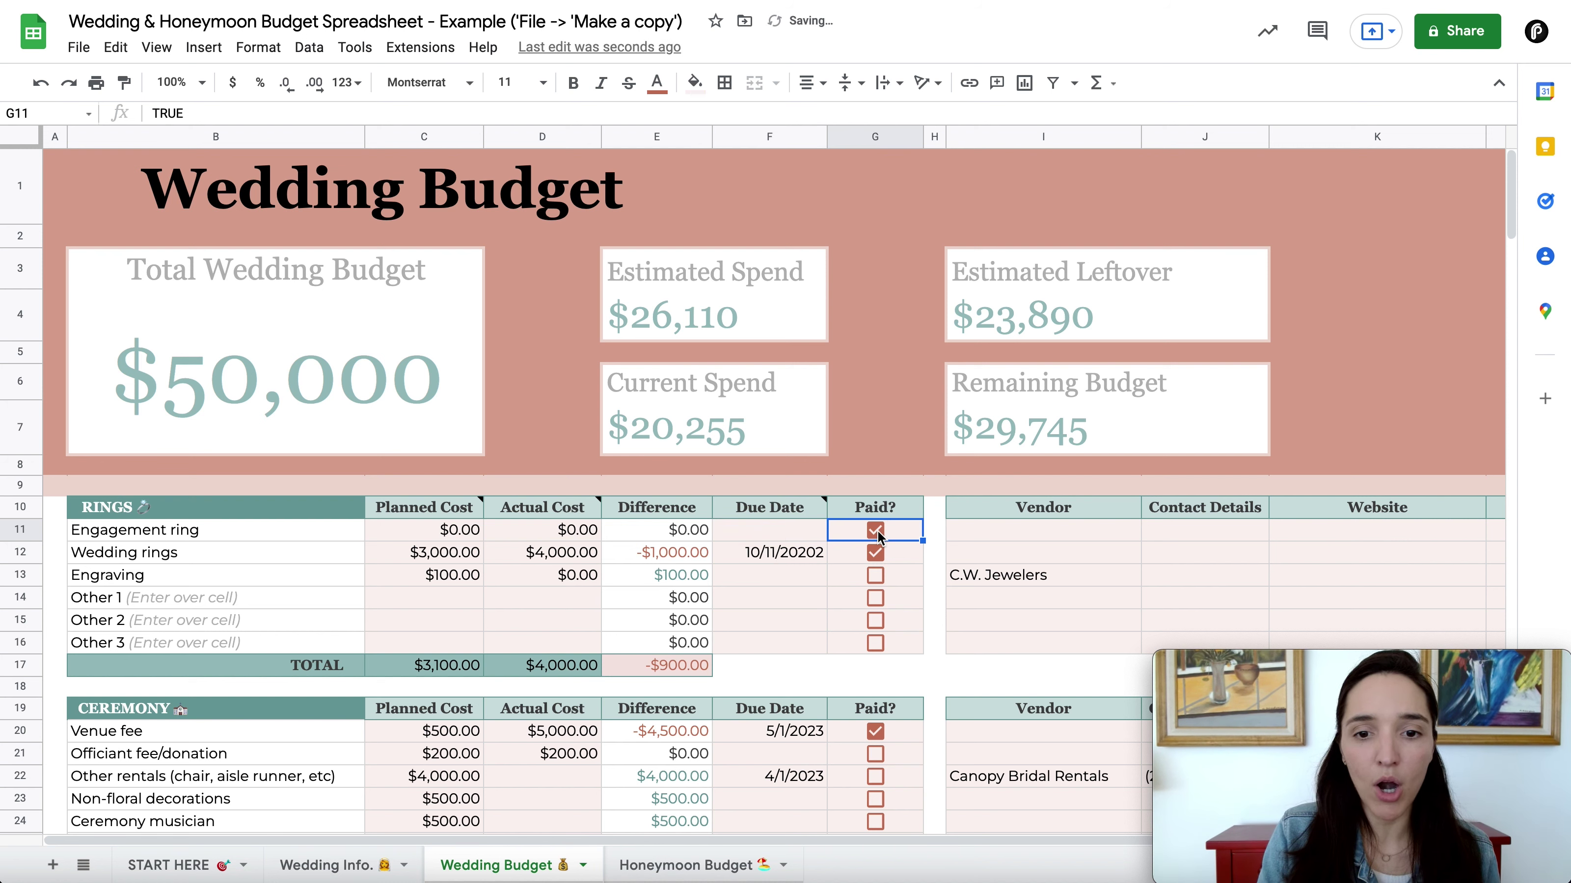
pyautogui.click(875, 531)
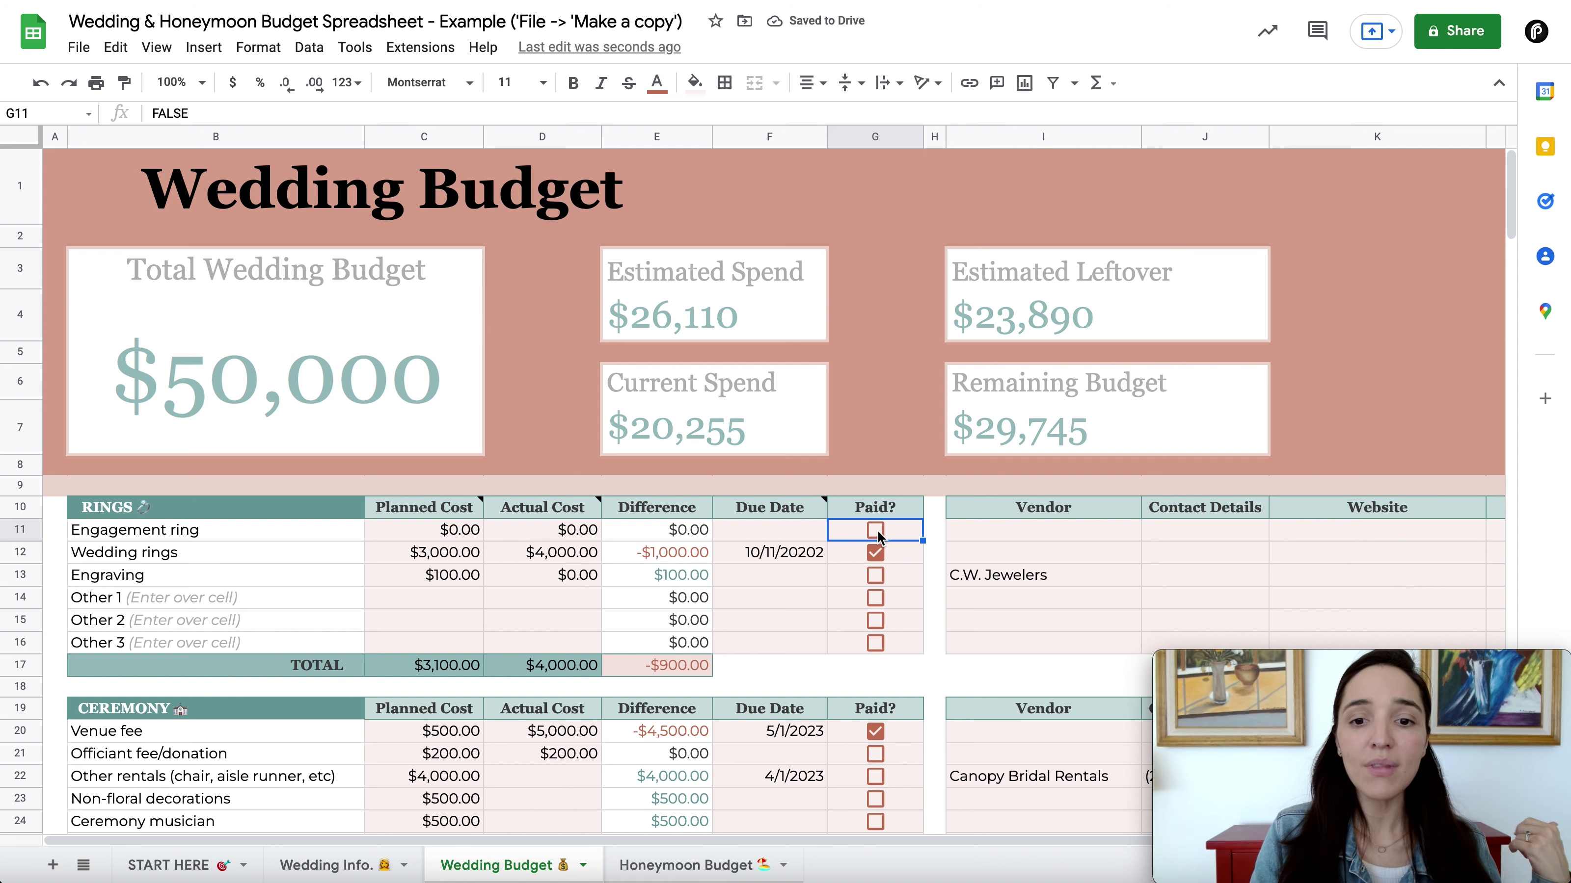
# Step: Review the Vendor, Contact Details, Website and Notes columns, using the Other rentals row of the Ceremony table as the example
pyautogui.hscroll(5, 879, 536)
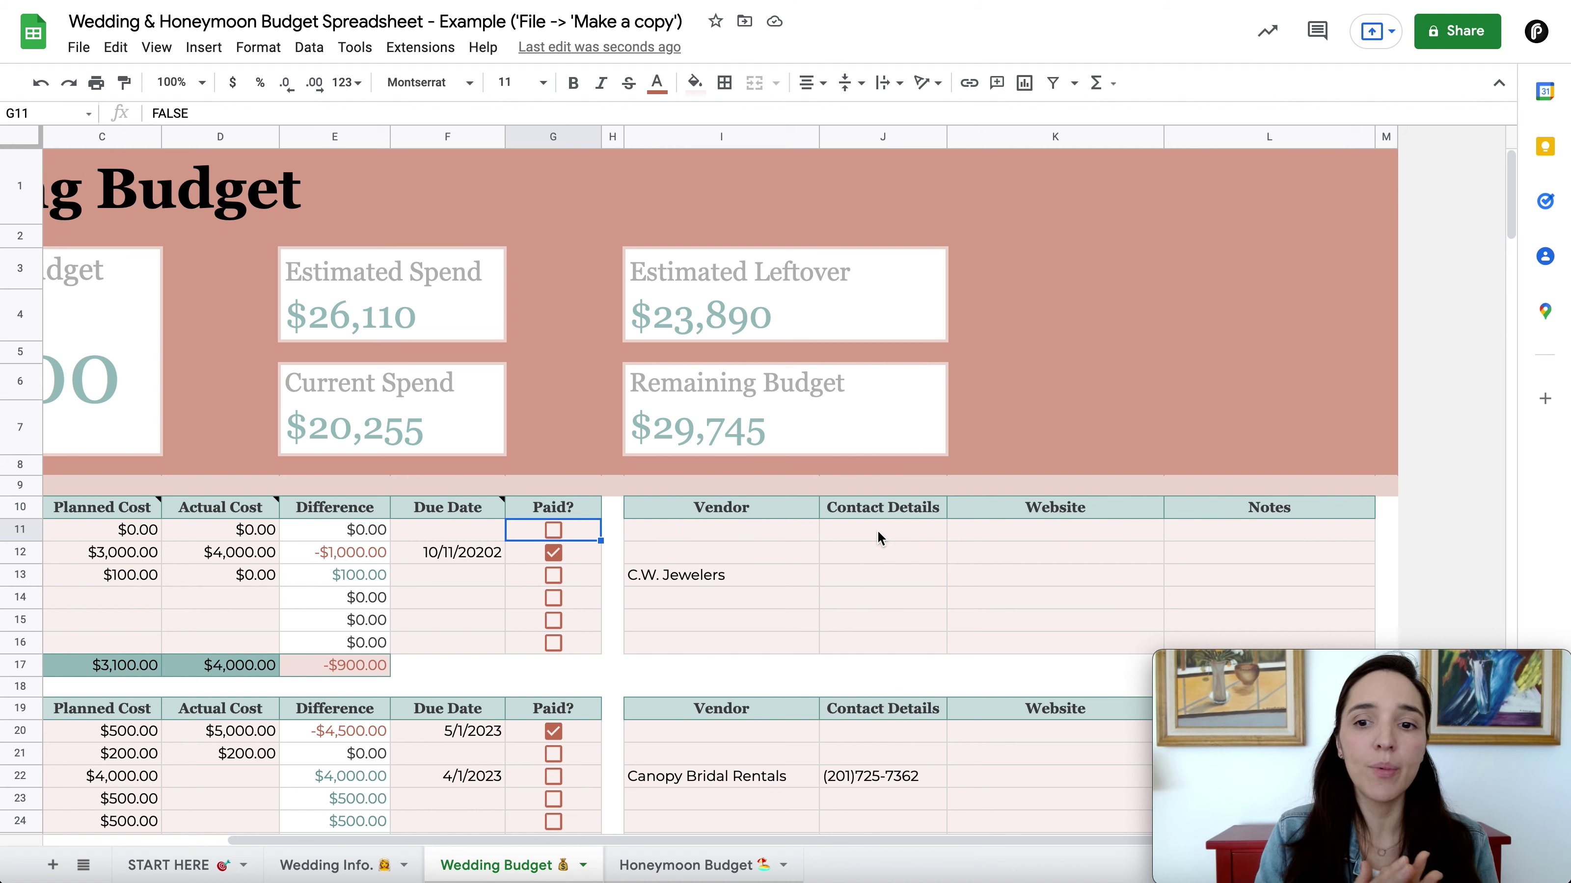
pyautogui.hscroll(-5, 879, 536)
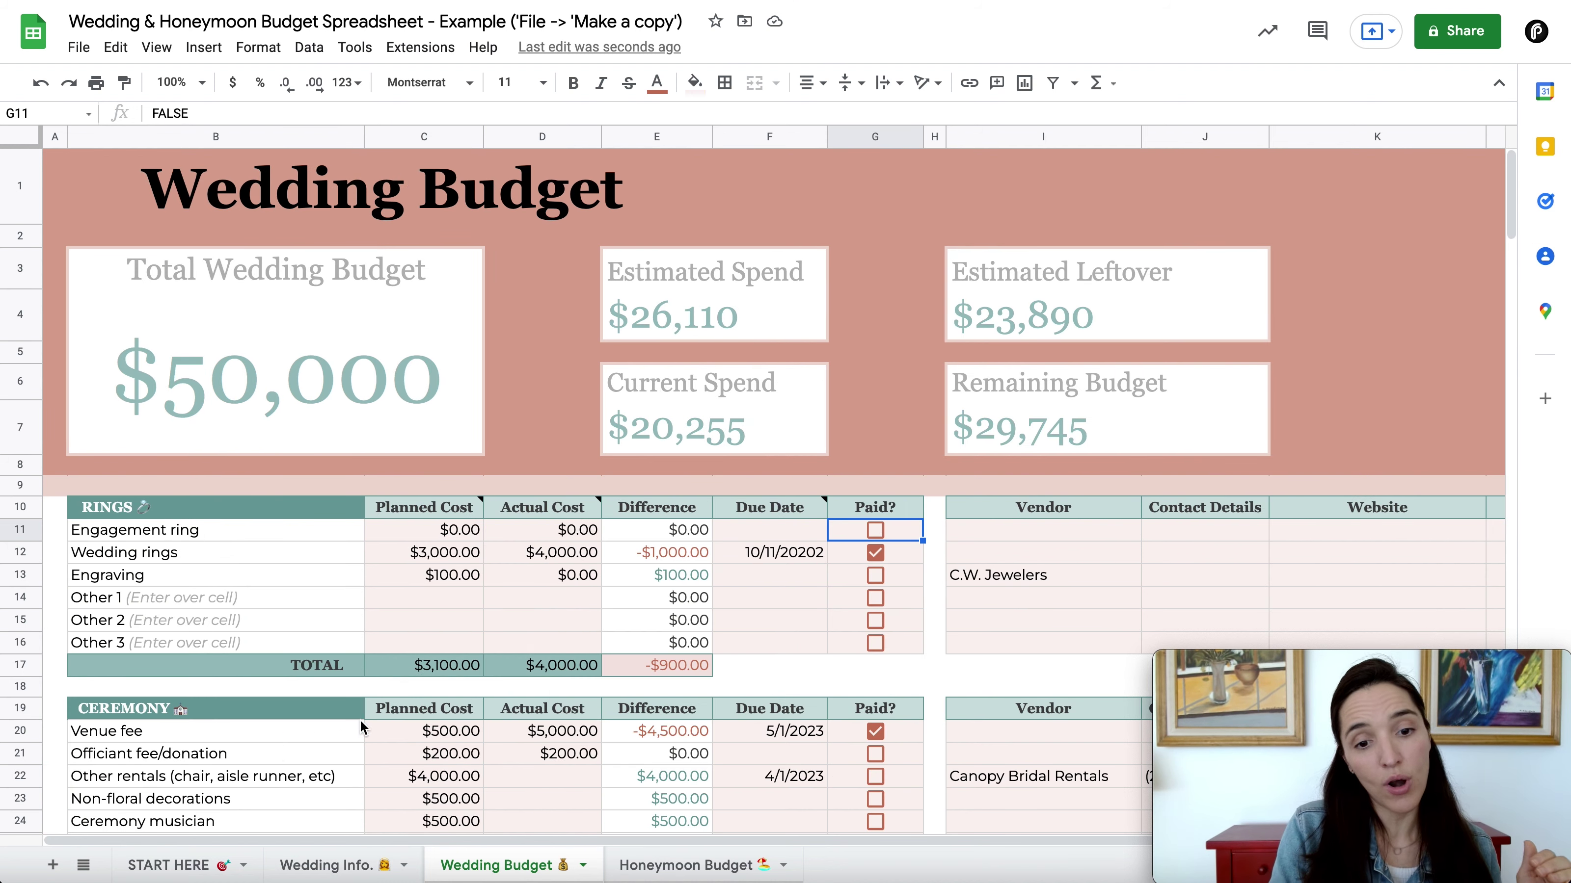
pyautogui.click(1074, 785)
pyautogui.scroll(-3, 1074, 784)
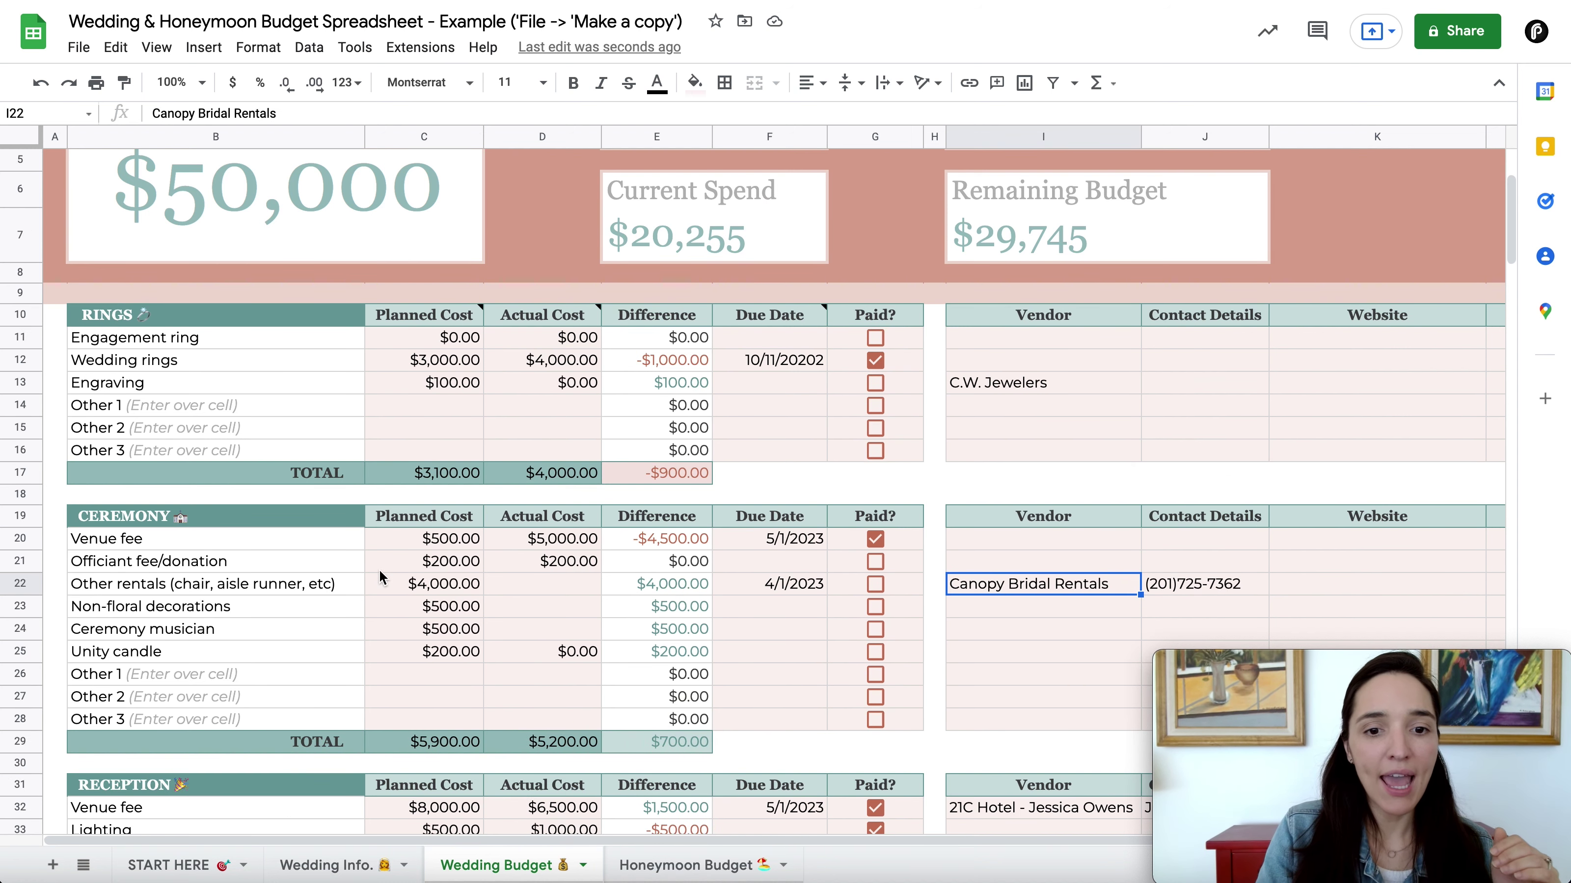
pyautogui.click(190, 591)
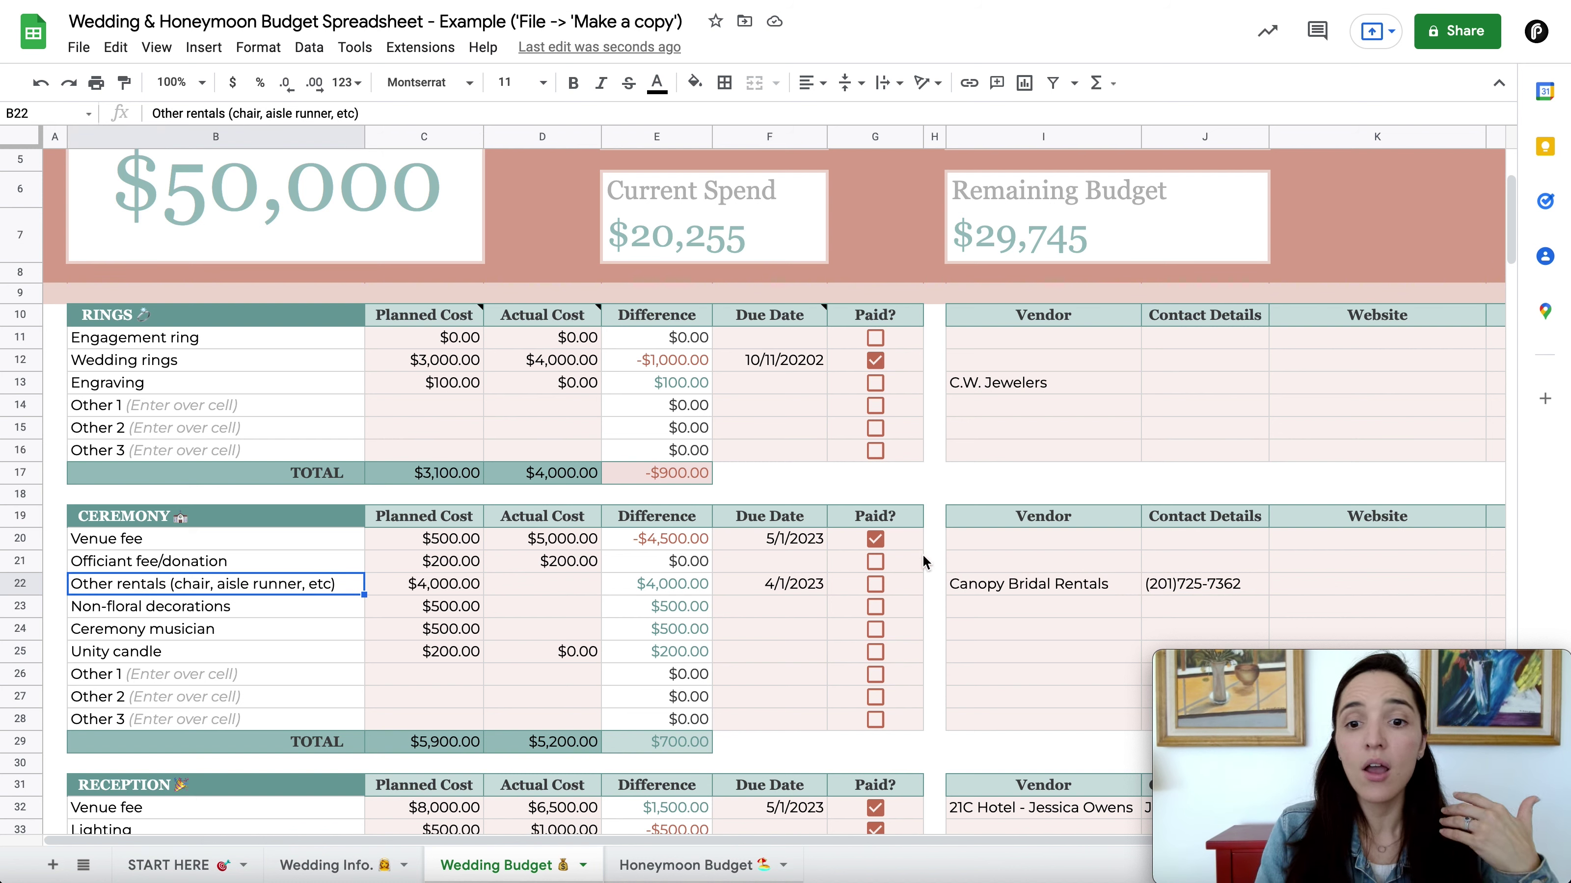
pyautogui.click(1020, 589)
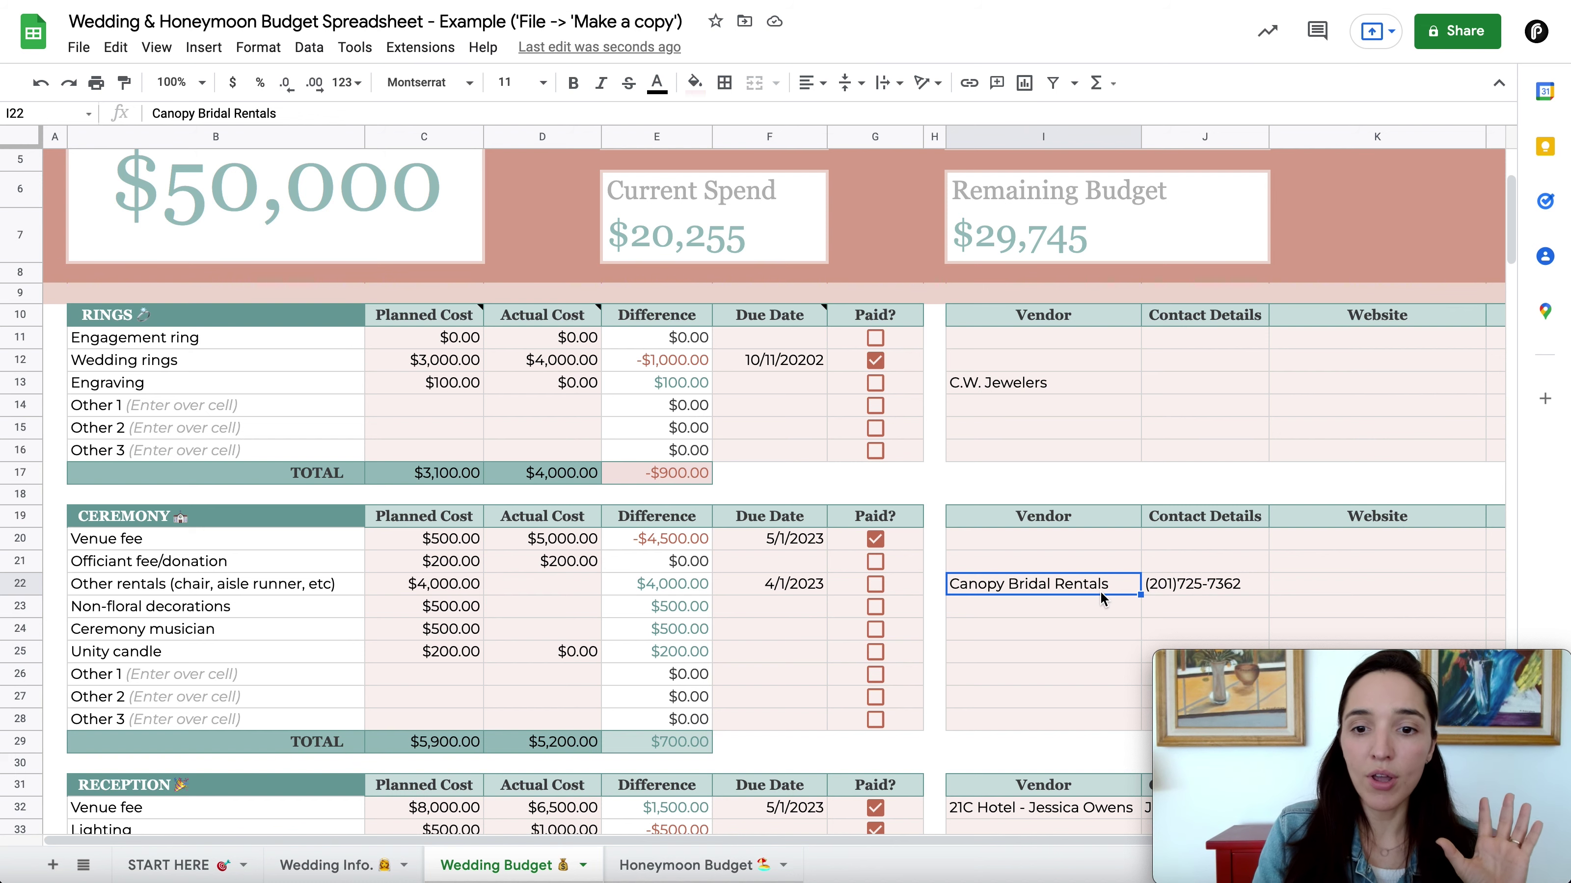
pyautogui.click(1241, 591)
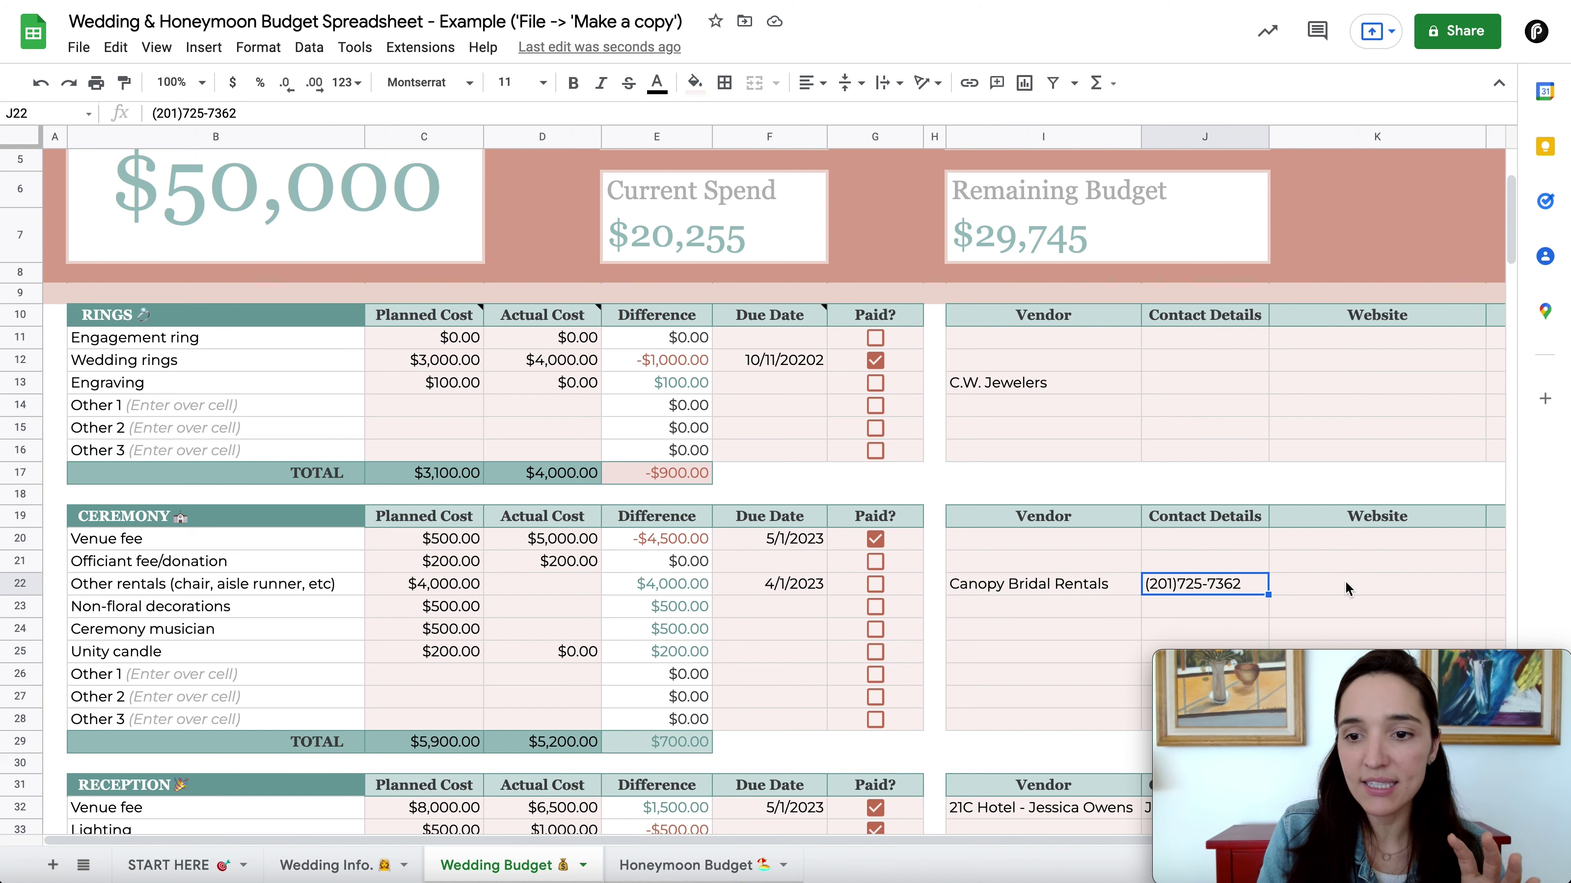
pyautogui.hscroll(5, 1344, 579)
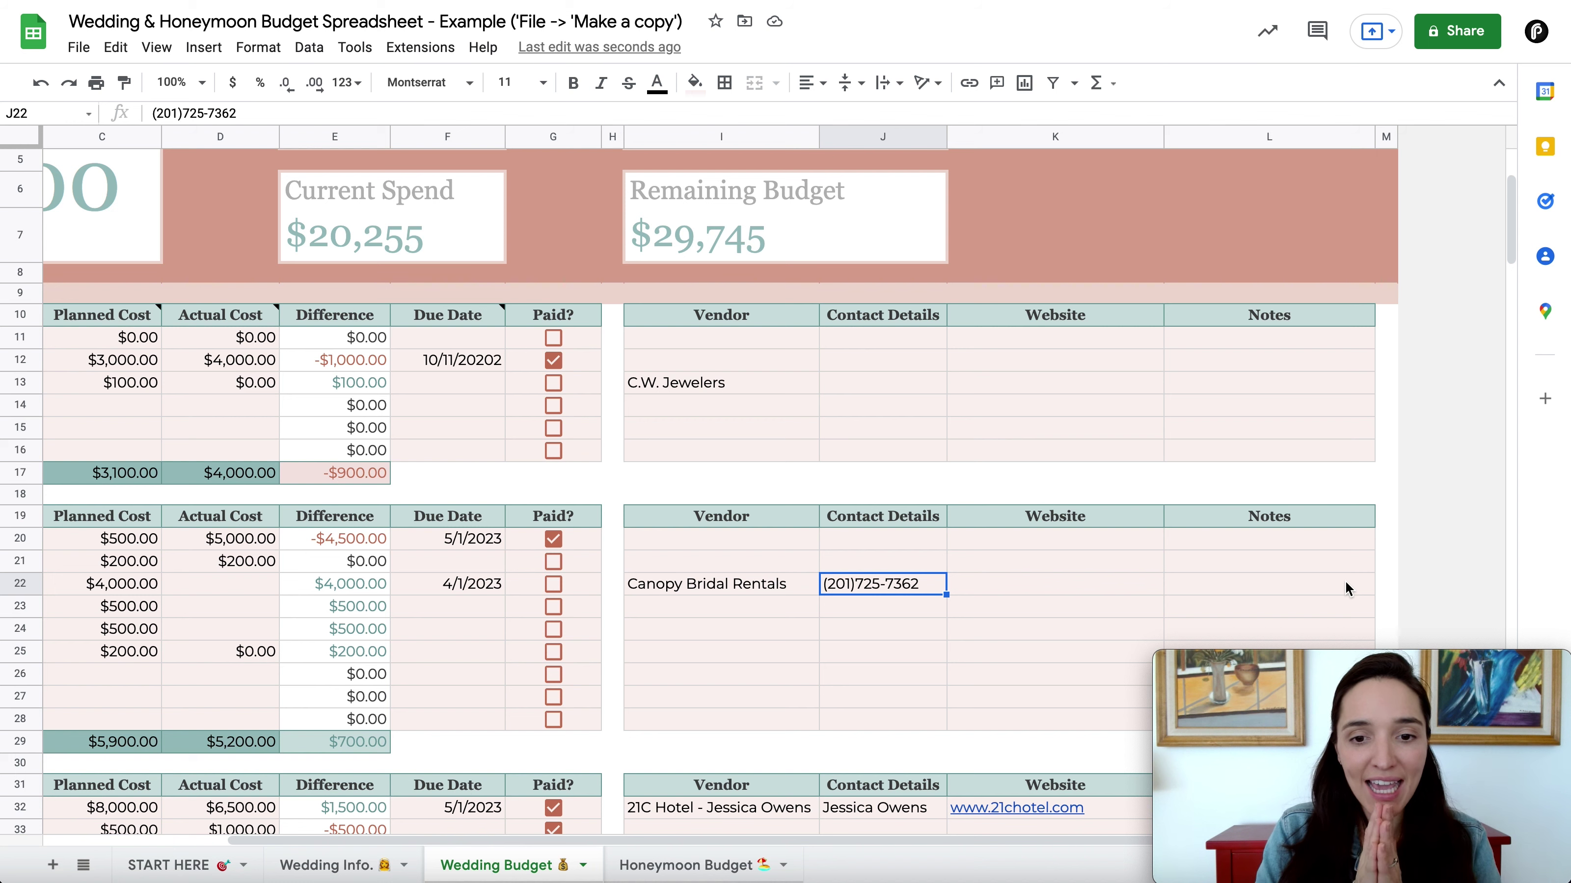
pyautogui.click(1045, 581)
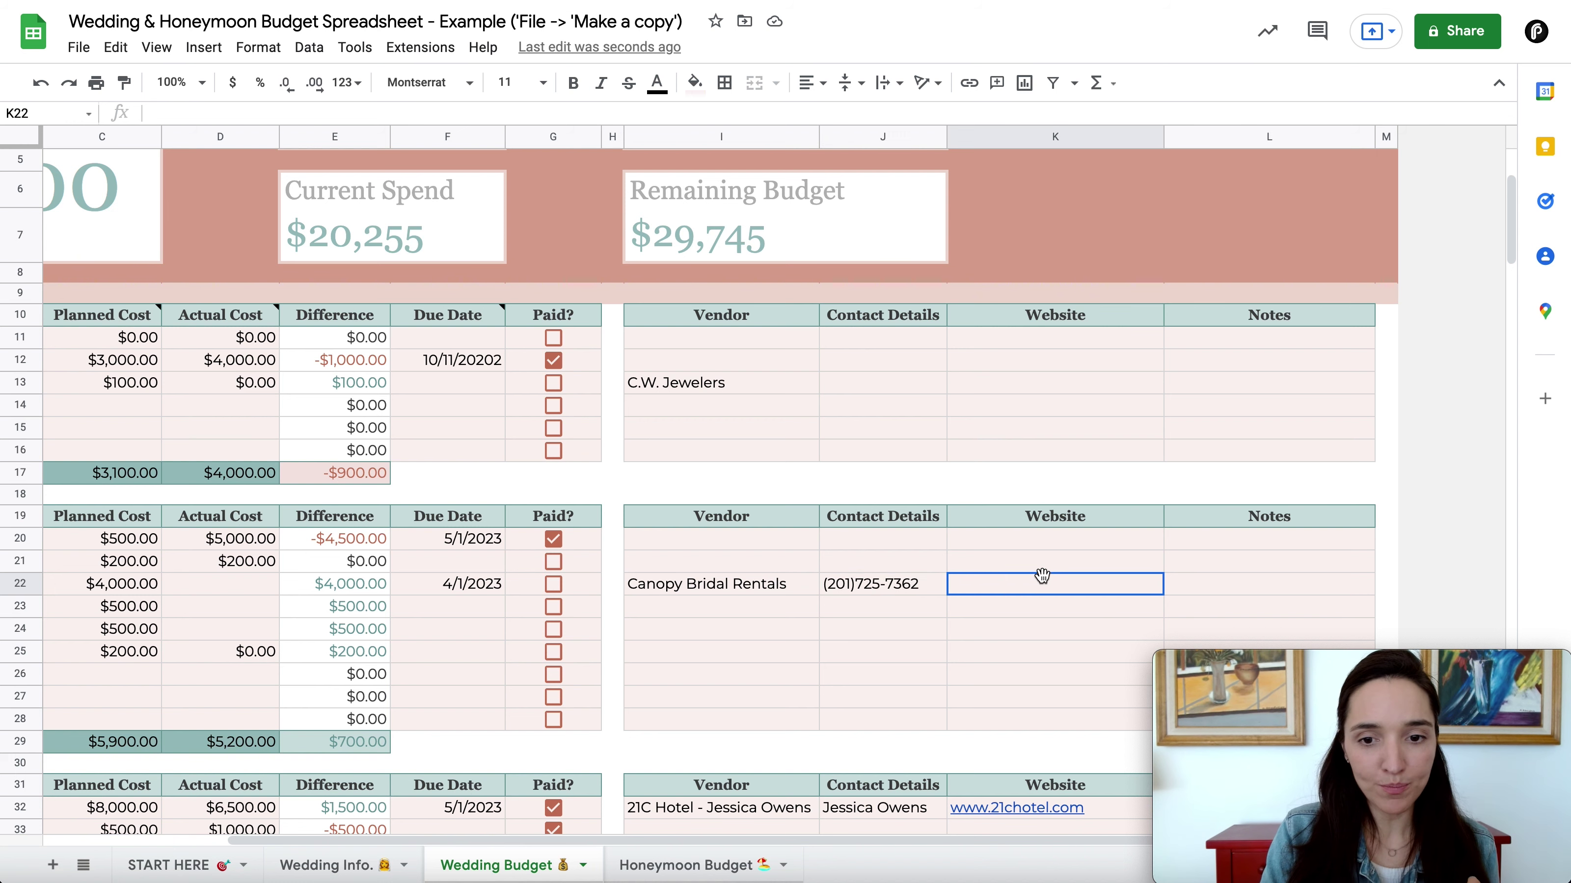
pyautogui.hscroll(-5, 1020, 667)
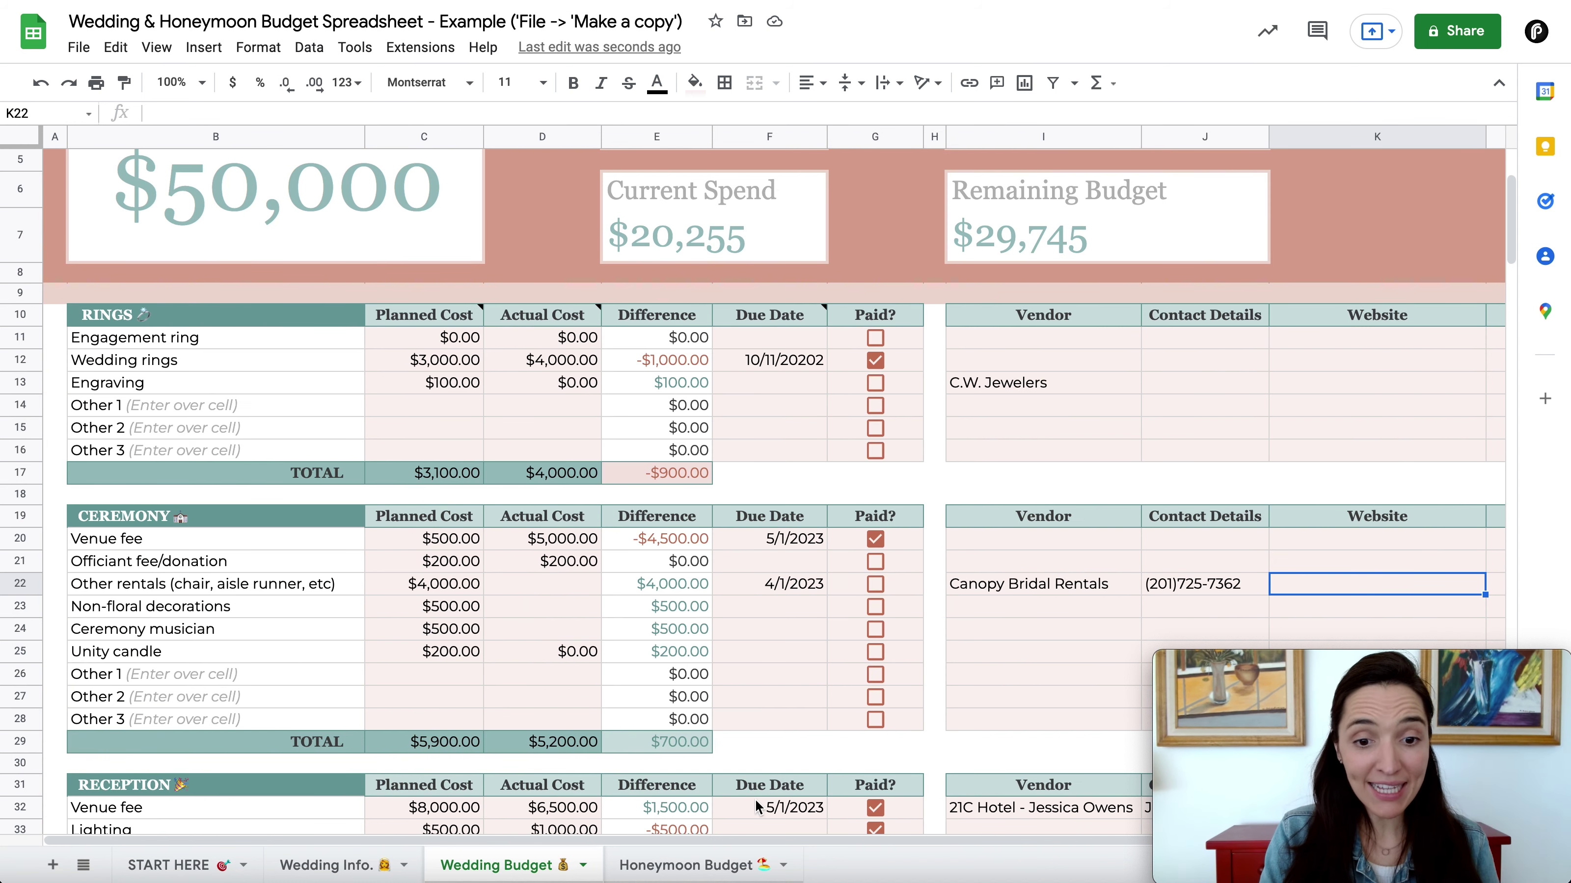
# Step: Open the Honeymoon Budget sheet and review the Honeymoon Preparations and Honeymoon Trip tables, including the Other placeholder rows
pyautogui.click(704, 864)
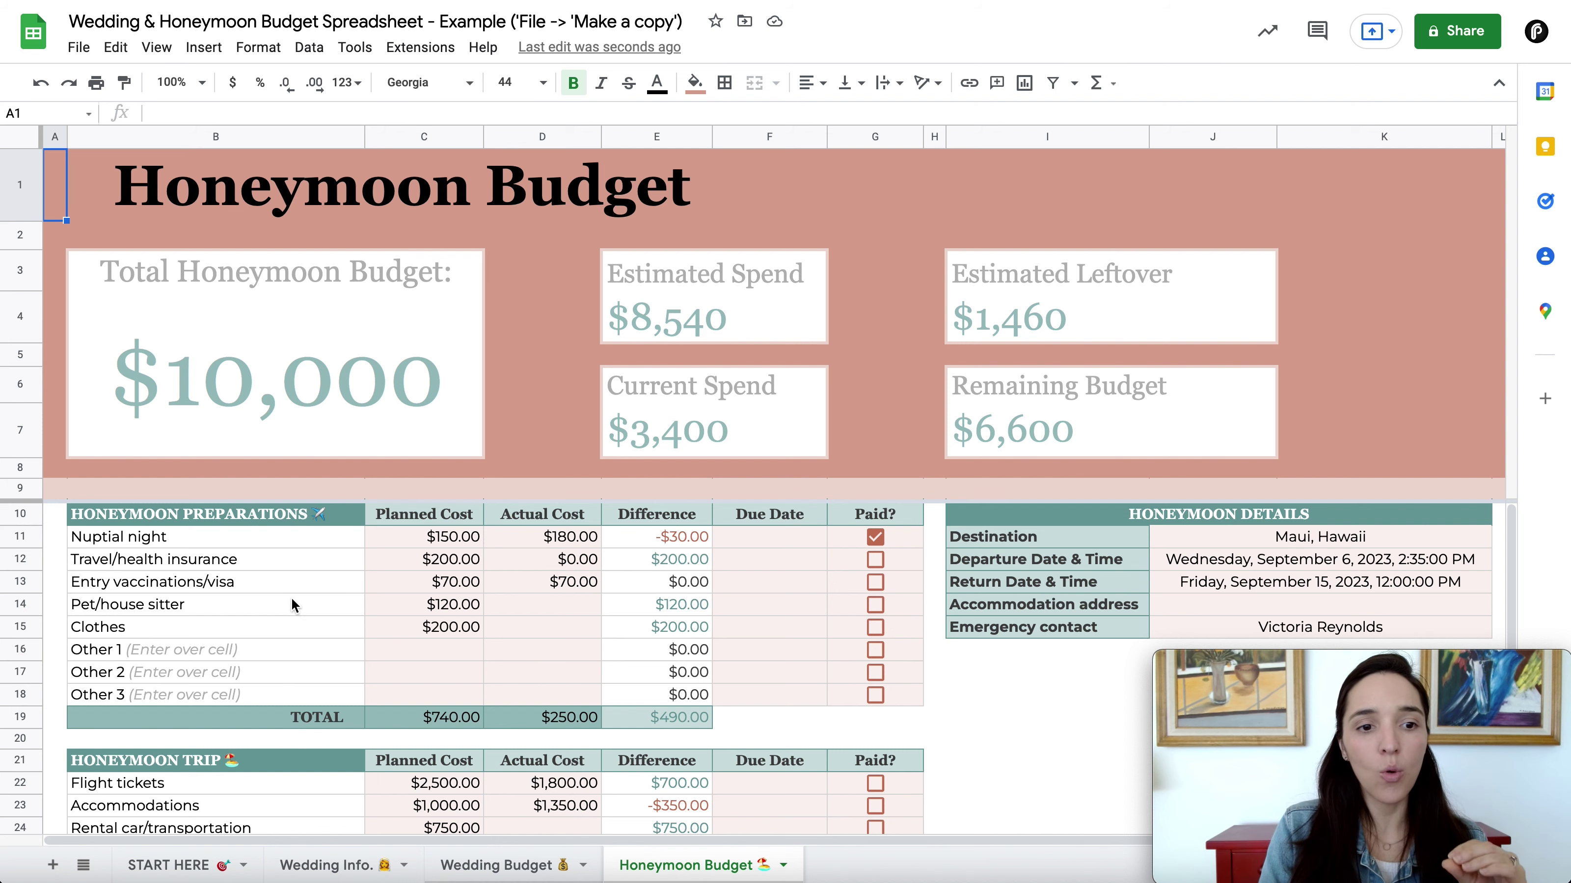
pyautogui.scroll(-4, 288, 542)
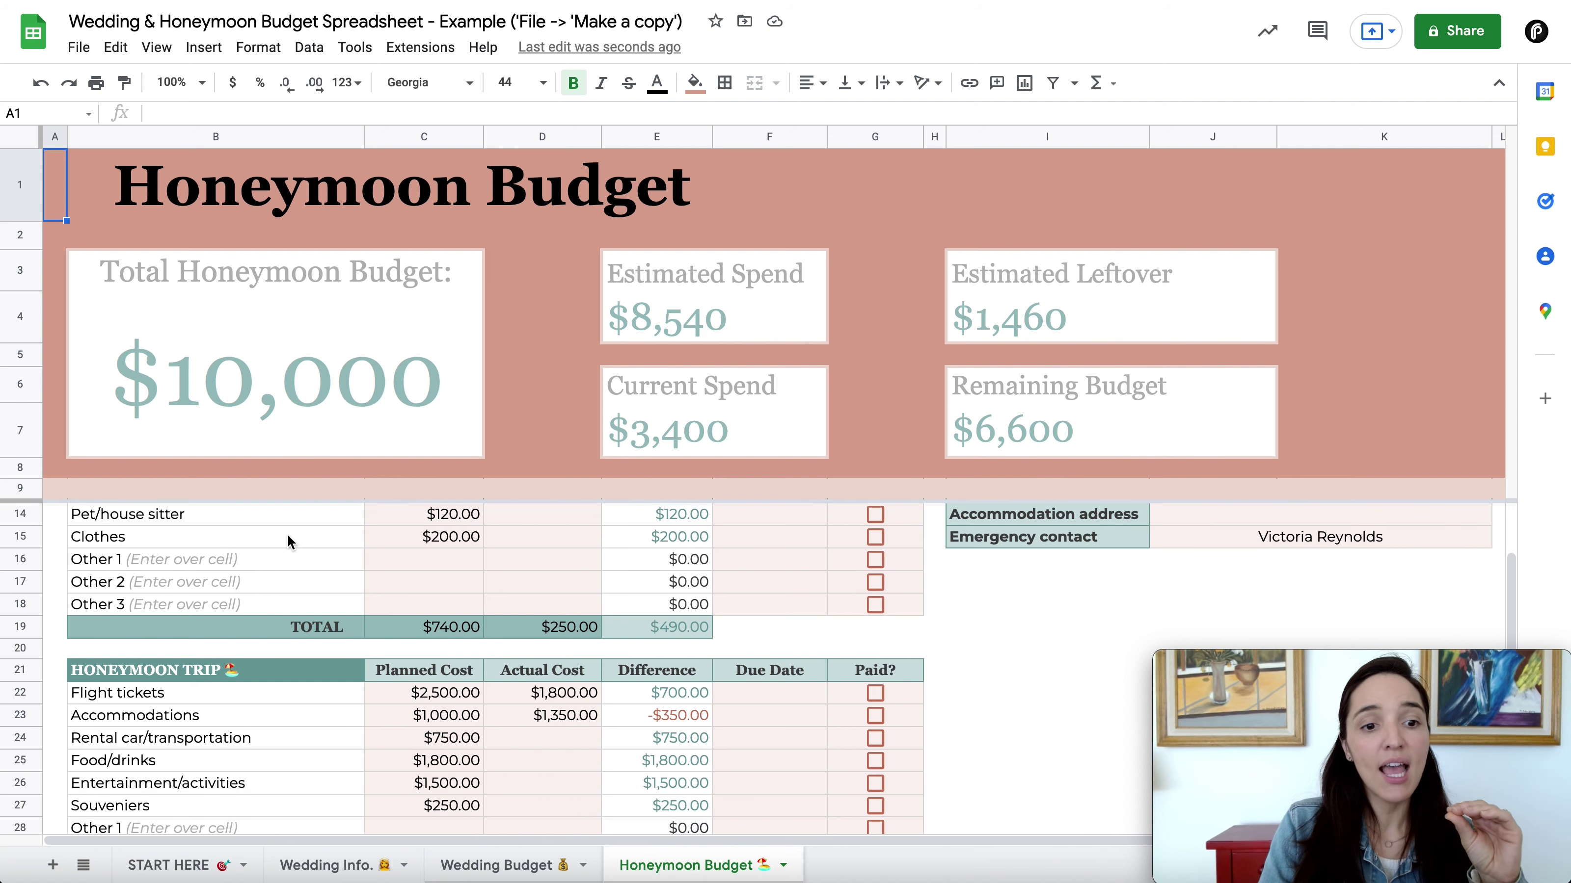
pyautogui.scroll(-2, 315, 712)
pyautogui.scroll(6, 315, 711)
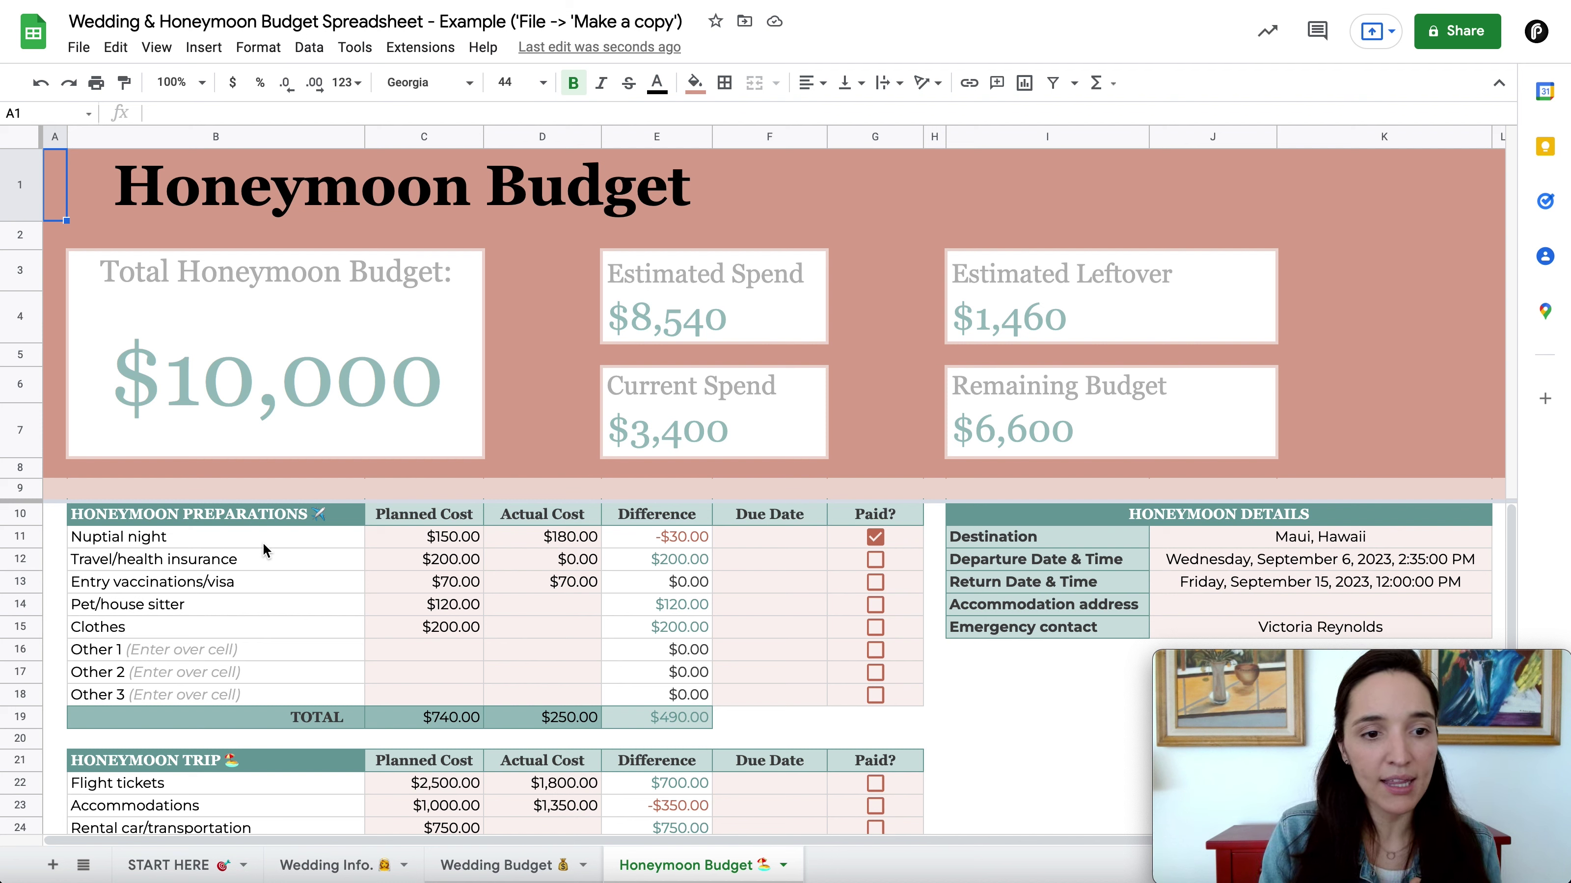
pyautogui.click(263, 539)
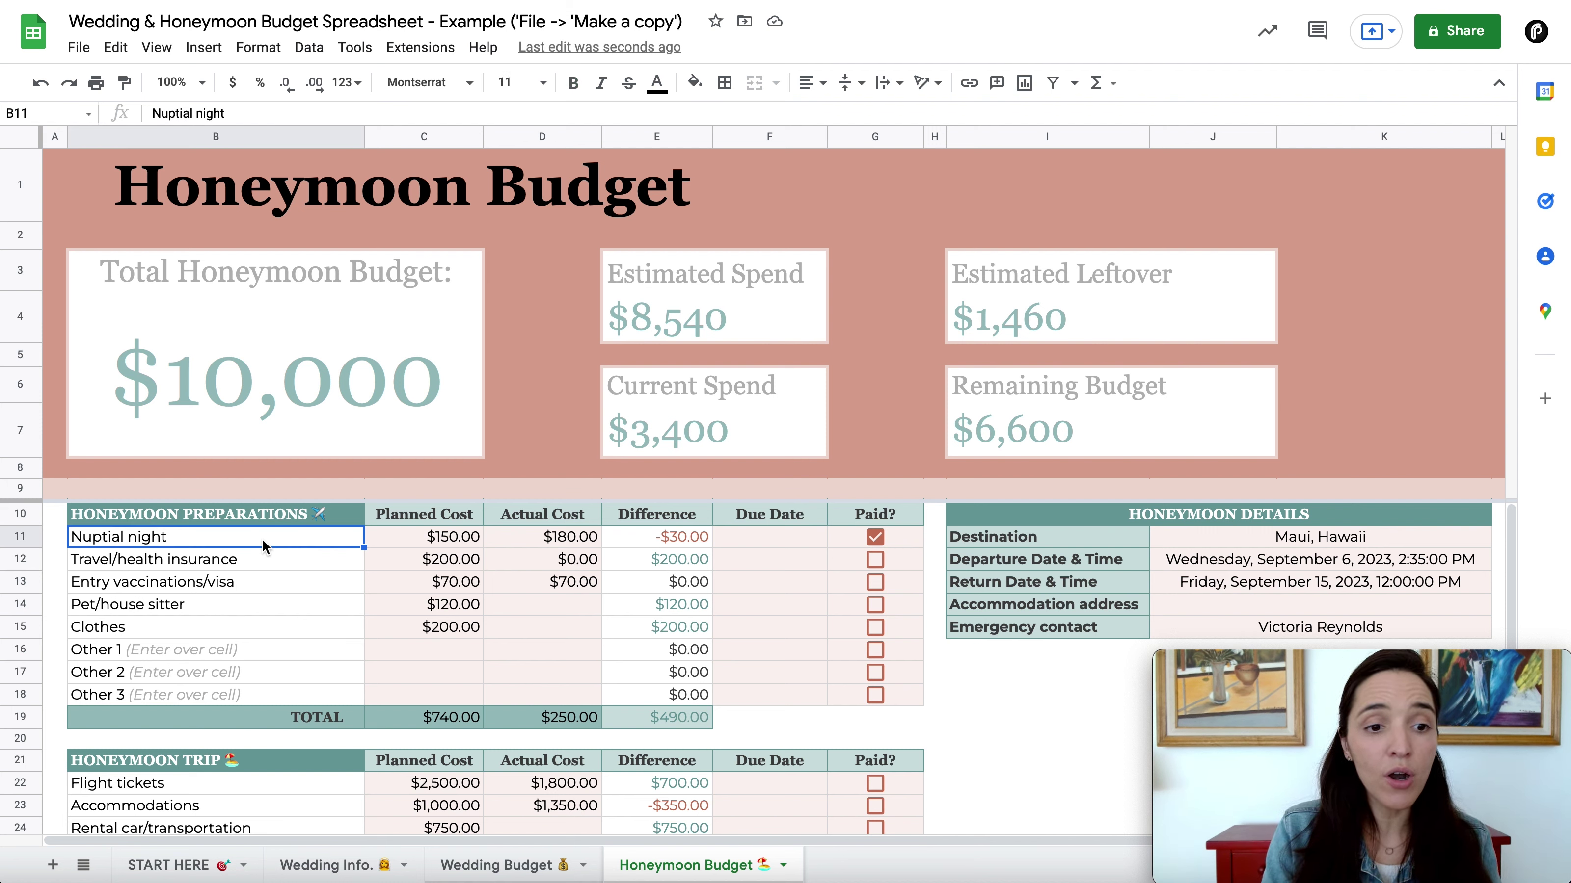
pyautogui.click(295, 693)
pyautogui.click(296, 650)
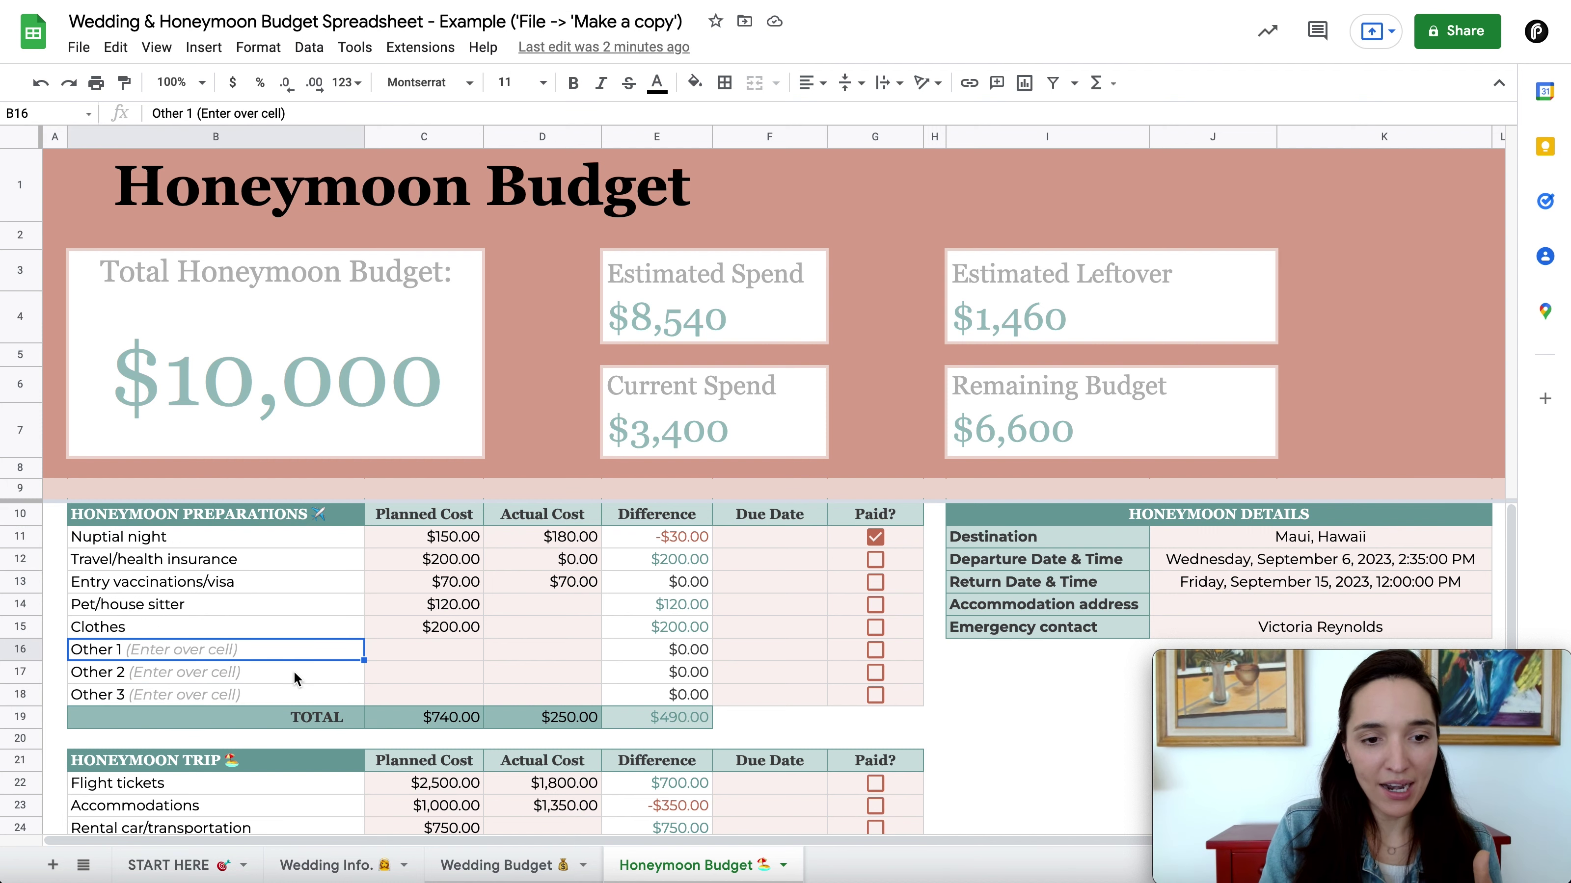
# Step: Review the Honeymoon Preparations and Honeymoon Trip tables and mark Travel/health insurance as paid
pyautogui.scroll(-1, 295, 685)
pyautogui.scroll(-3, 297, 693)
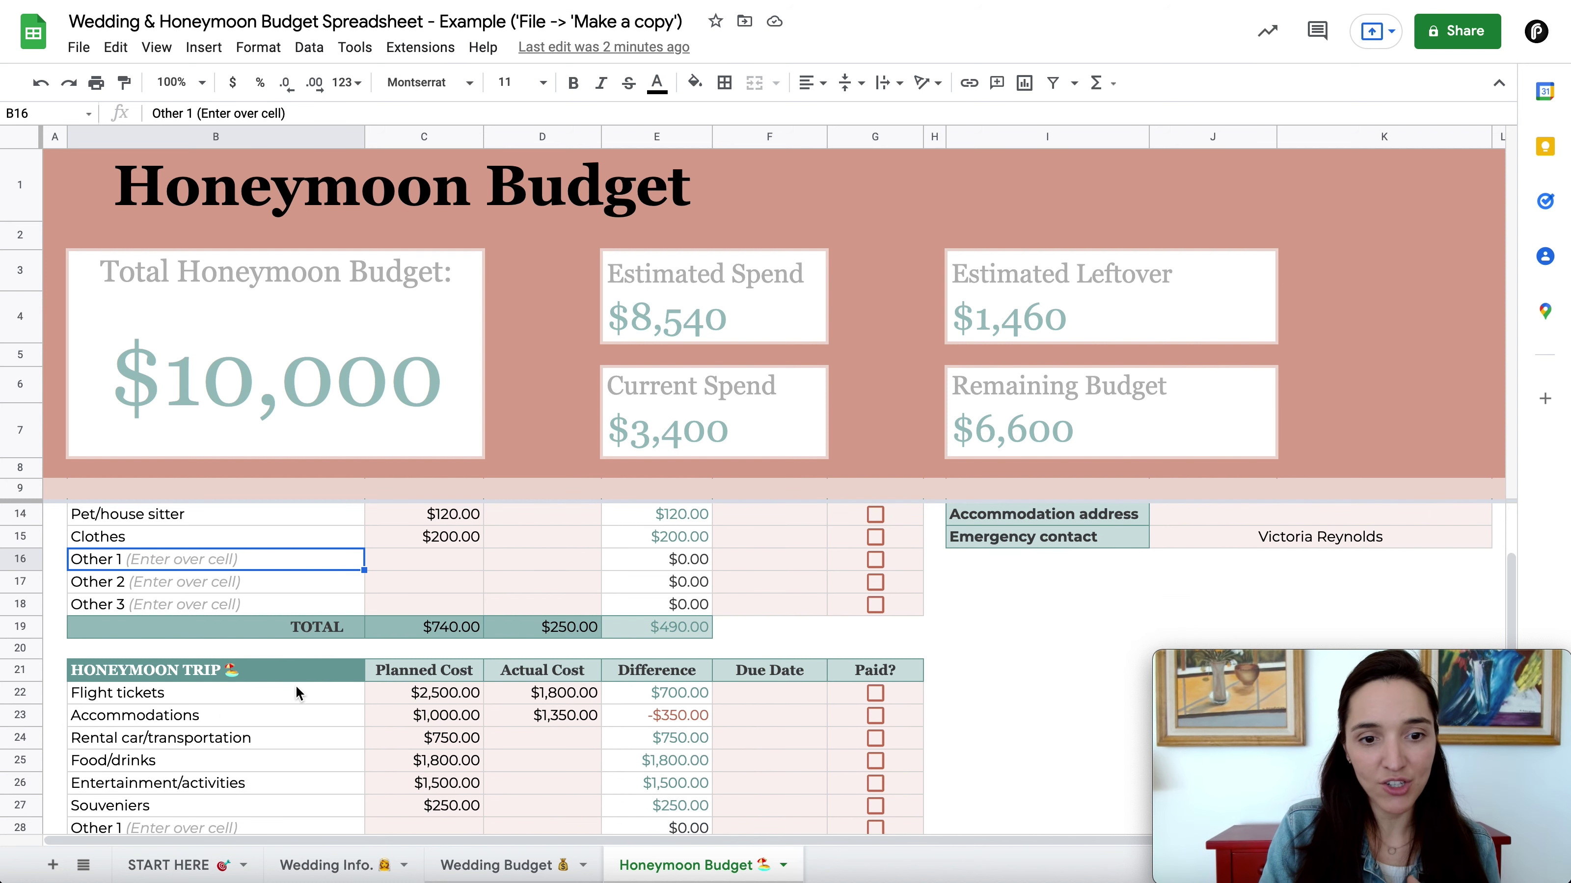
pyautogui.scroll(4, 297, 693)
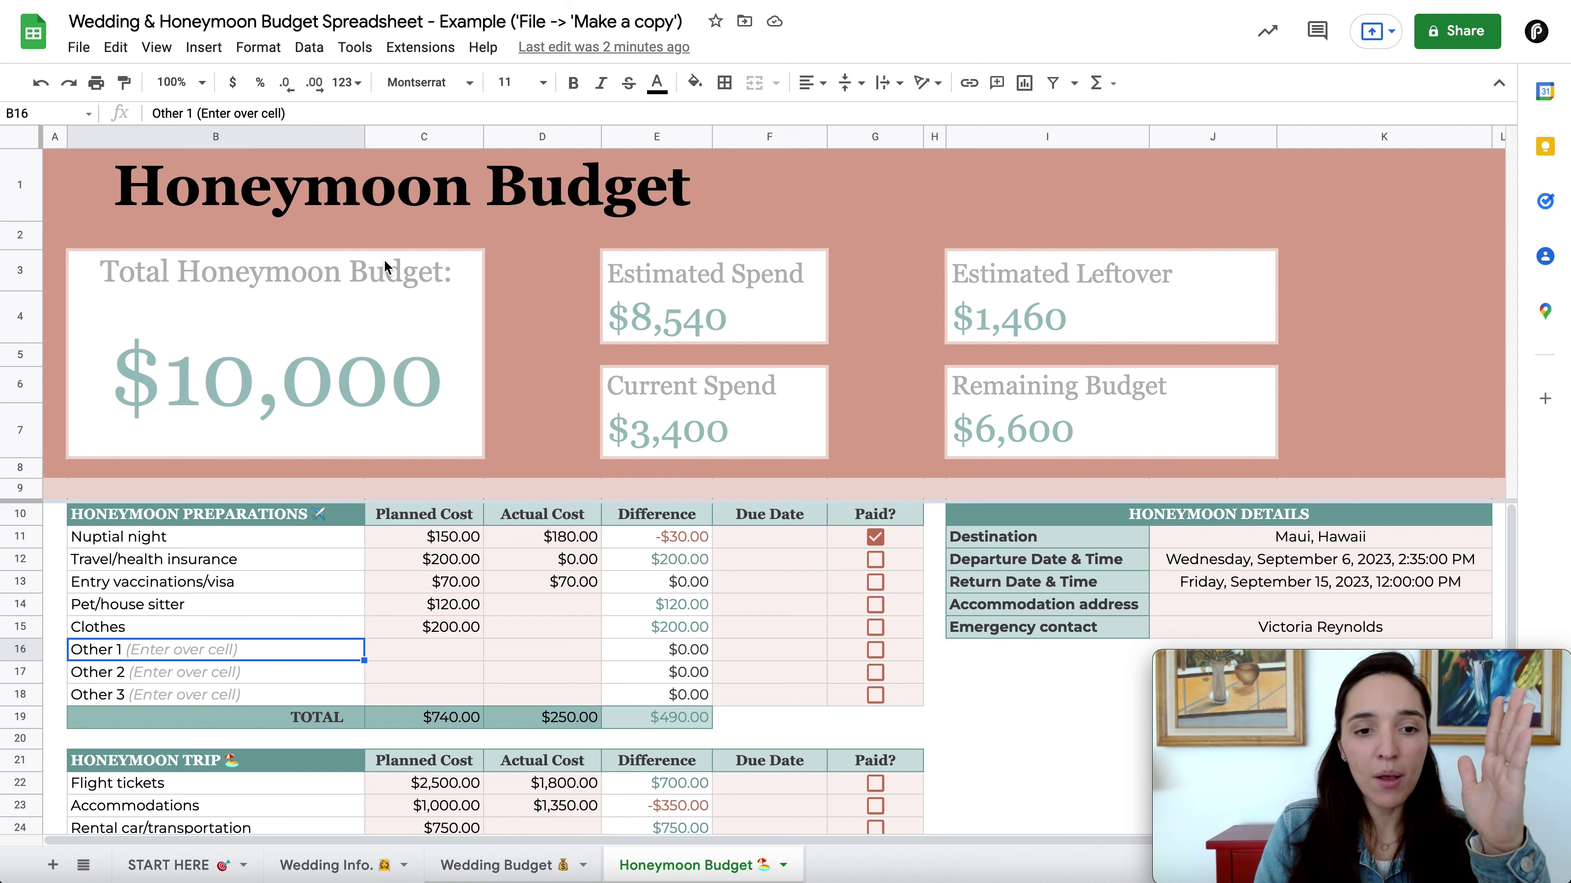
pyautogui.scroll(-3, 435, 785)
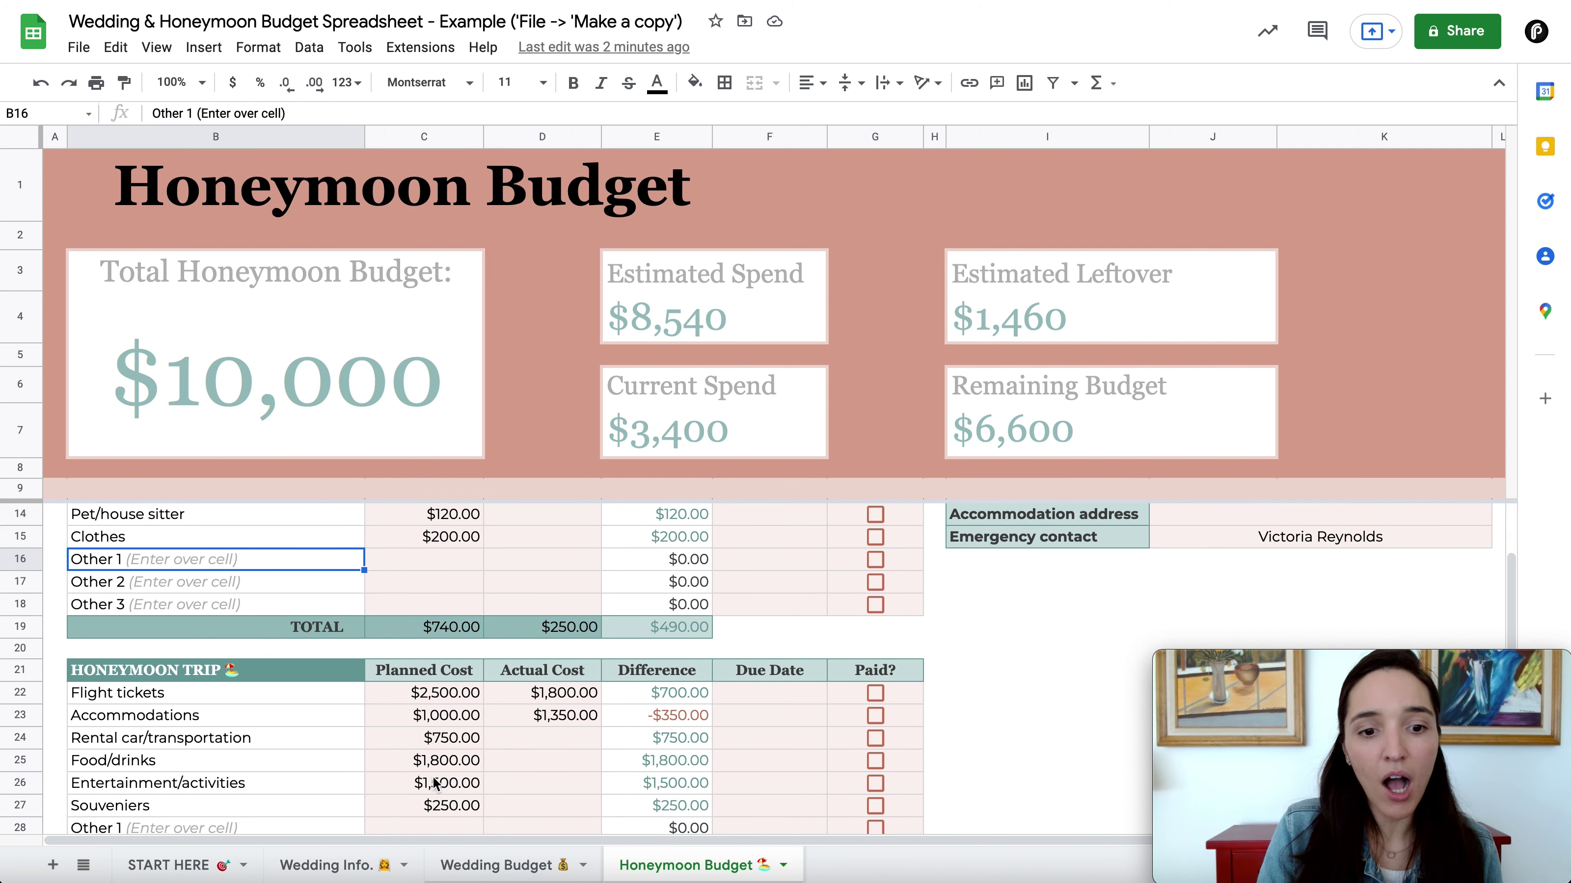
pyautogui.scroll(3, 435, 784)
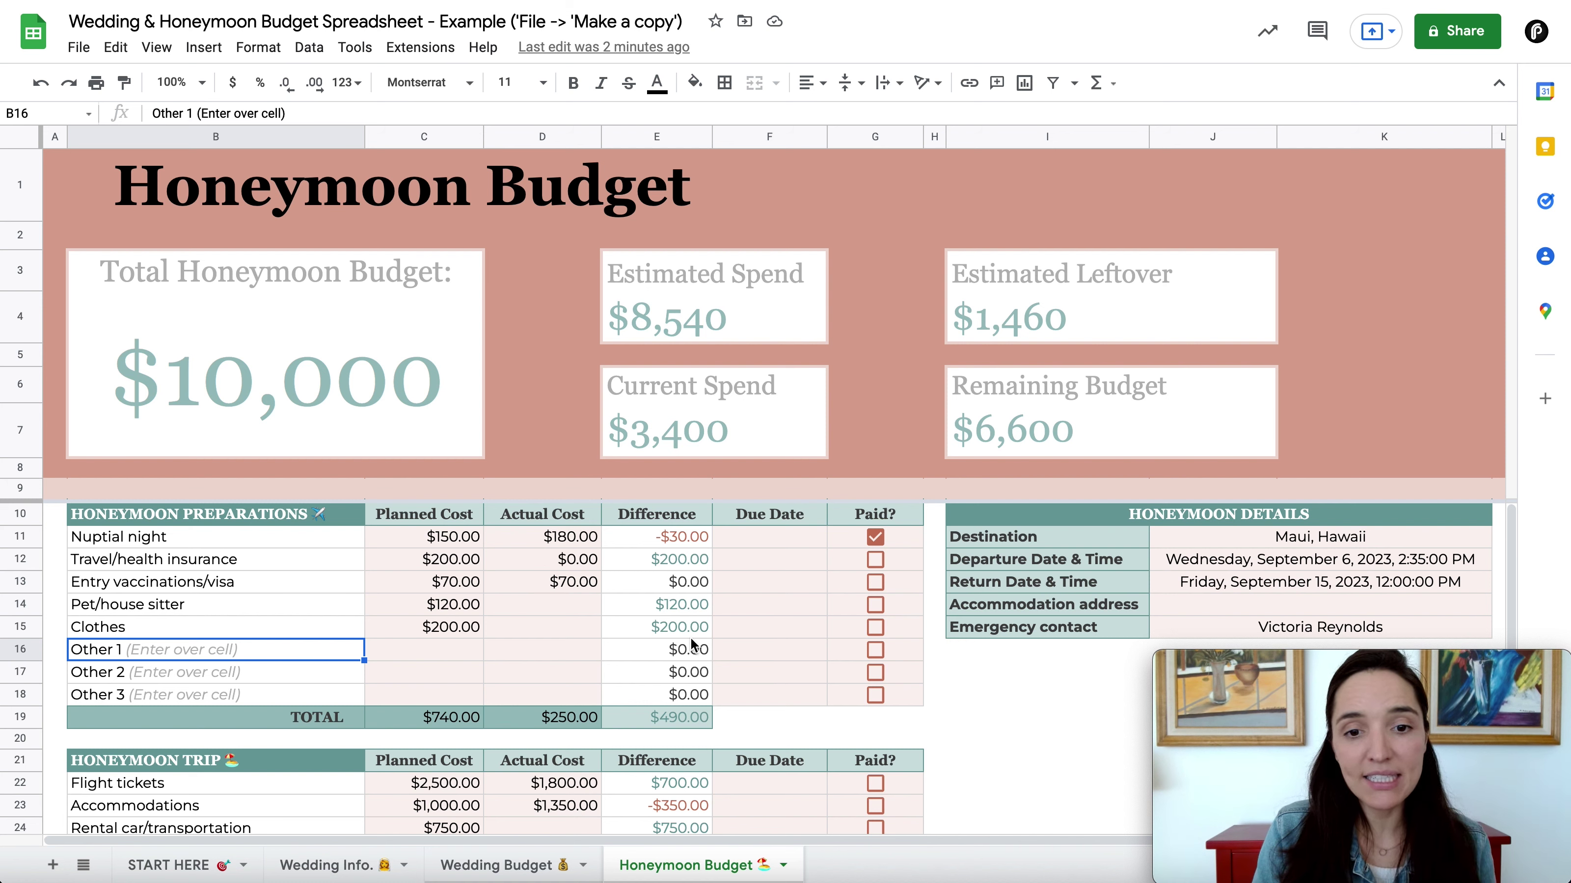
pyautogui.click(805, 560)
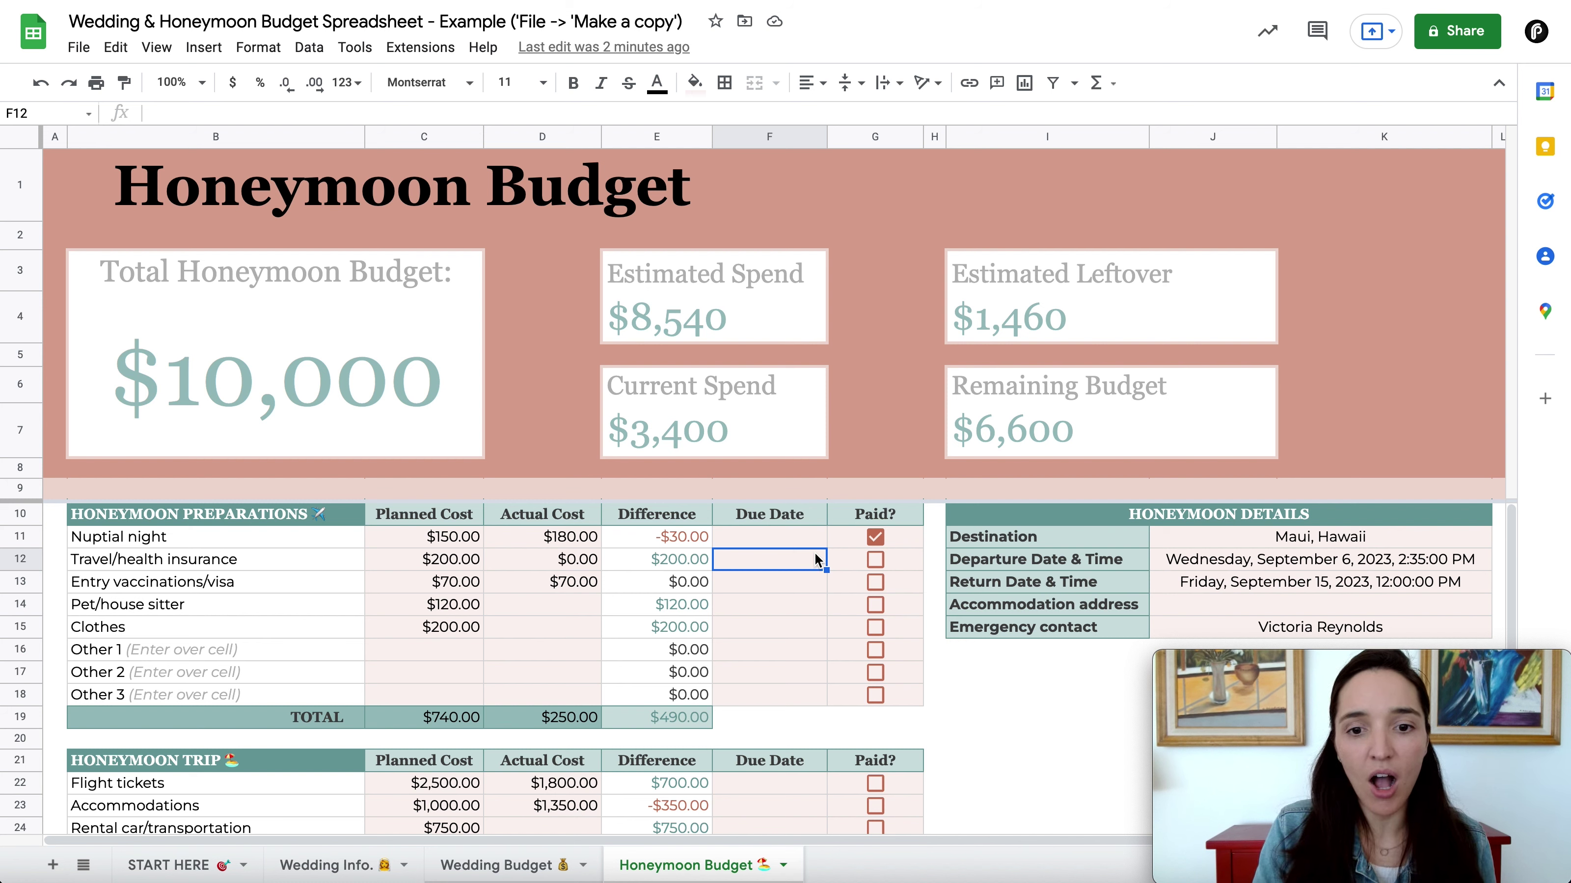
pyautogui.click(880, 565)
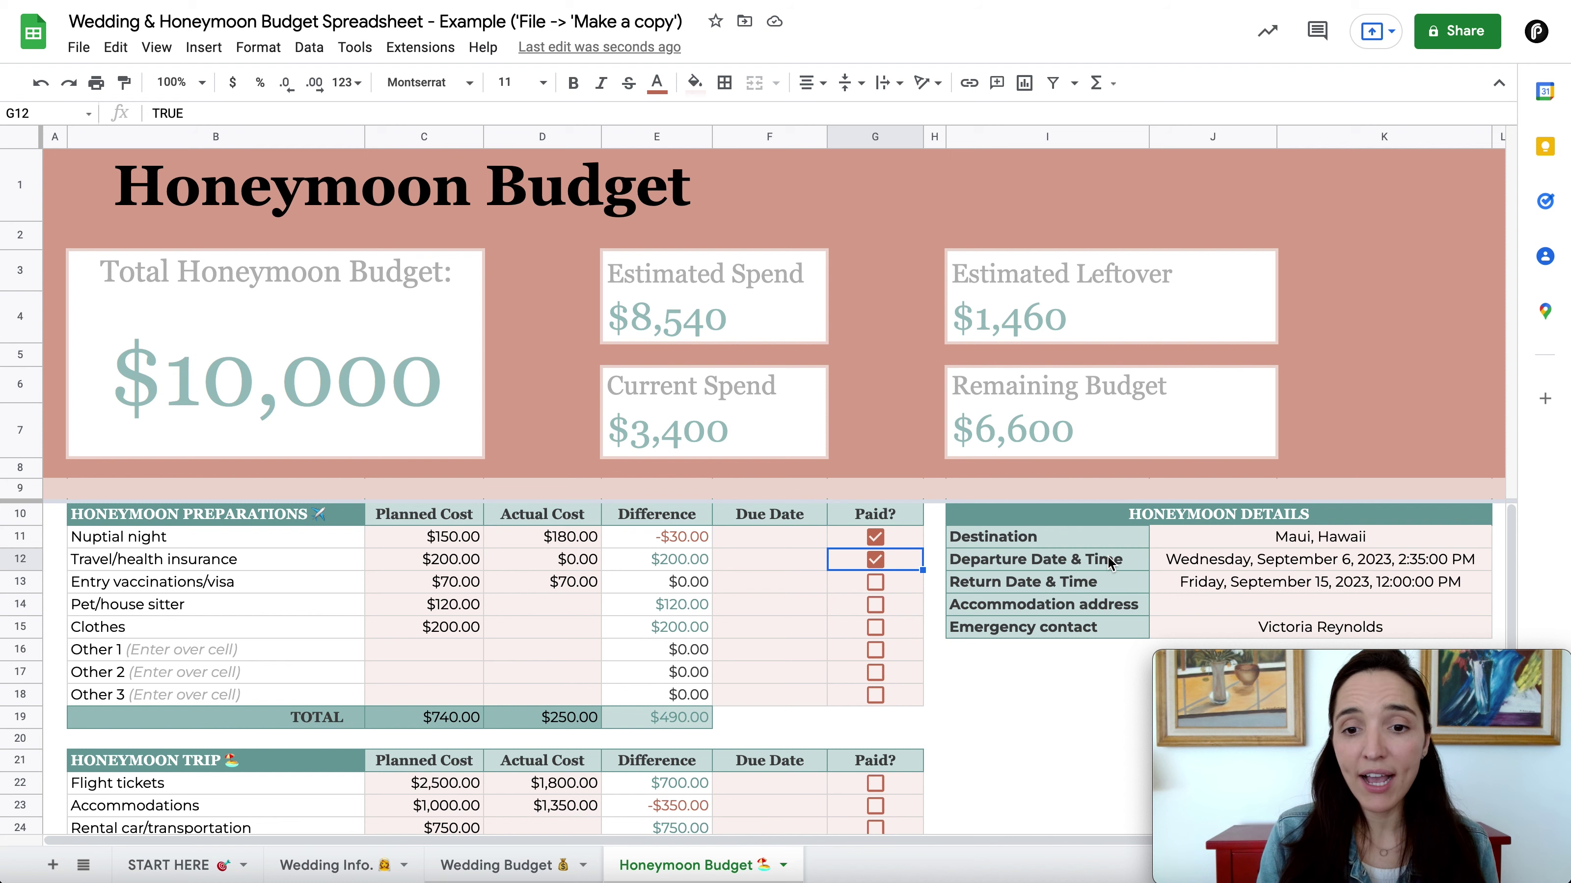
# Step: Fill in the accommodation address in the Honeymoon Details table
pyautogui.hscroll(1, 1055, 655)
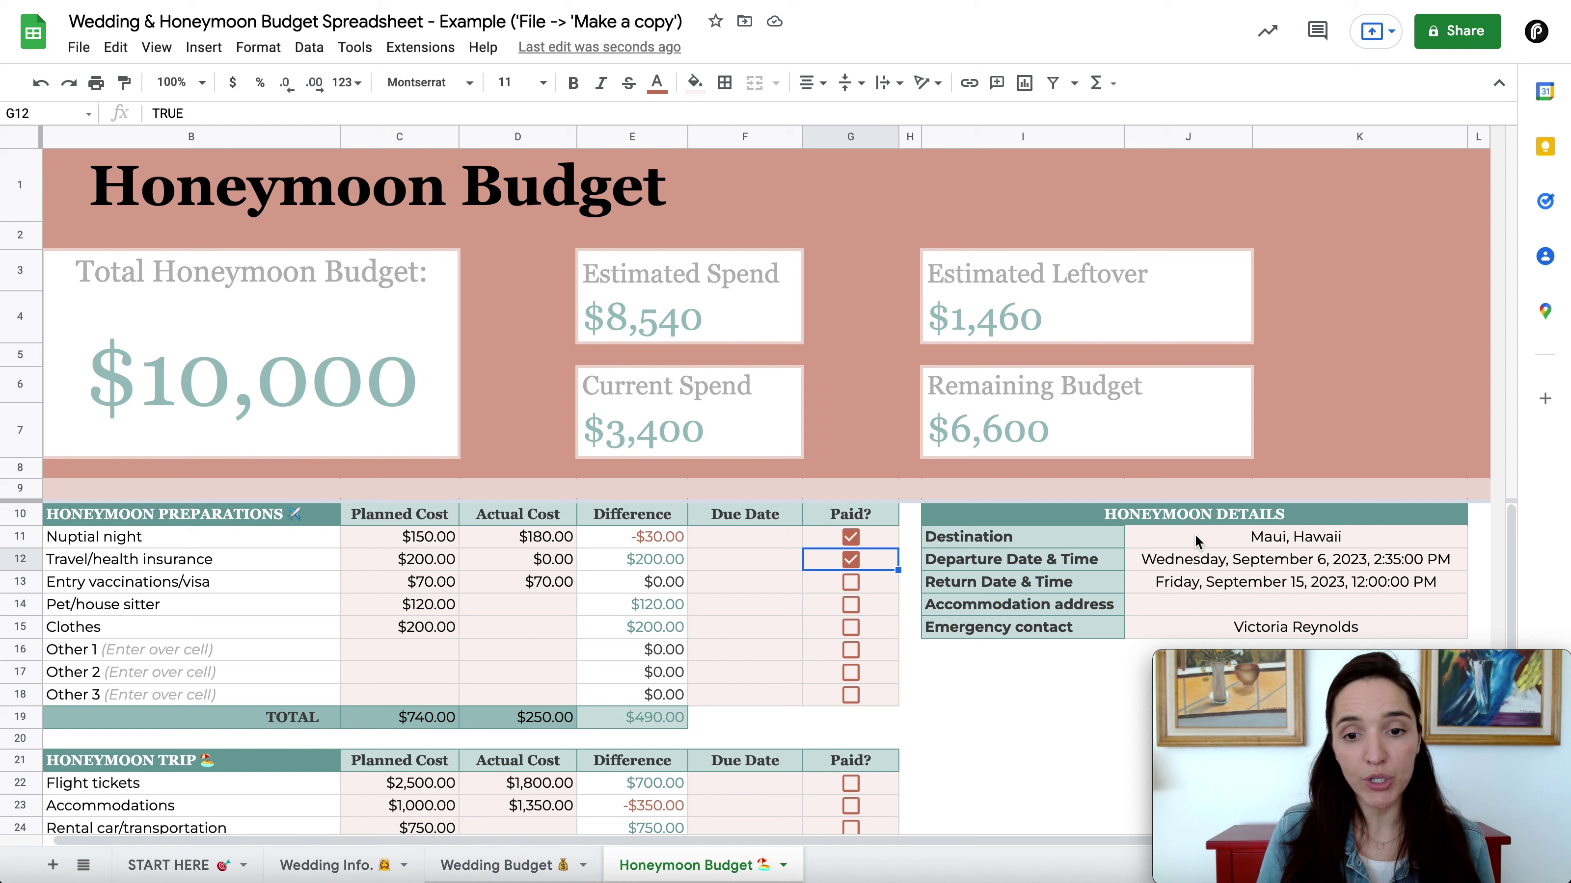
pyautogui.click(1195, 606)
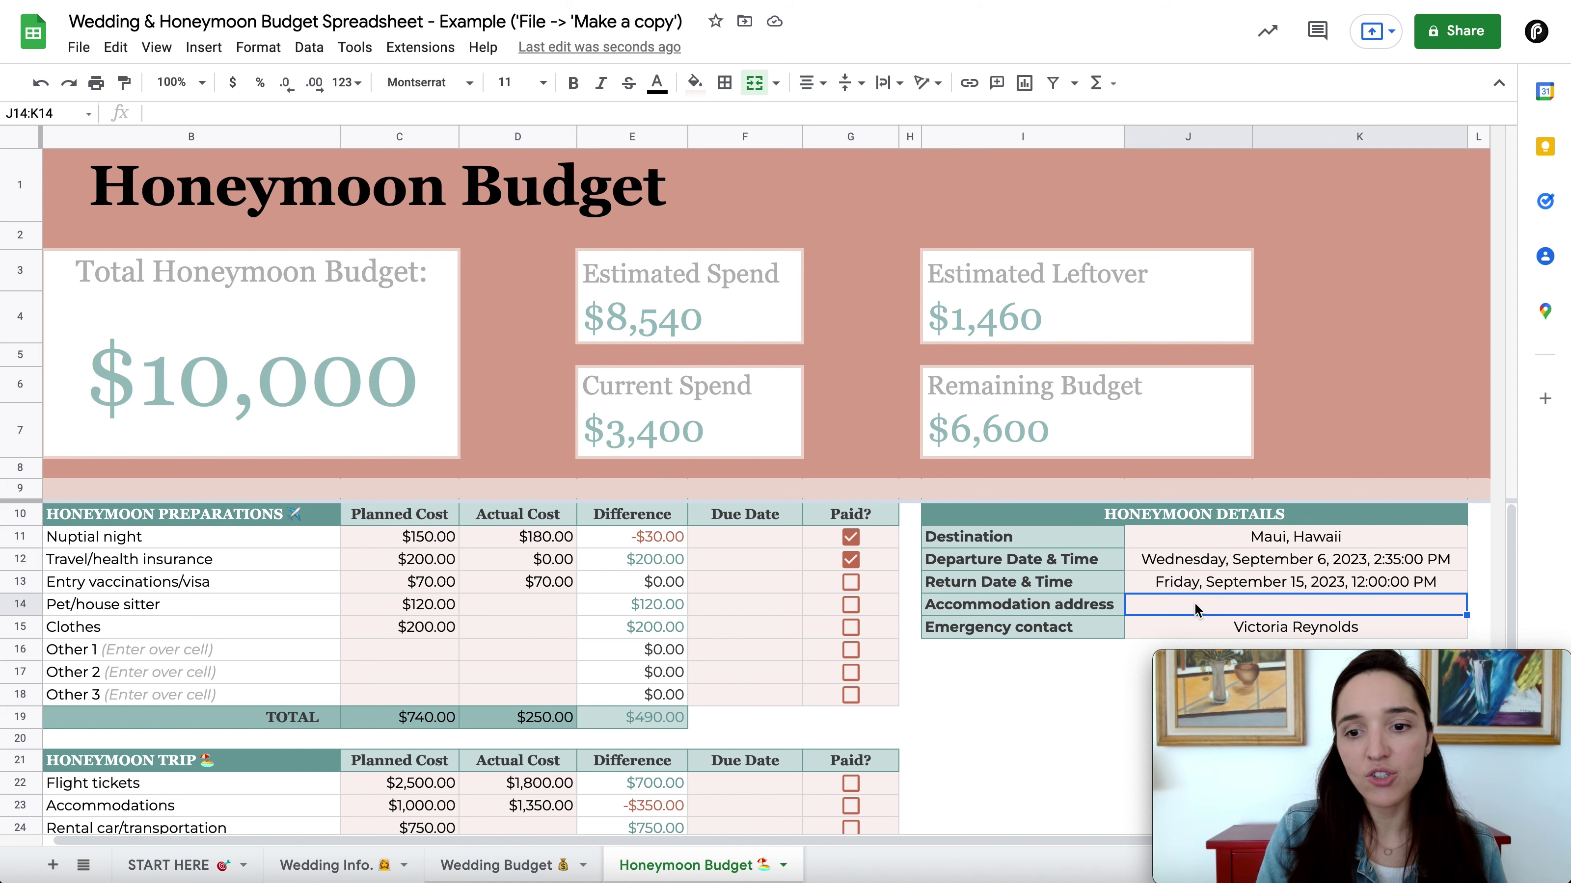
pyautogui.write('123')
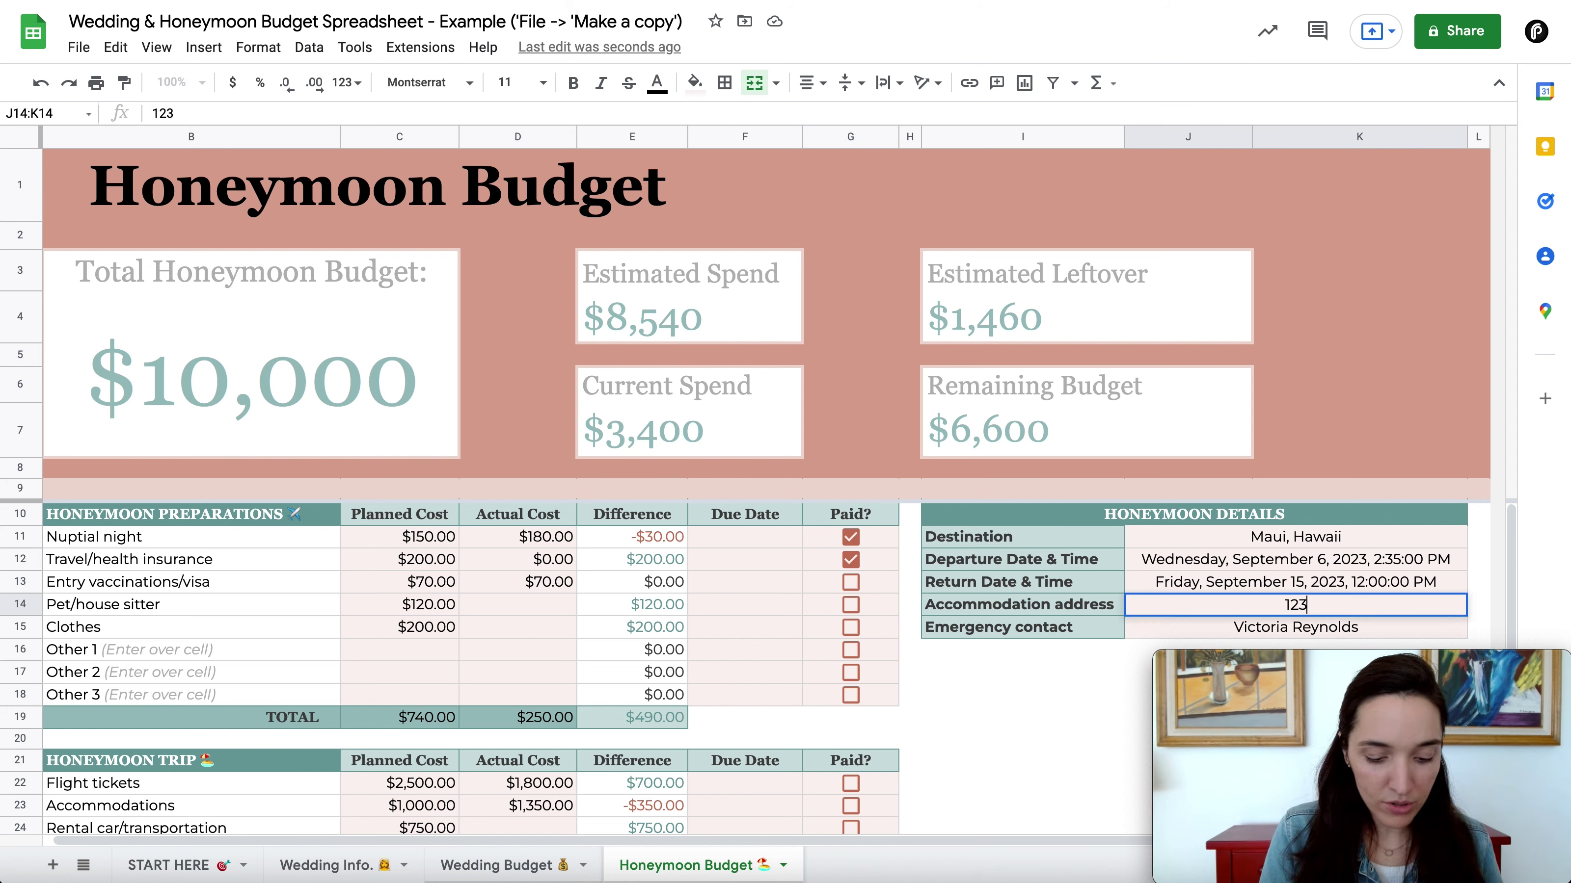
pyautogui.write(' Main Stree')
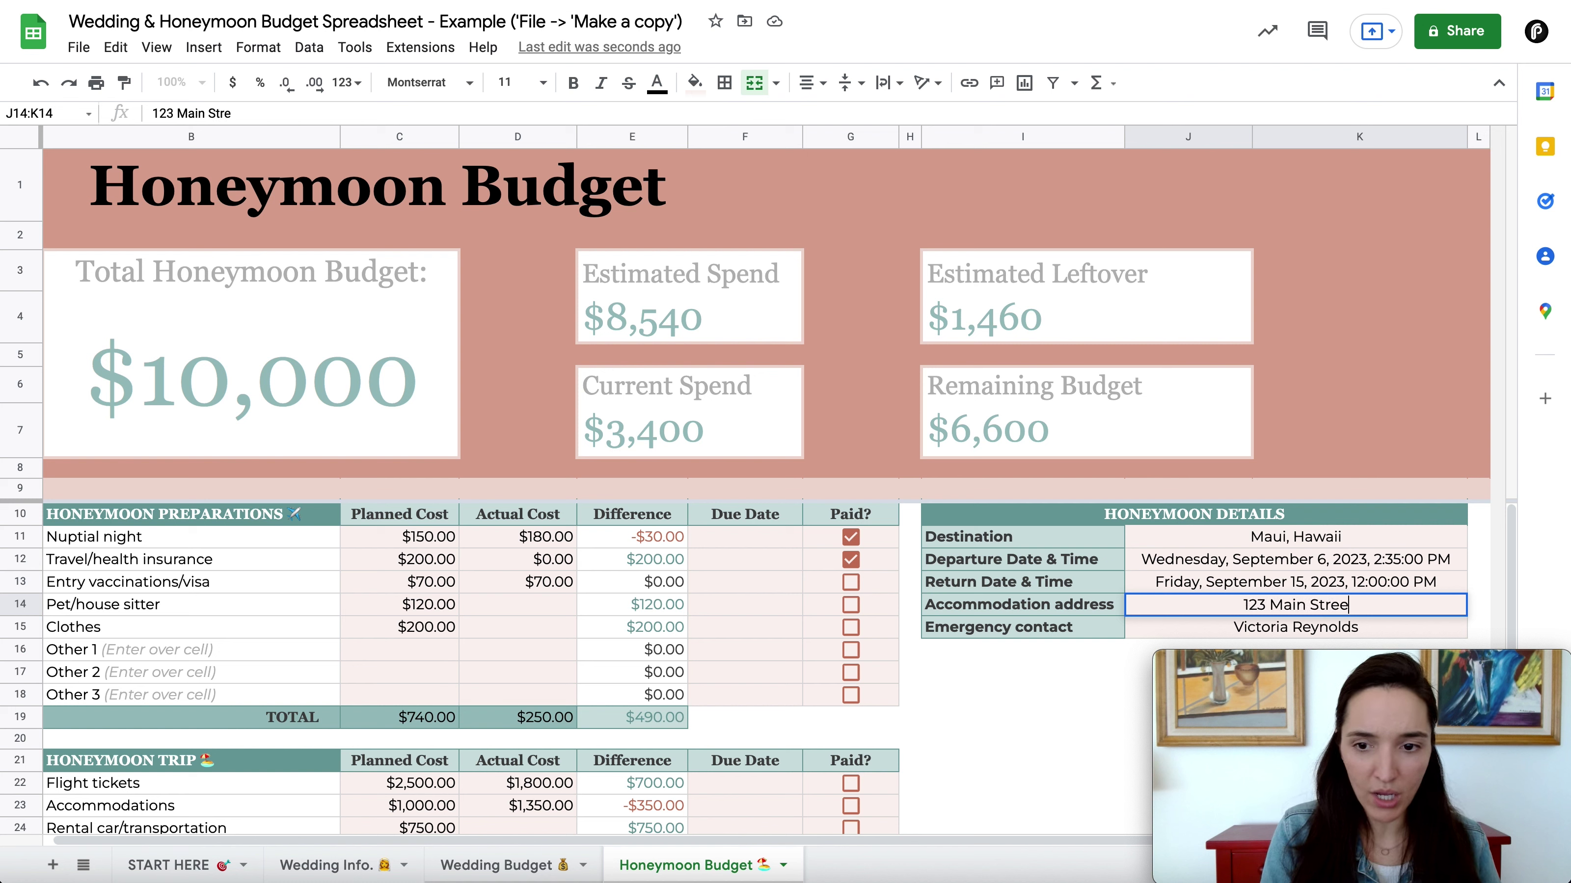
pyautogui.write('t, Mauiu')
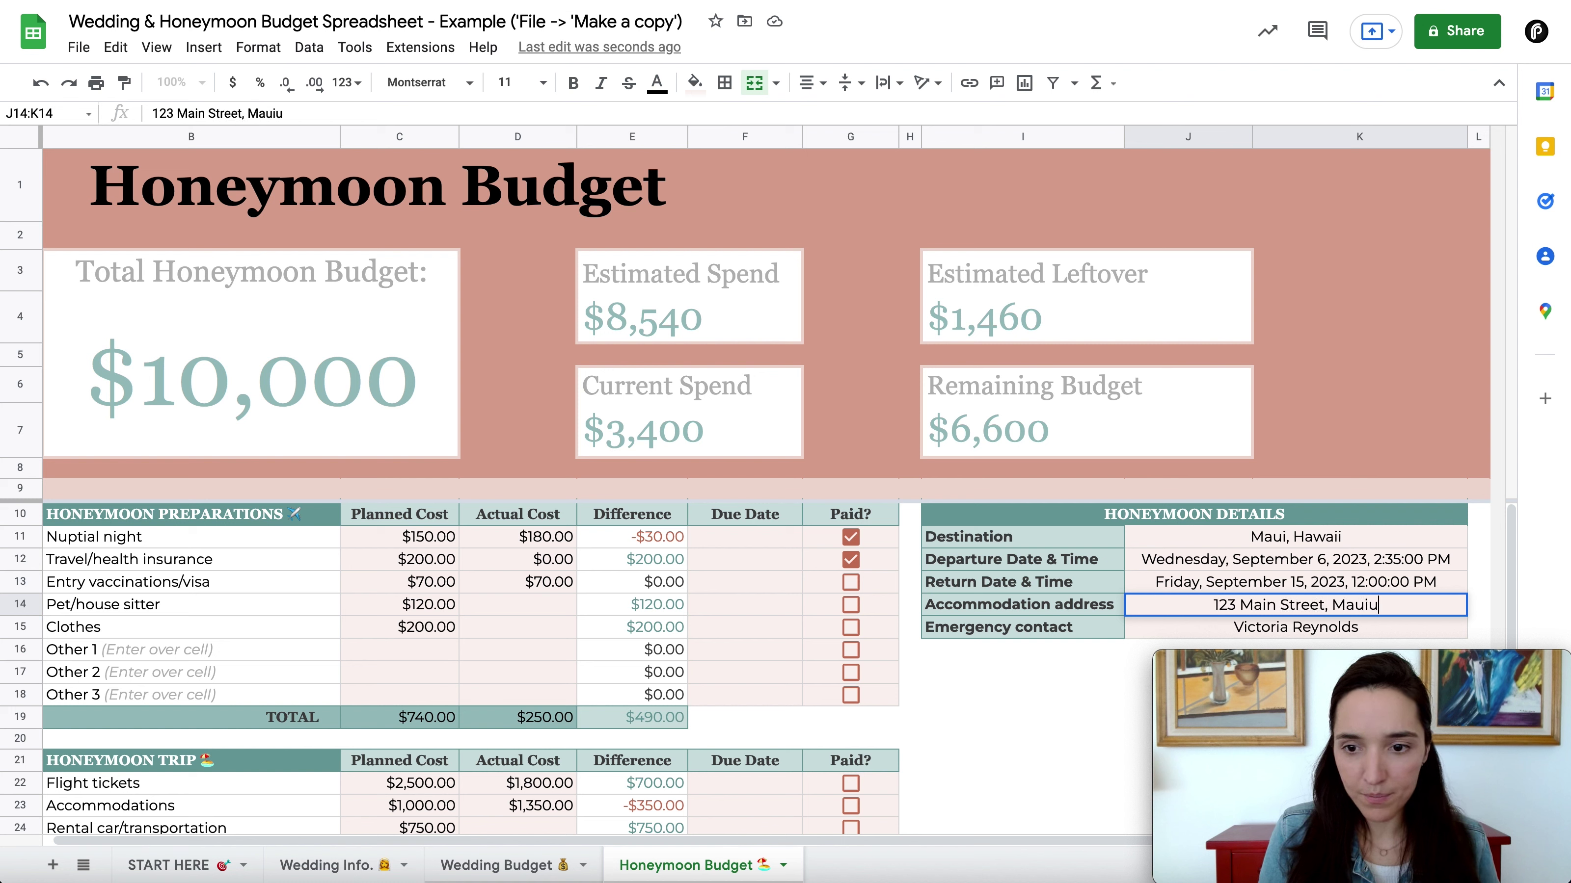
pyautogui.press('BackSpace')
pyautogui.write(', HI')
pyautogui.press('Return')
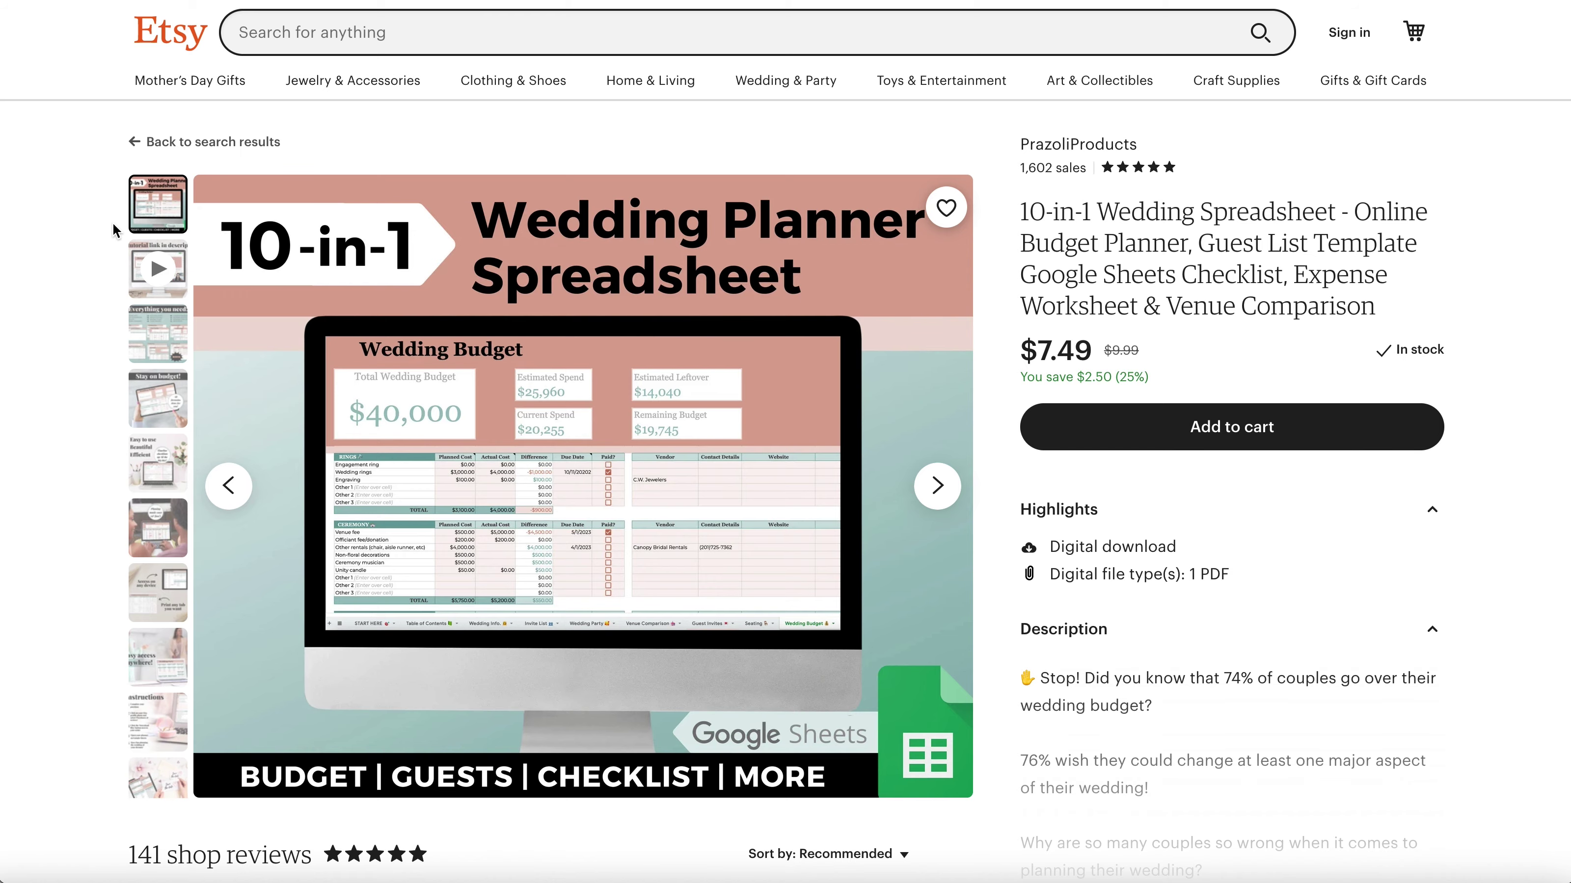
# Step: On the Etsy listing for the 10-in-1 Wedding Spreadsheet, look through the product preview images, starting with the sheet overview
pyautogui.click(149, 332)
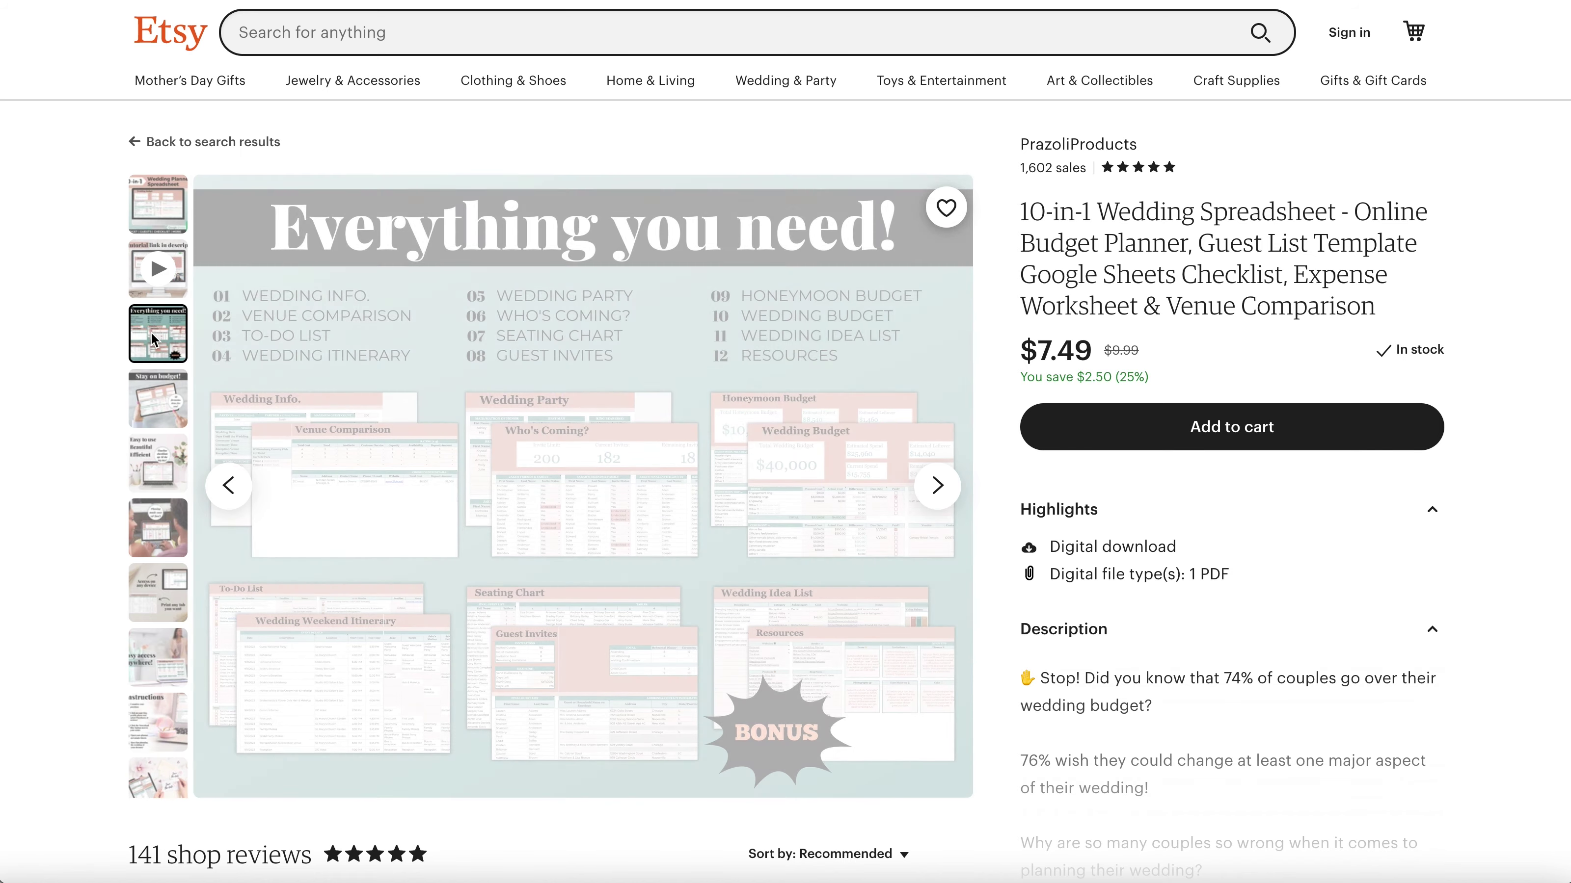
pyautogui.click(157, 395)
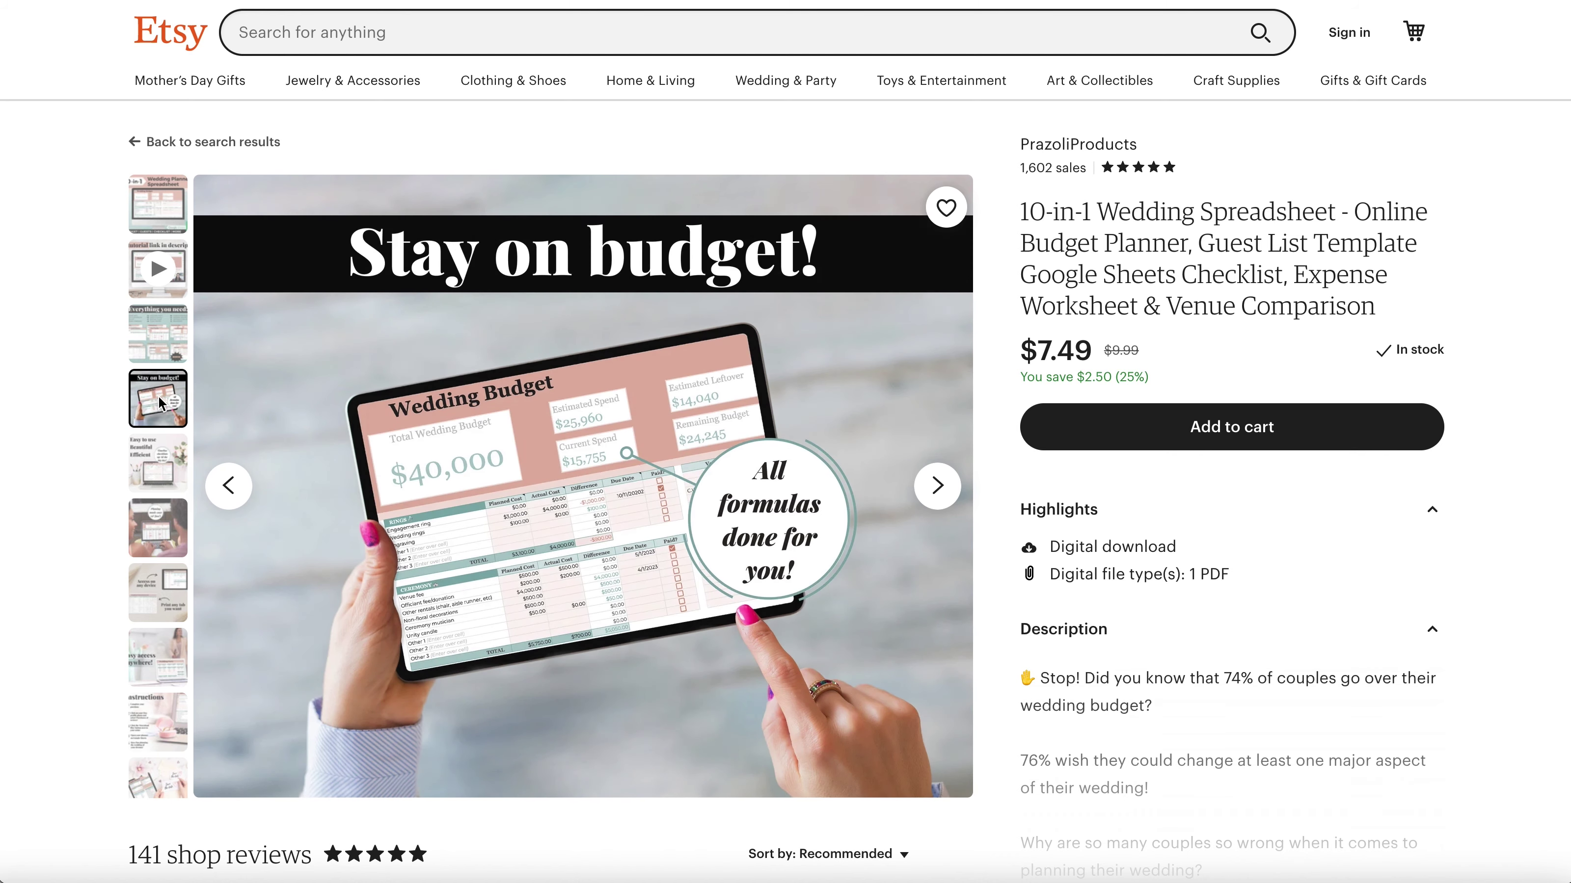
pyautogui.click(153, 472)
pyautogui.click(155, 531)
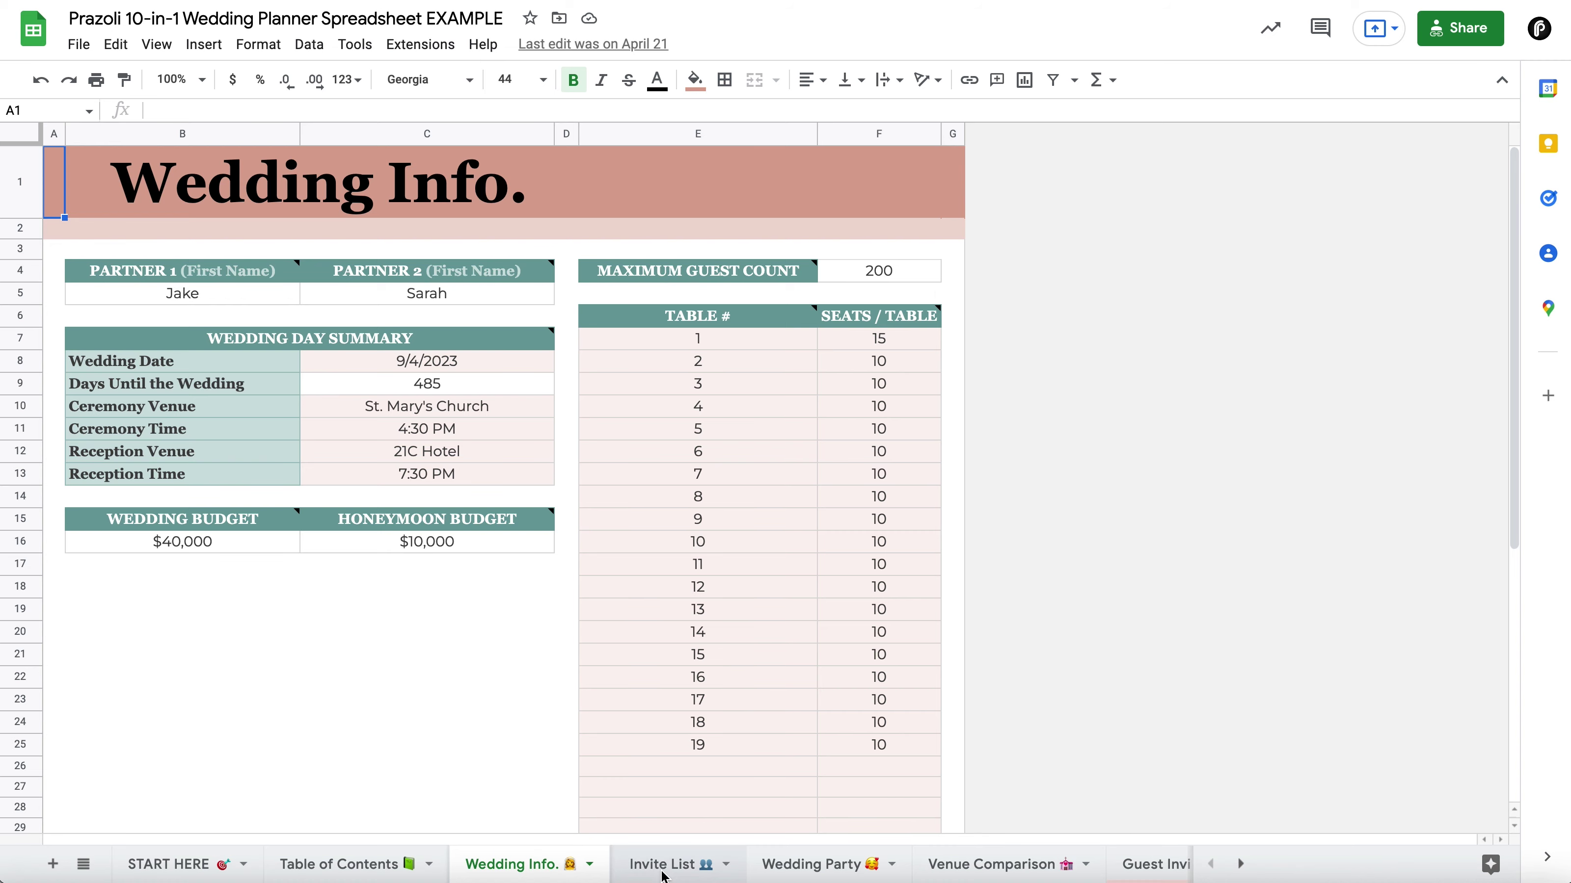
# Step: In the 10-in-1 Wedding Planner example spreadsheet, look through the sheets from Invite List and Wedding Party to Seating
pyautogui.click(663, 872)
pyautogui.click(801, 871)
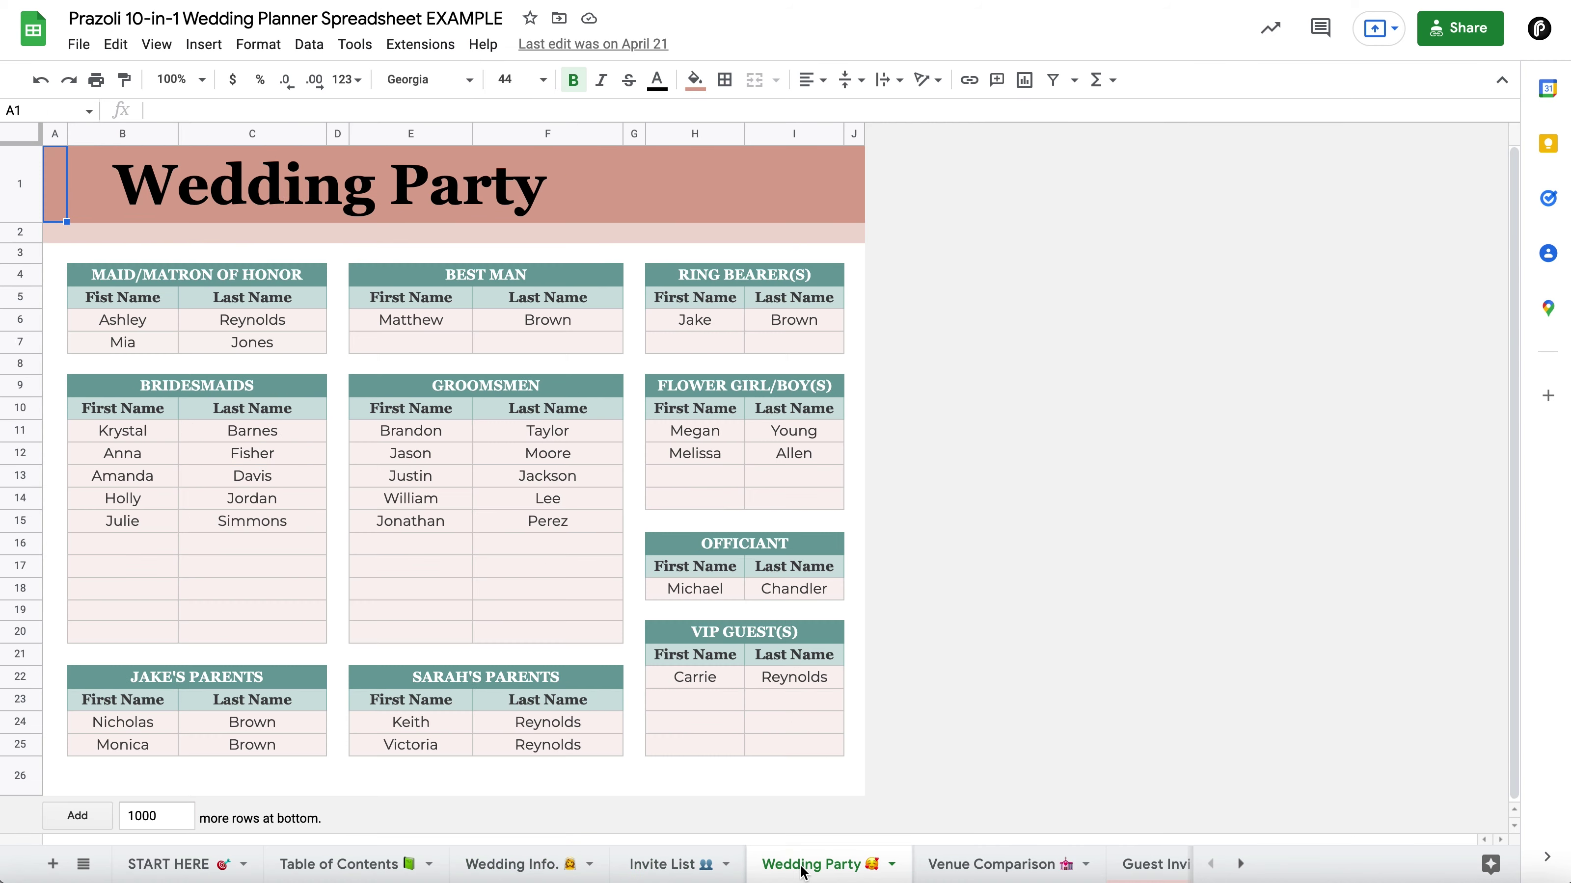
pyautogui.click(984, 873)
pyautogui.click(1144, 870)
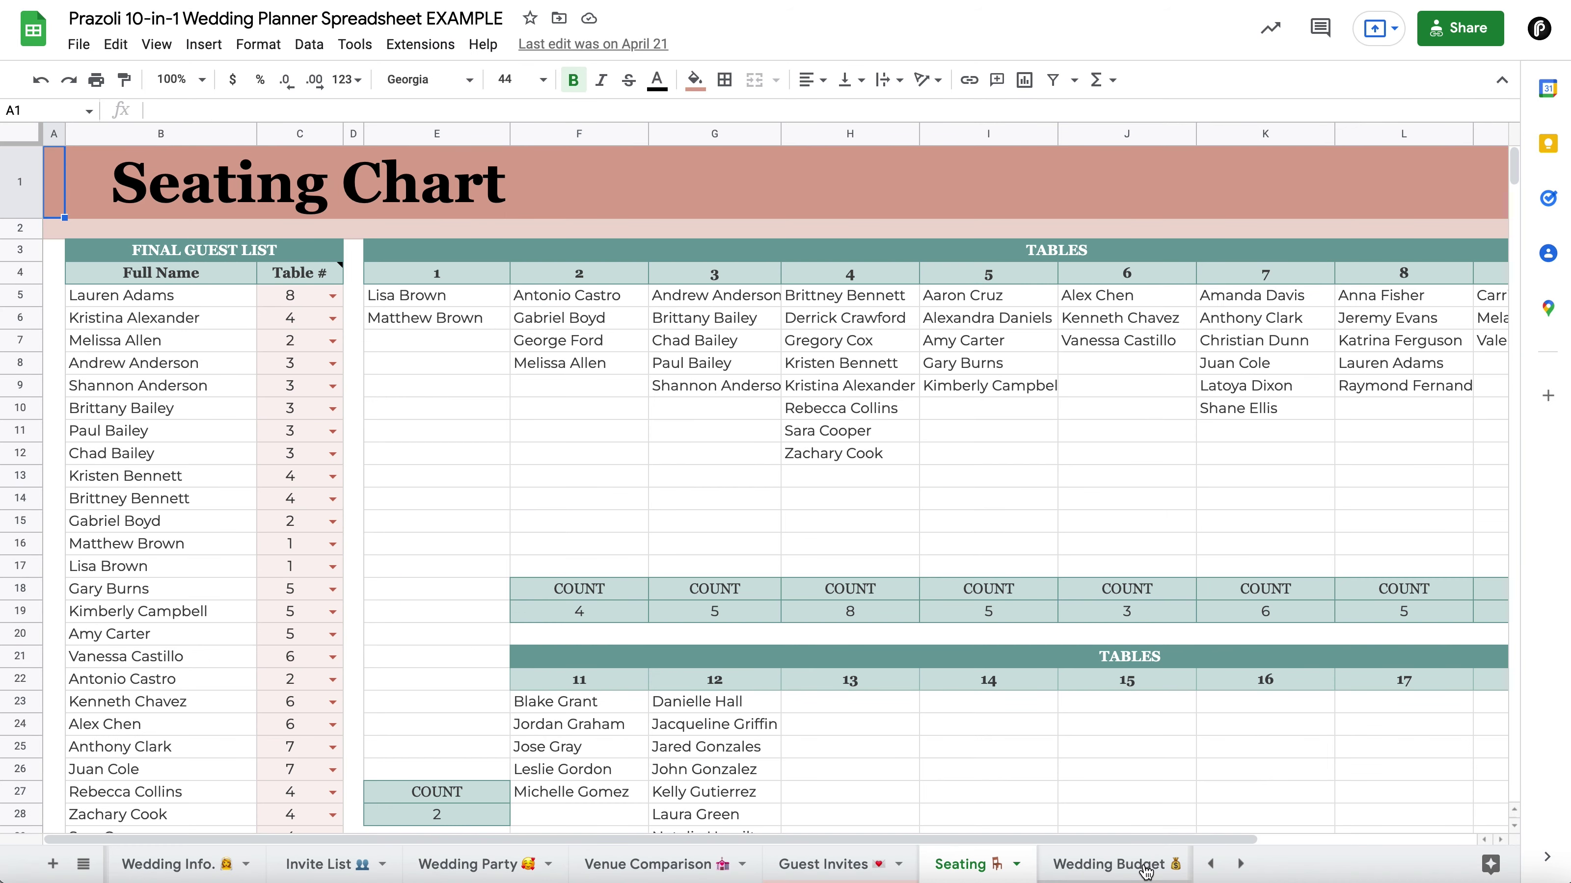
# Step: Look through the Wedding Budget, Honeymoon Budget, To-Do List, Wedding Weekend, Ideas List and Bonus Resources sheets
pyautogui.click(1145, 872)
pyautogui.click(1145, 872)
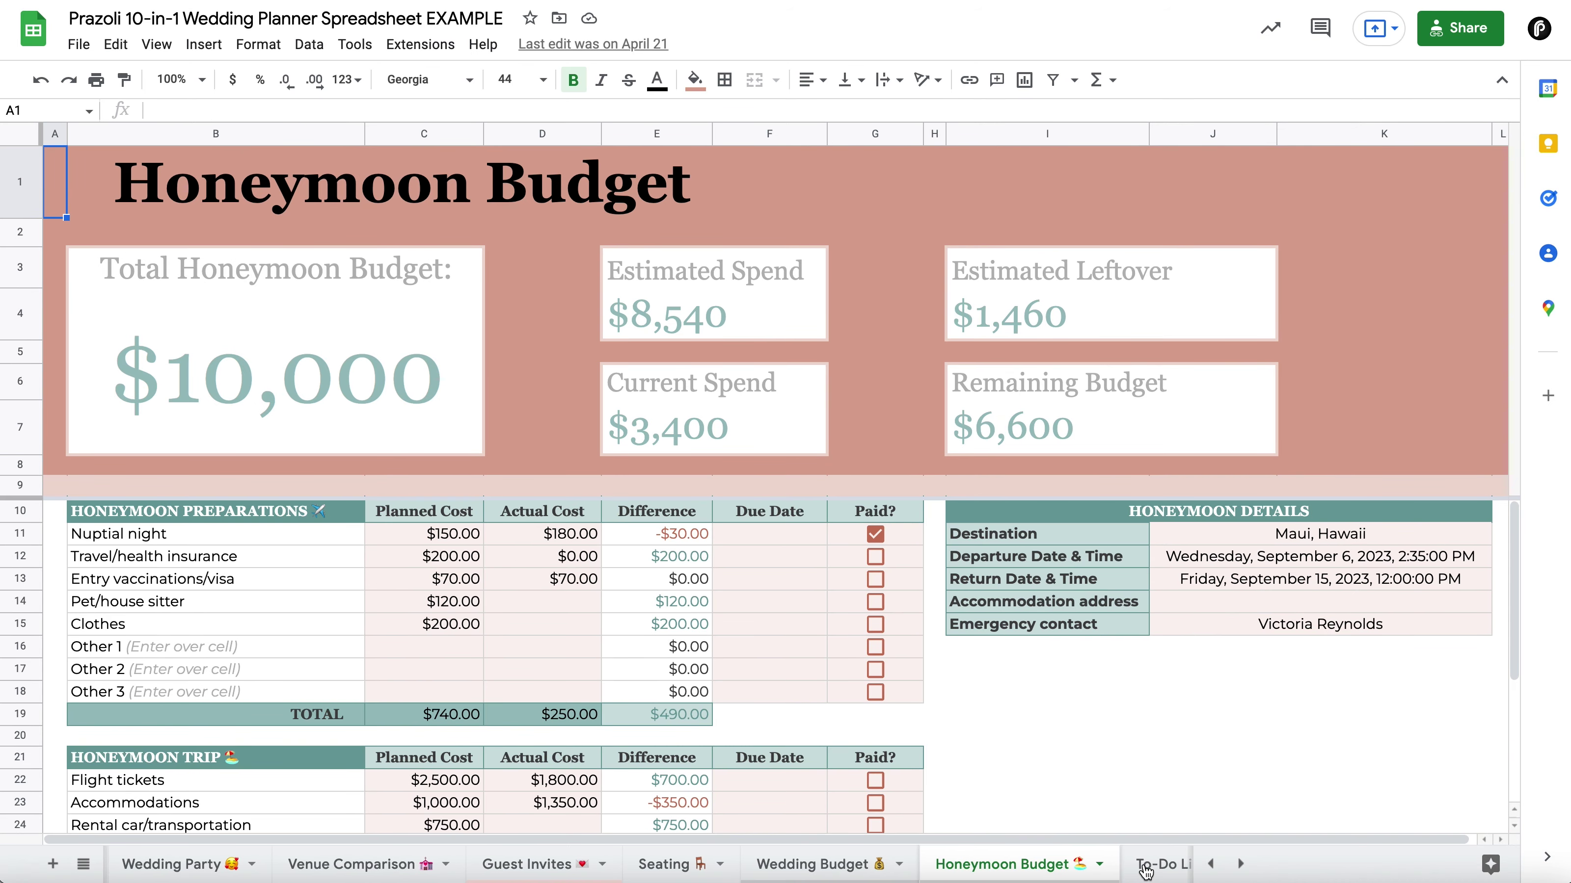
pyautogui.click(1145, 872)
pyautogui.click(1145, 871)
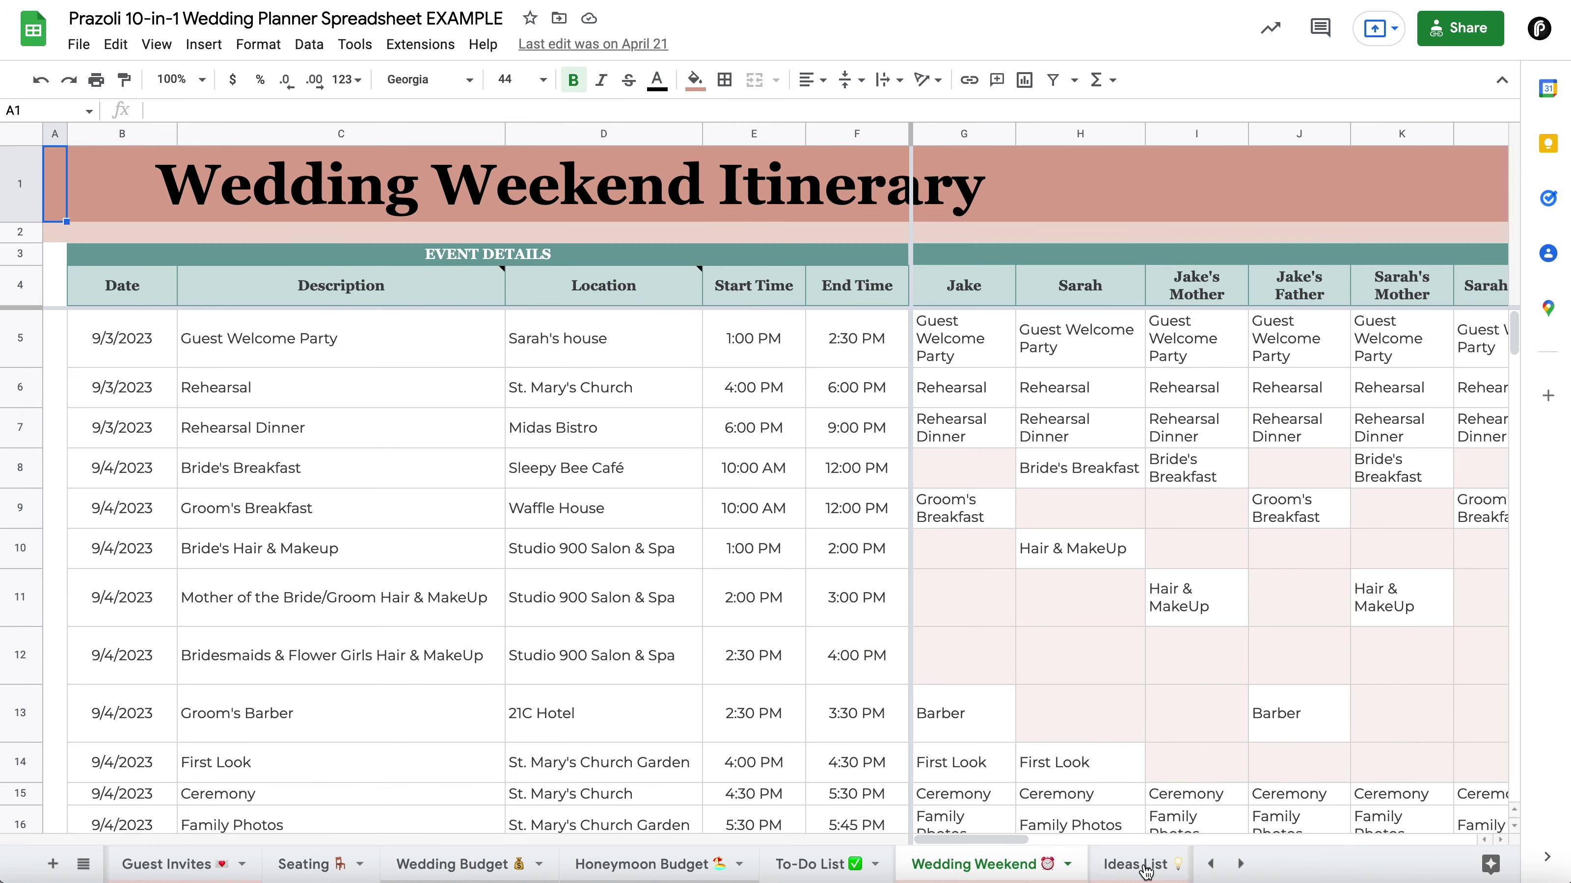
pyautogui.click(1145, 872)
pyautogui.click(1145, 872)
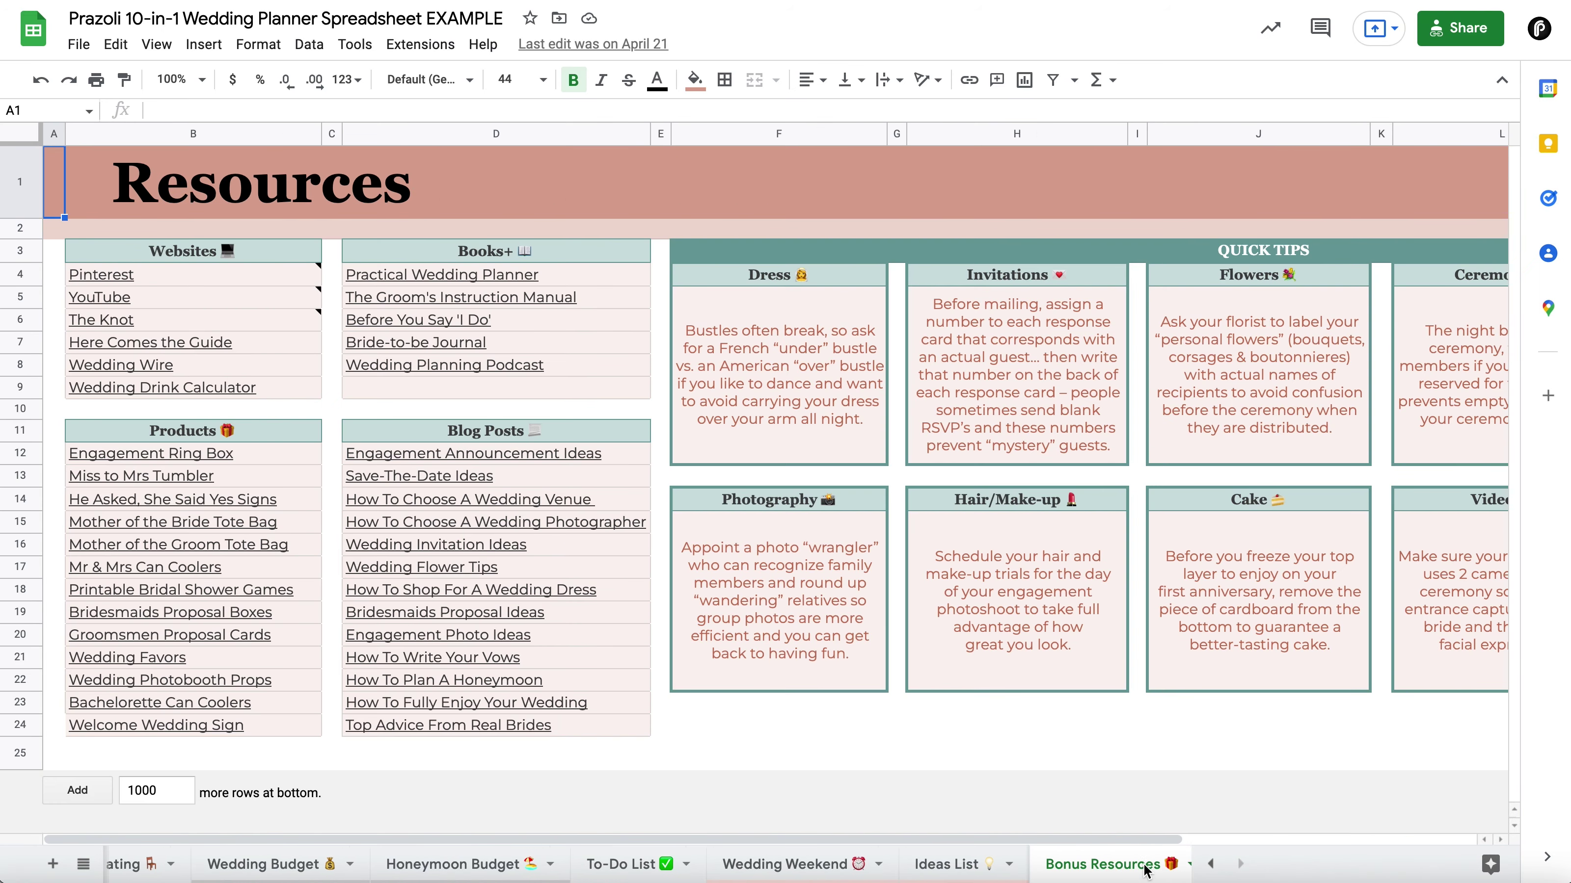